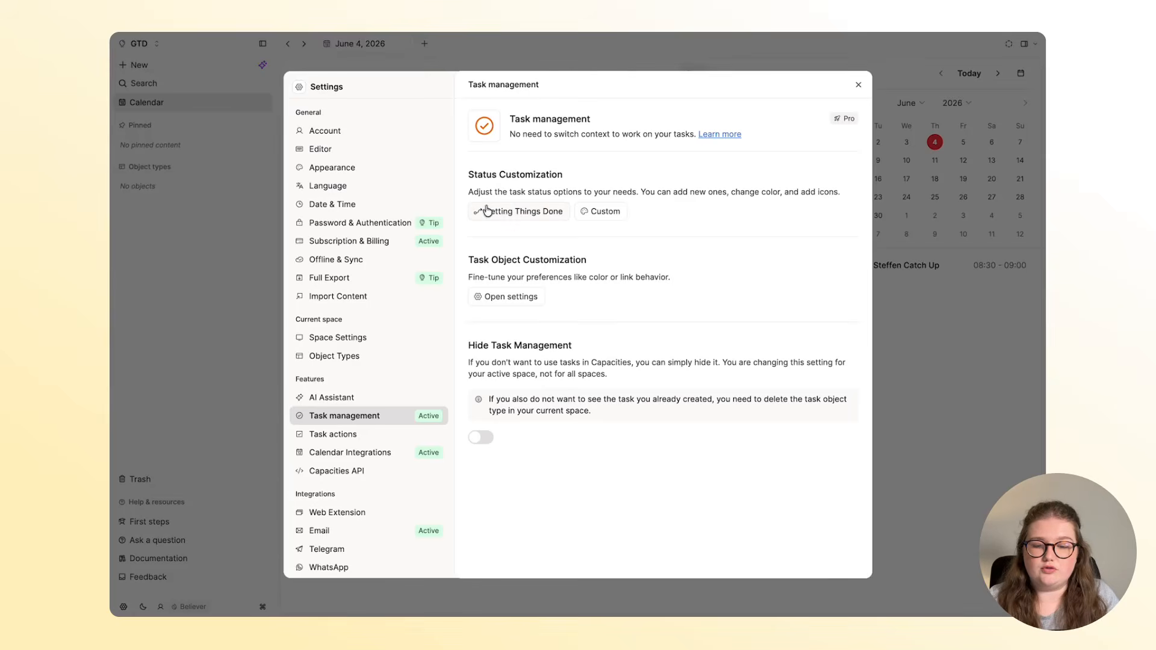
# Step: Apply the Getting Things Done preset to the task status options and close the settings
pyautogui.click(522, 214)
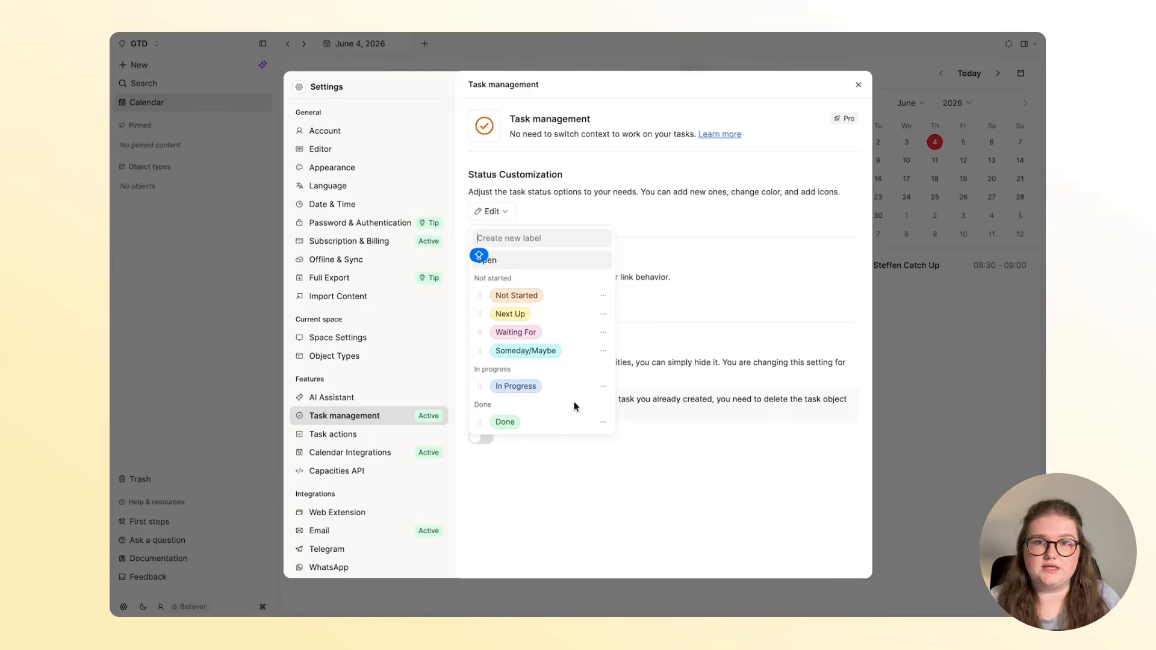
pyautogui.click(842, 432)
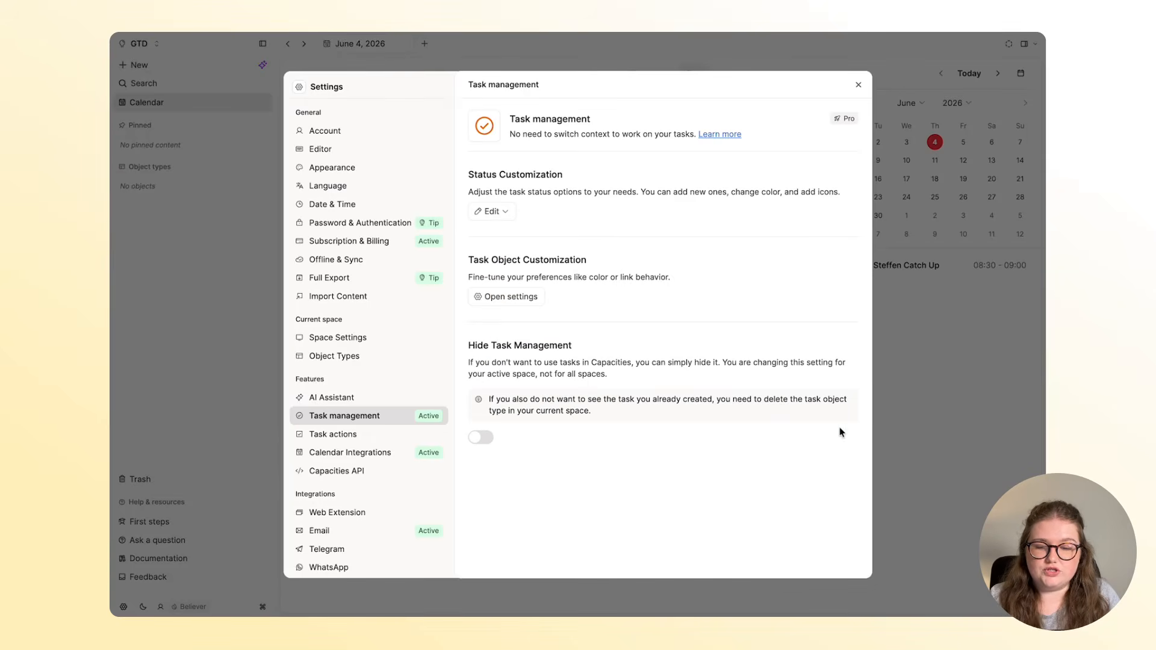
pyautogui.click(939, 424)
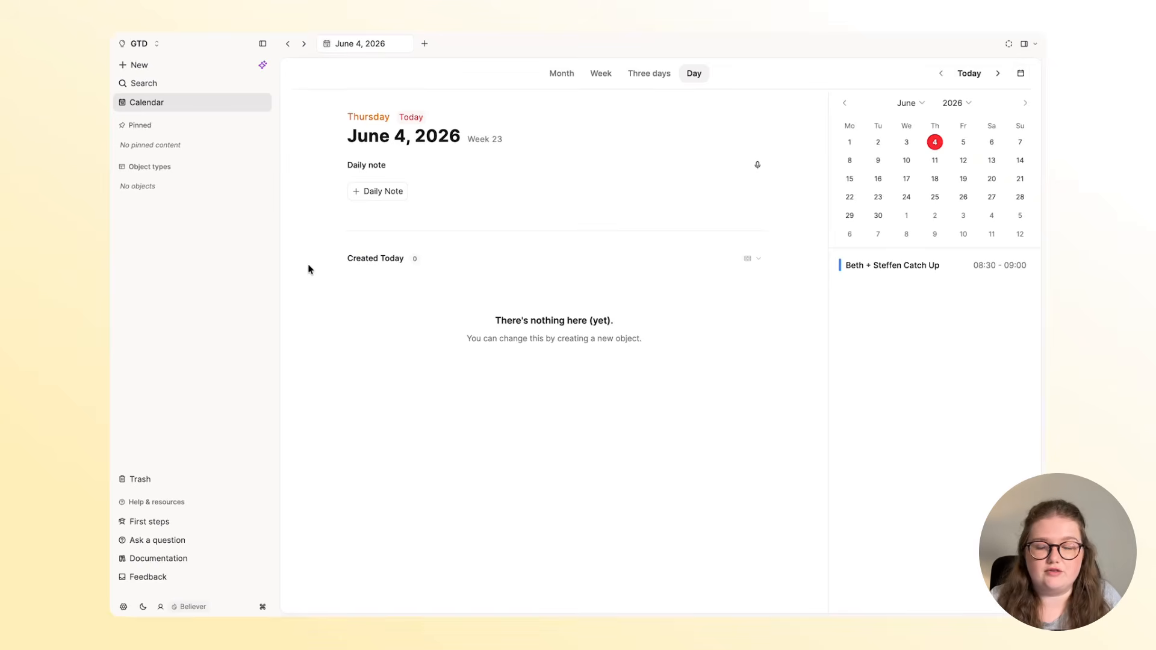
# Step: Create a new task titled "Edit GTD Video"
pyautogui.click(150, 66)
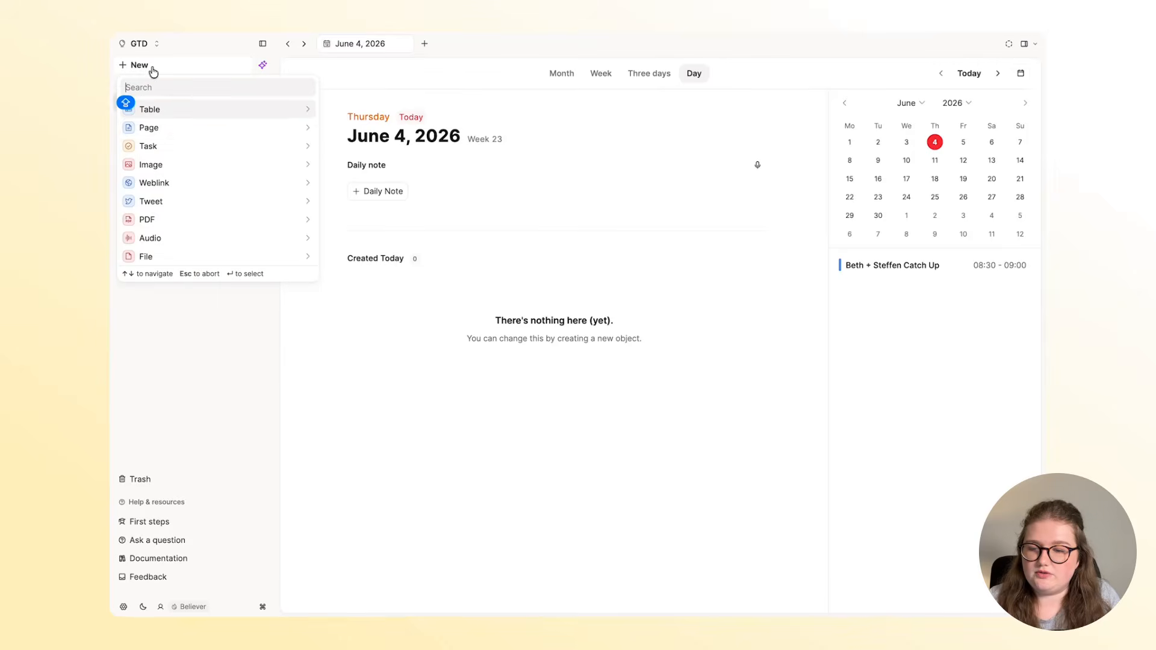
pyautogui.click(182, 147)
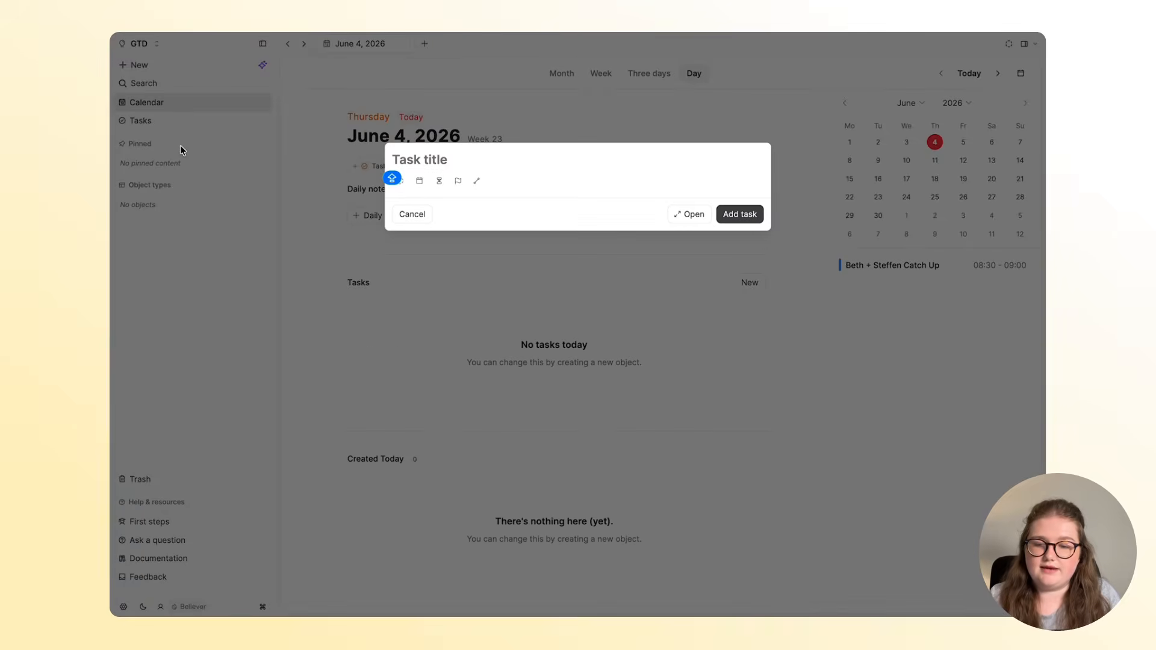
pyautogui.write('E')
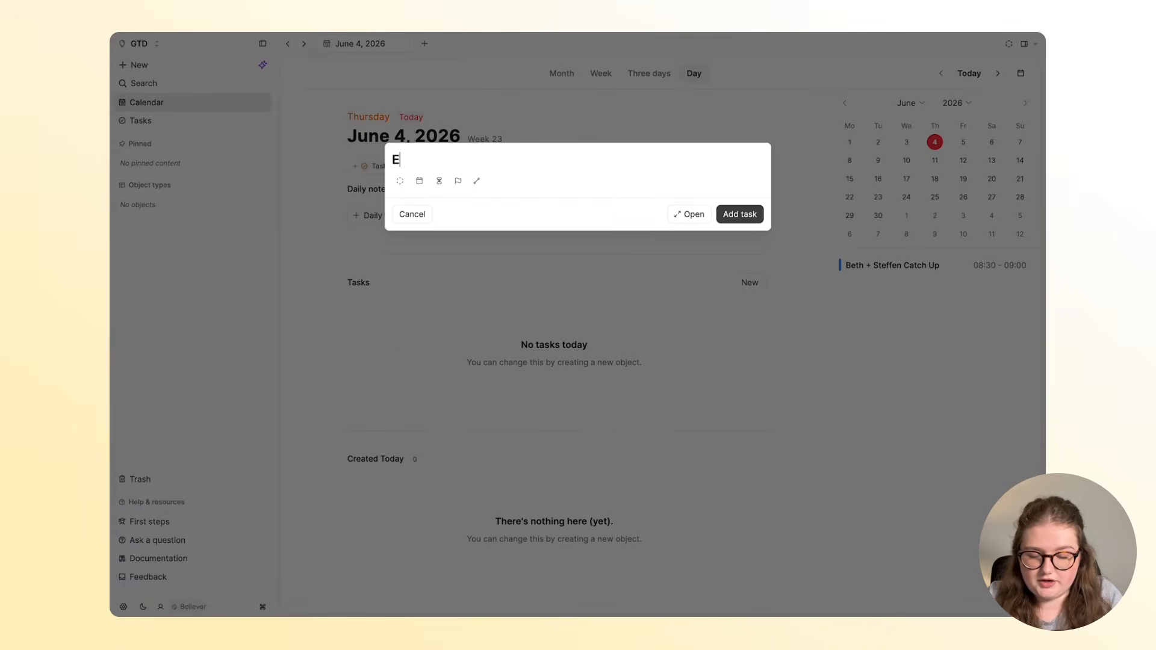
pyautogui.write('dit GTD Video')
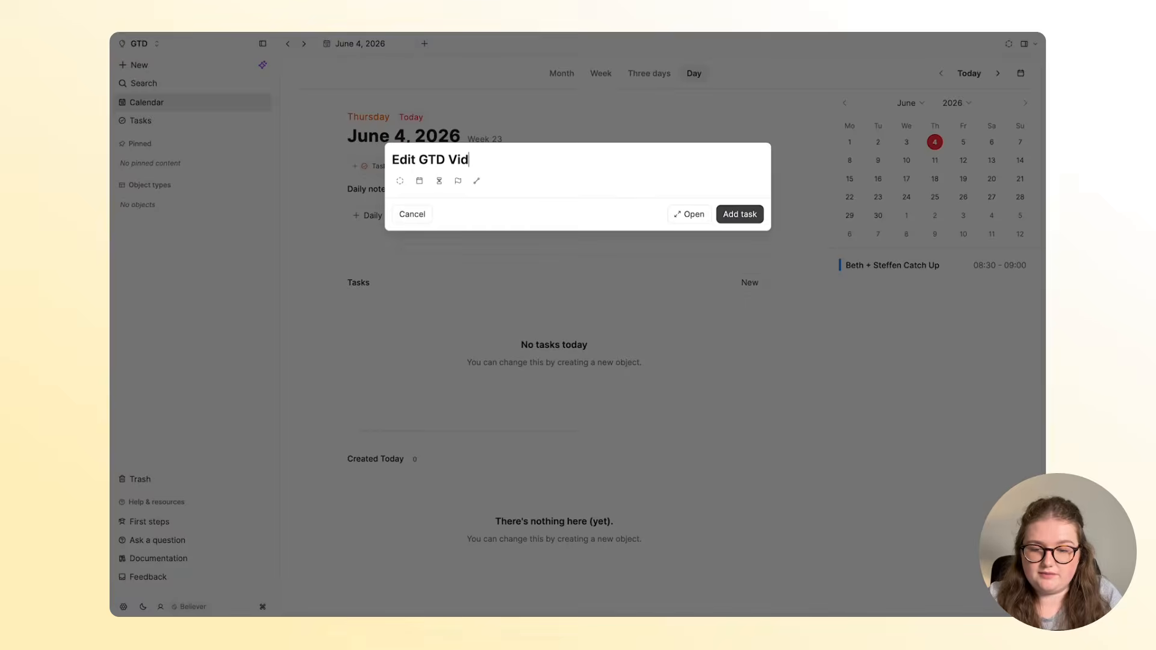
pyautogui.press('Return')
# Step: Add a view to the Tasks overview that filters tasks by the status "Next Up"
pyautogui.click(227, 124)
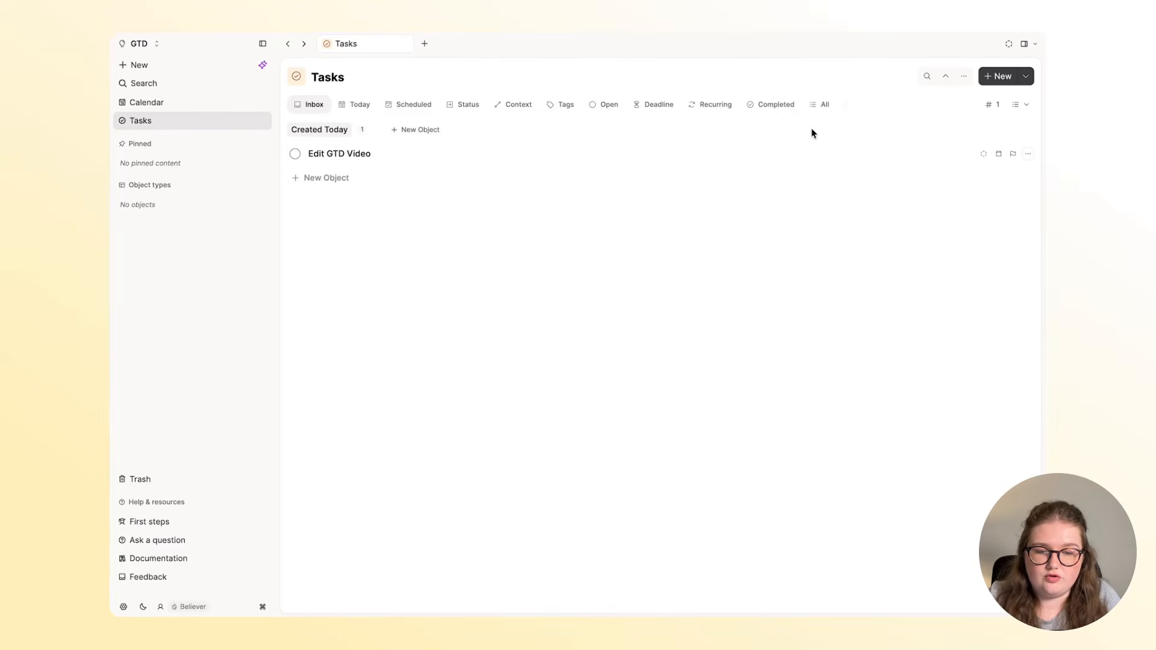
pyautogui.click(846, 106)
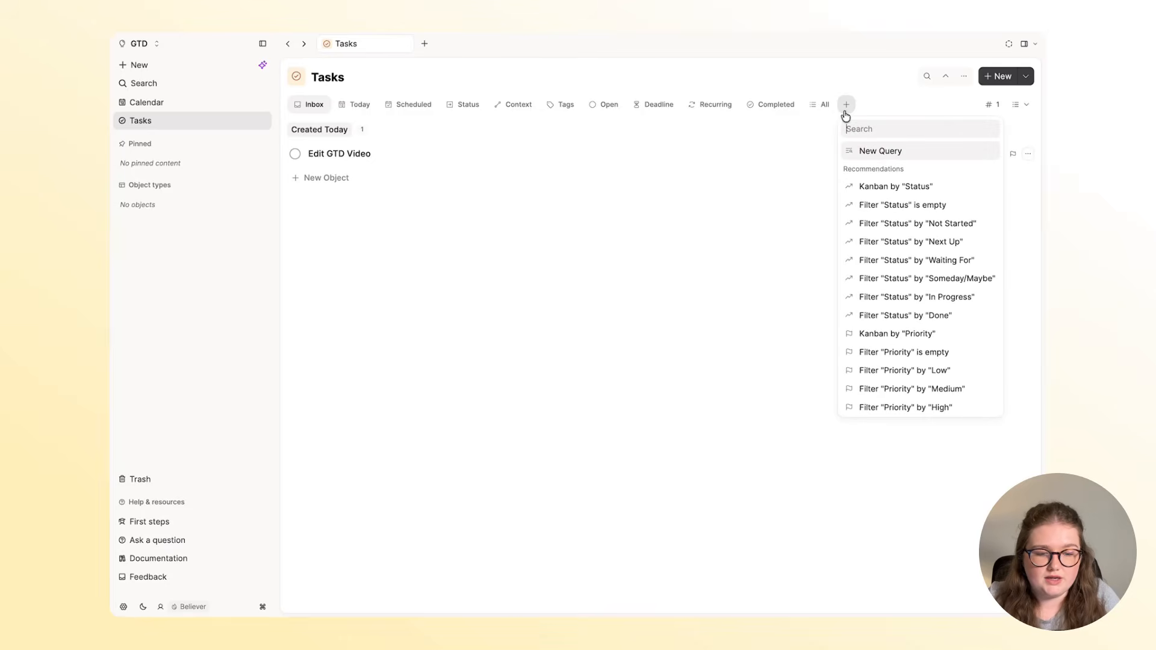
pyautogui.click(908, 242)
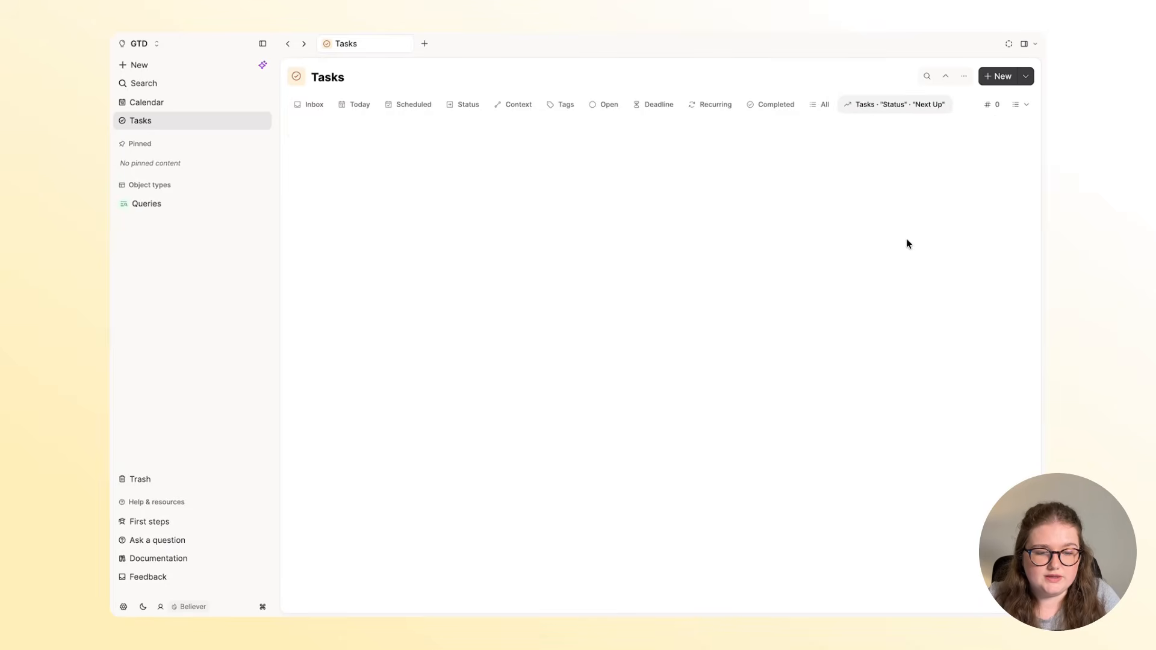
# Step: Rename the "Next Up" status view to "Next Actions" and place it directly after Inbox
pyautogui.click(893, 103)
pyautogui.moveTo(885, 151)
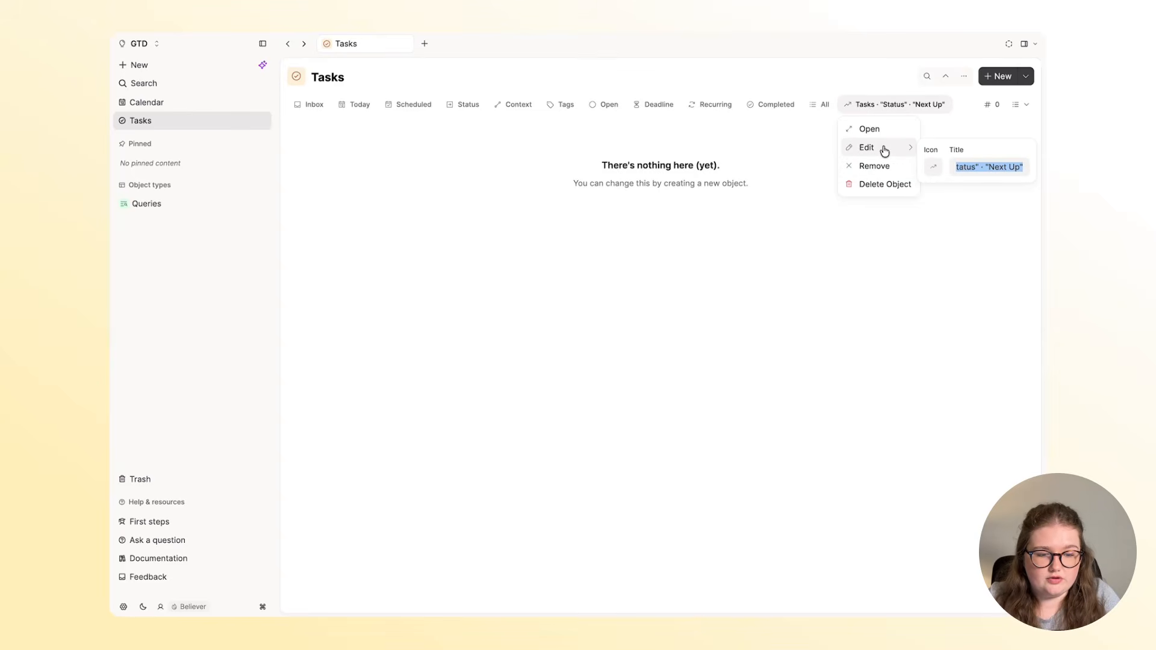
pyautogui.write('Next Ac')
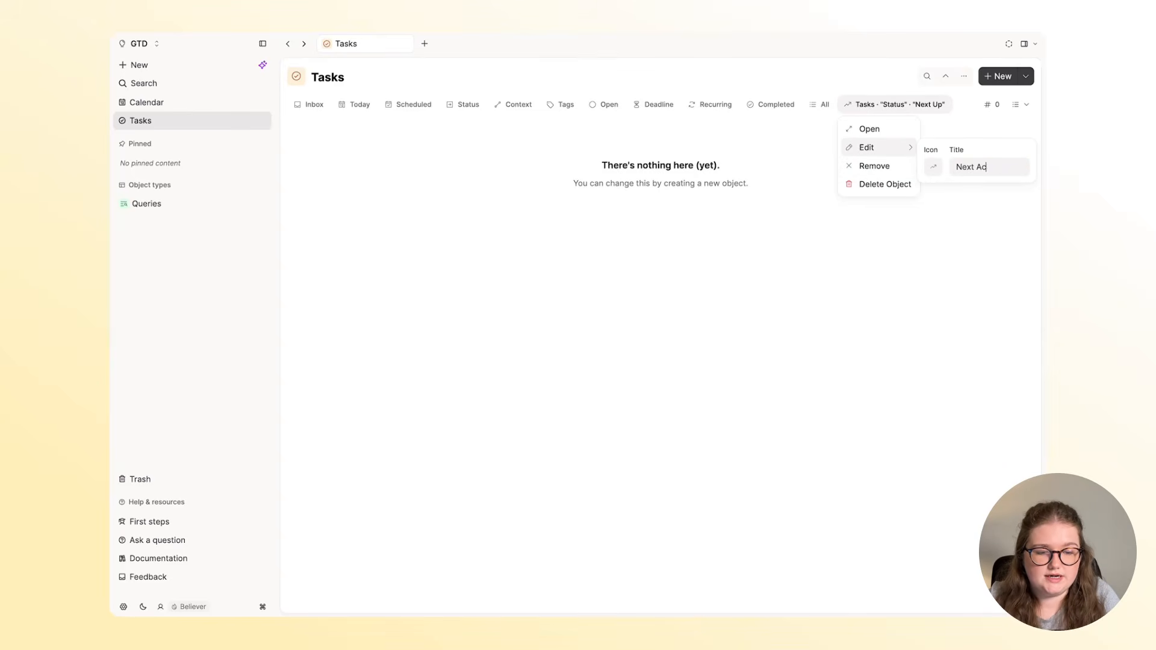
pyautogui.write('tions')
pyautogui.press('Return')
pyautogui.moveTo(886, 108); pyautogui.dragTo(364, 109)
pyautogui.click(356, 112)
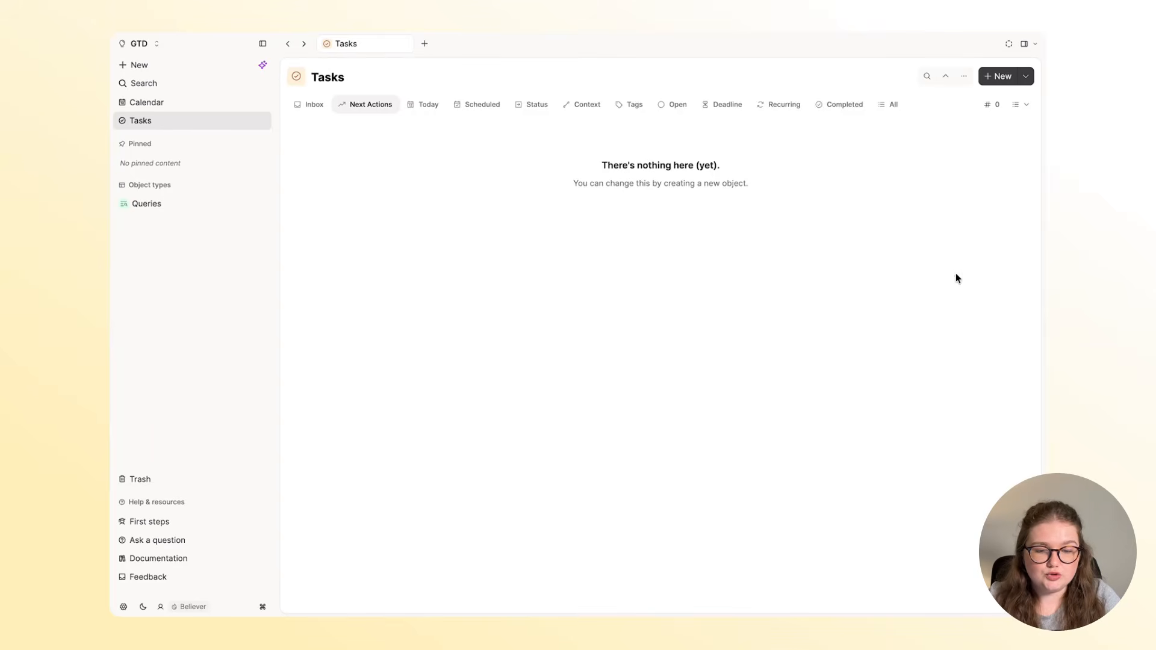
# Step: Add a Tasks view filtered by the status "Waiting For" and open its title for editing
pyautogui.click(914, 104)
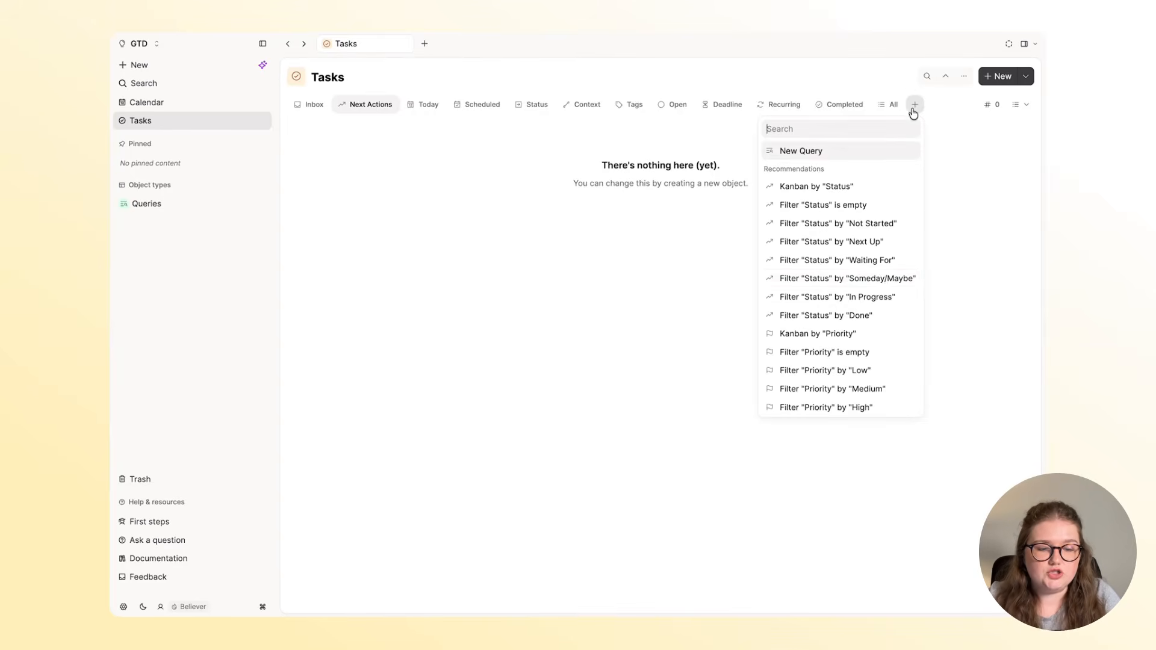
pyautogui.click(885, 265)
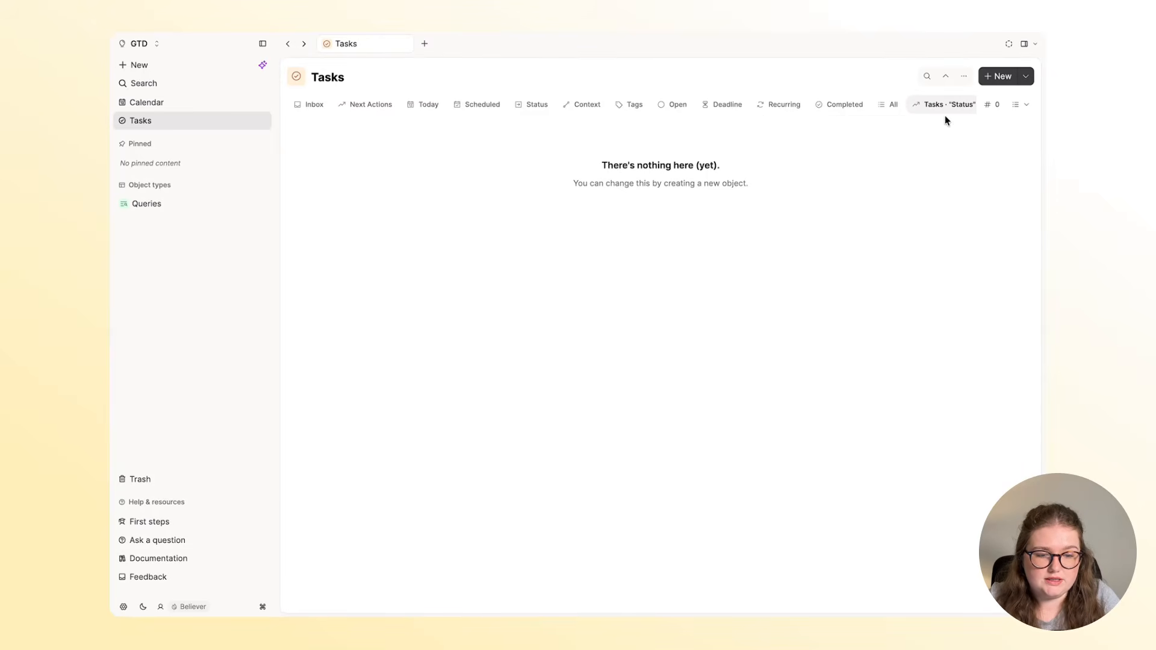
pyautogui.click(902, 106)
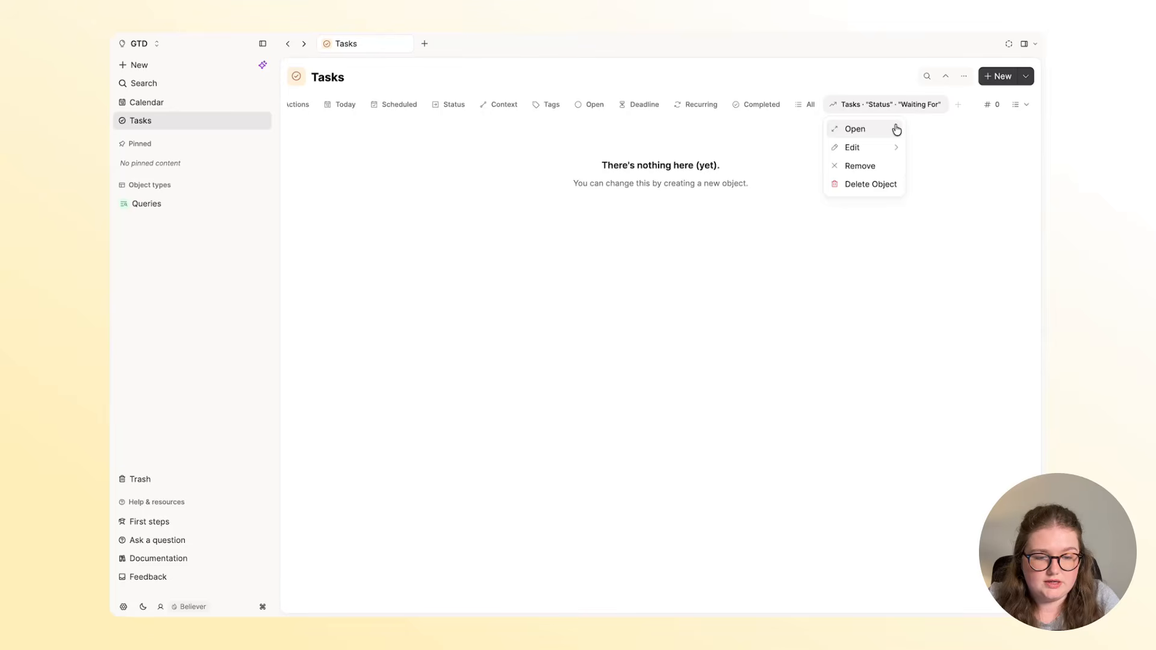
pyautogui.moveTo(878, 151)
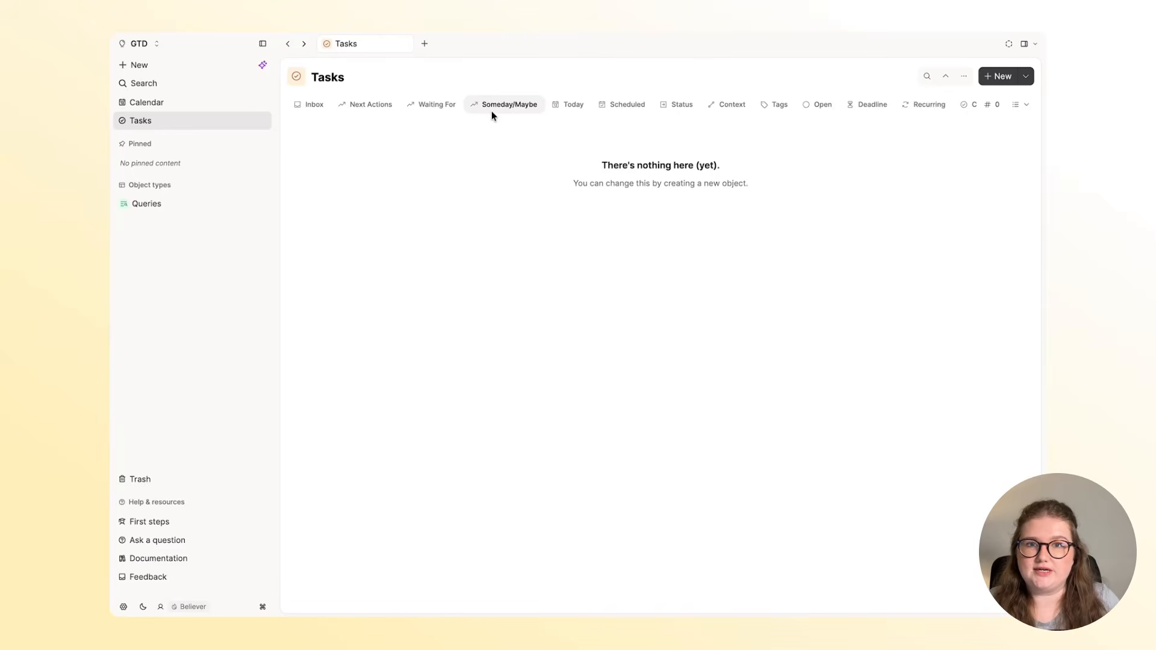
# Step: Create the Project object type from the predefined template in the object type settings
pyautogui.click(125, 606)
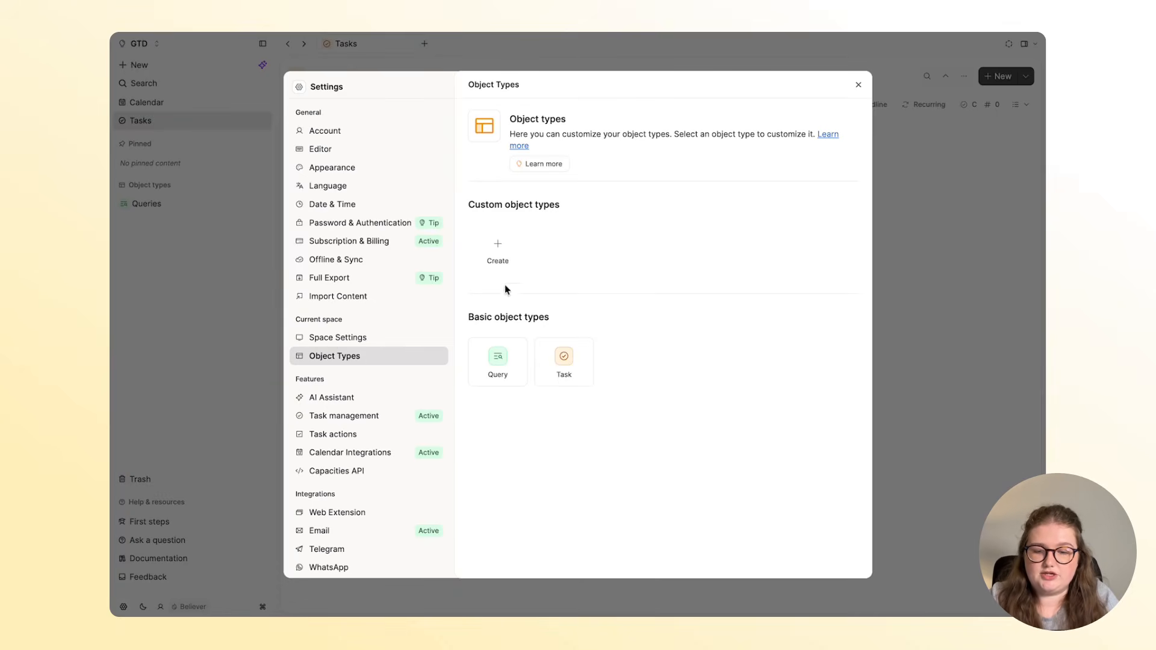
pyautogui.click(506, 263)
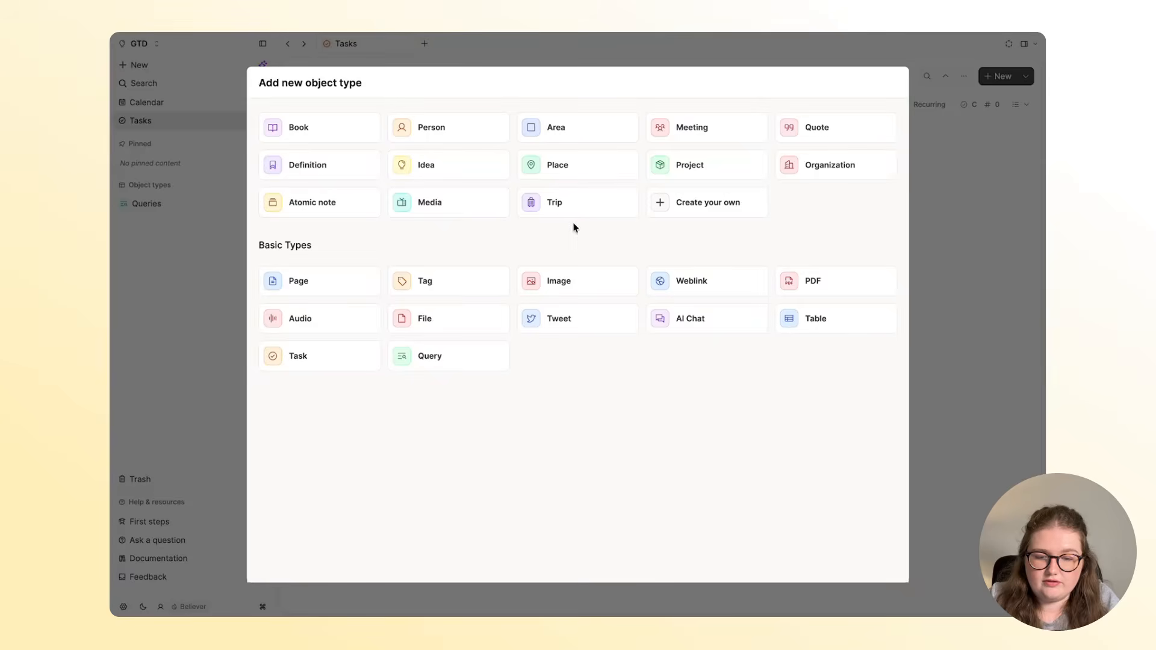
pyautogui.click(699, 169)
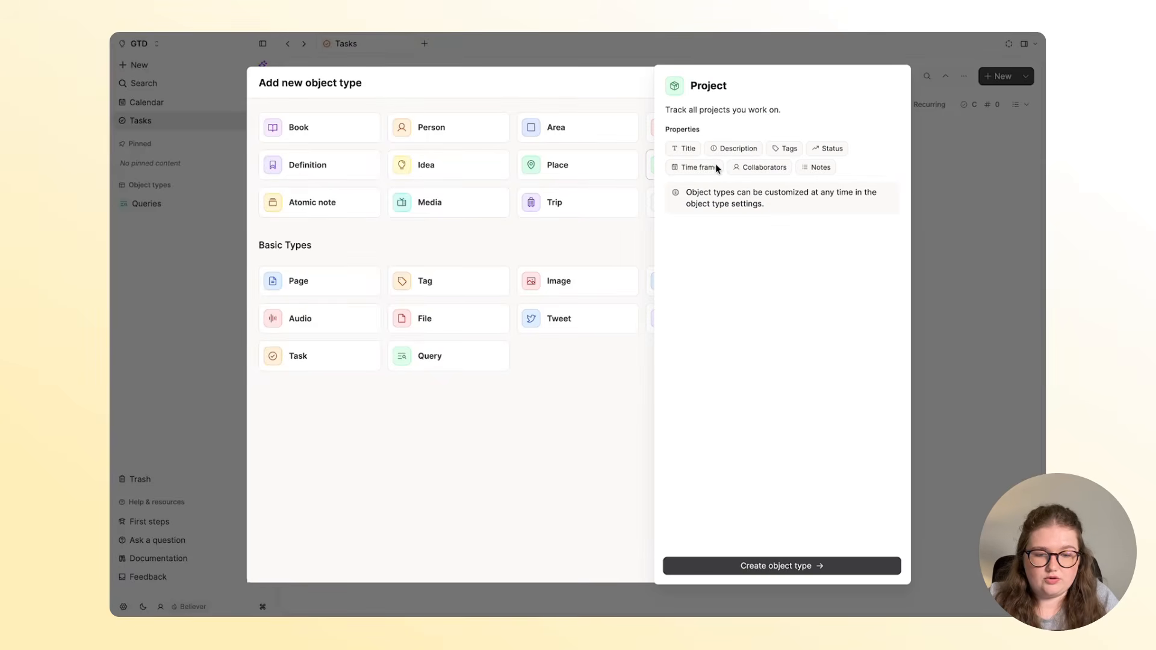
pyautogui.click(753, 565)
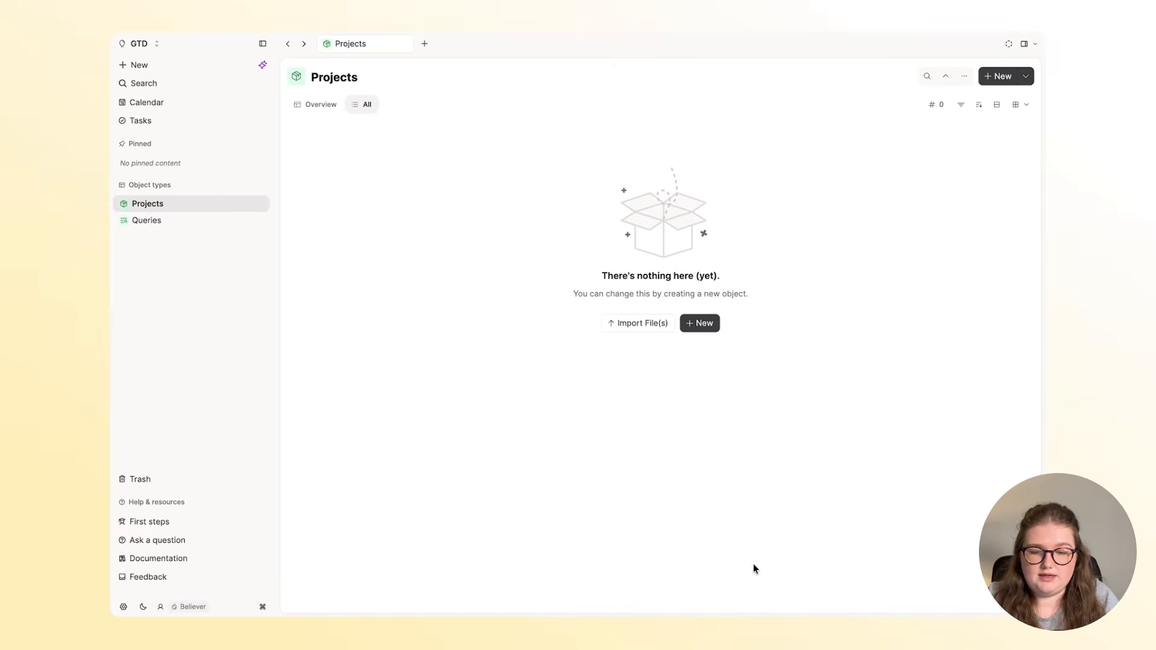
# Step: Create a project titled "Capacities x GTD Video" and set its status to In Progress
pyautogui.click(702, 325)
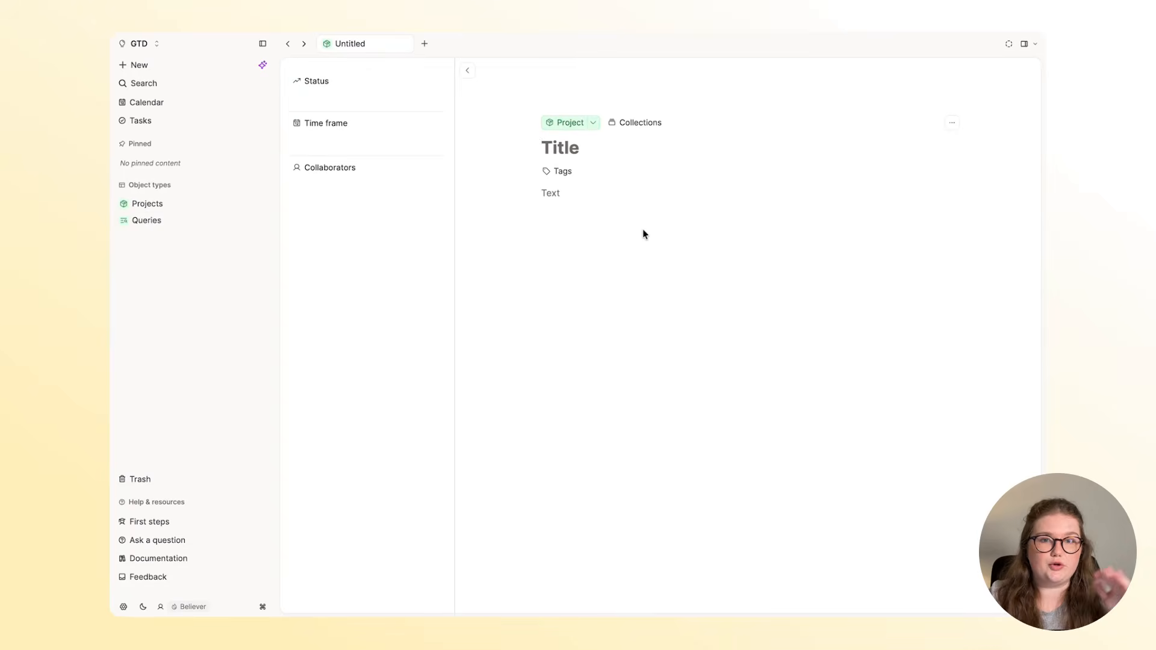
pyautogui.press('capslock')
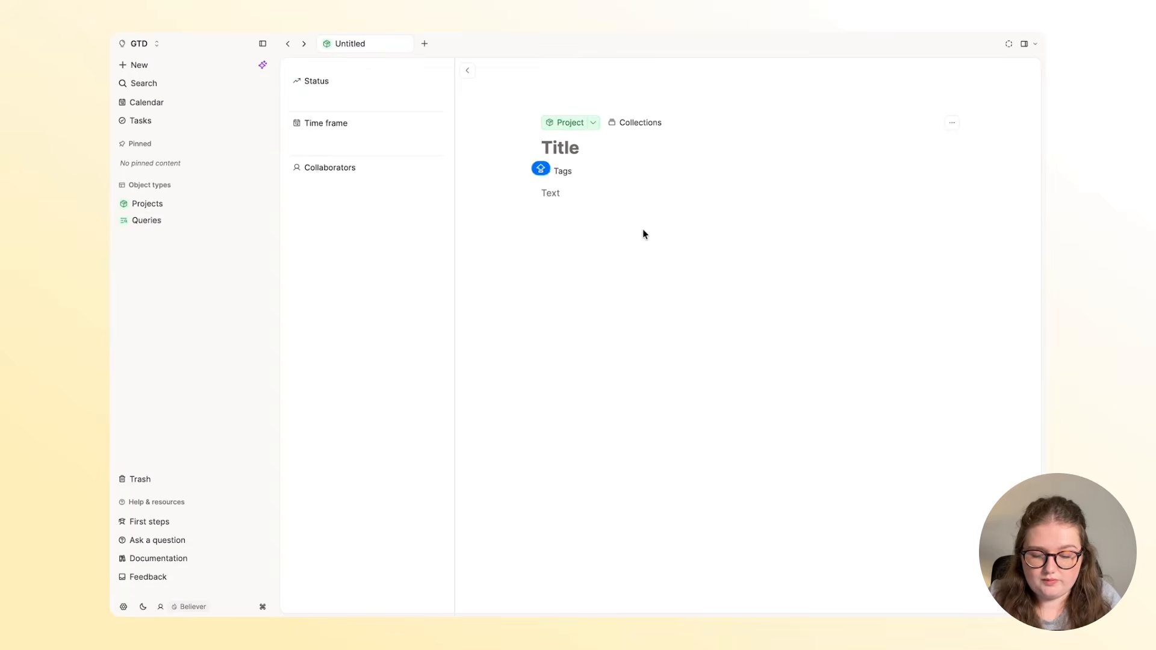
pyautogui.write('Capacities x GTD Video')
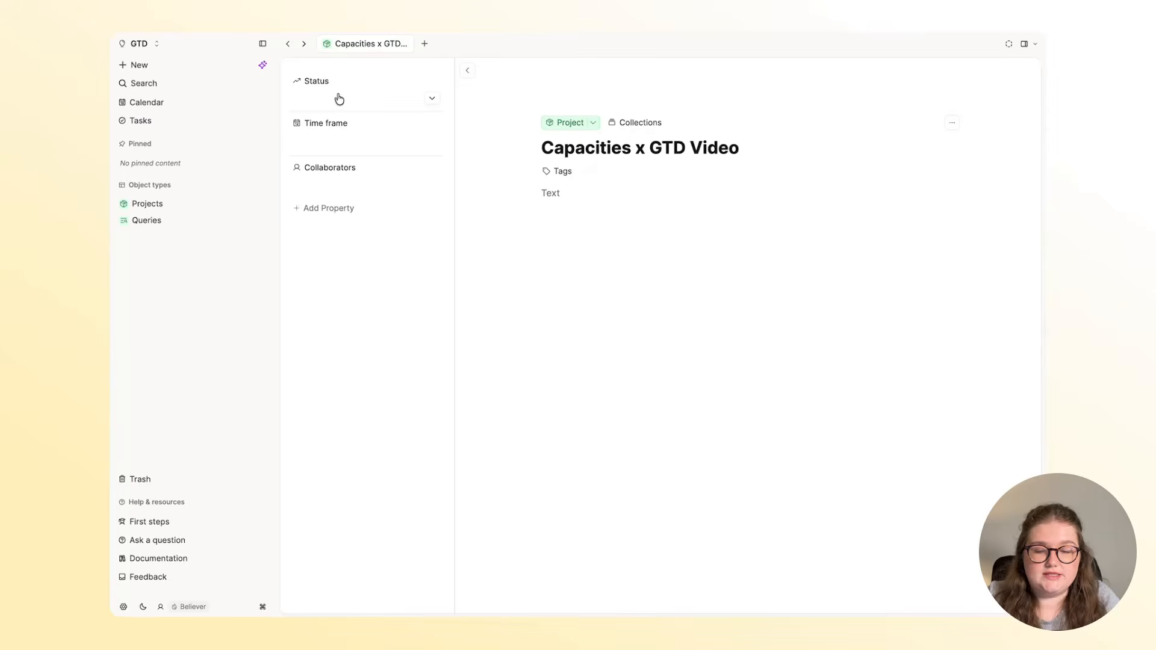
pyautogui.click(341, 99)
pyautogui.click(365, 145)
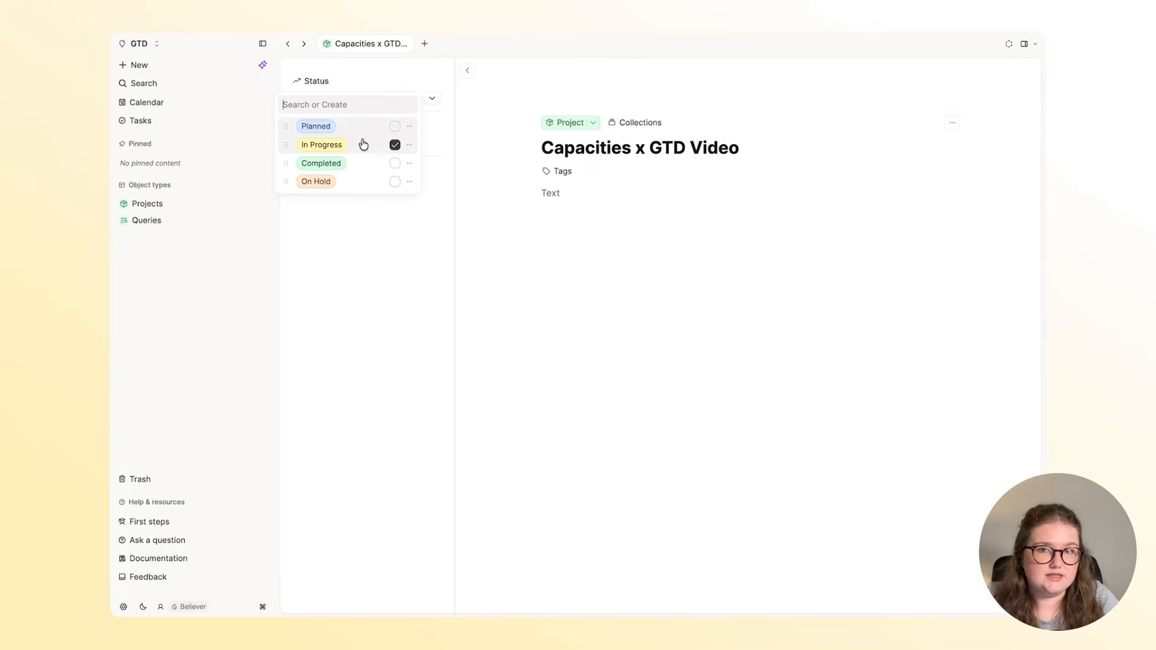
pyautogui.click(555, 277)
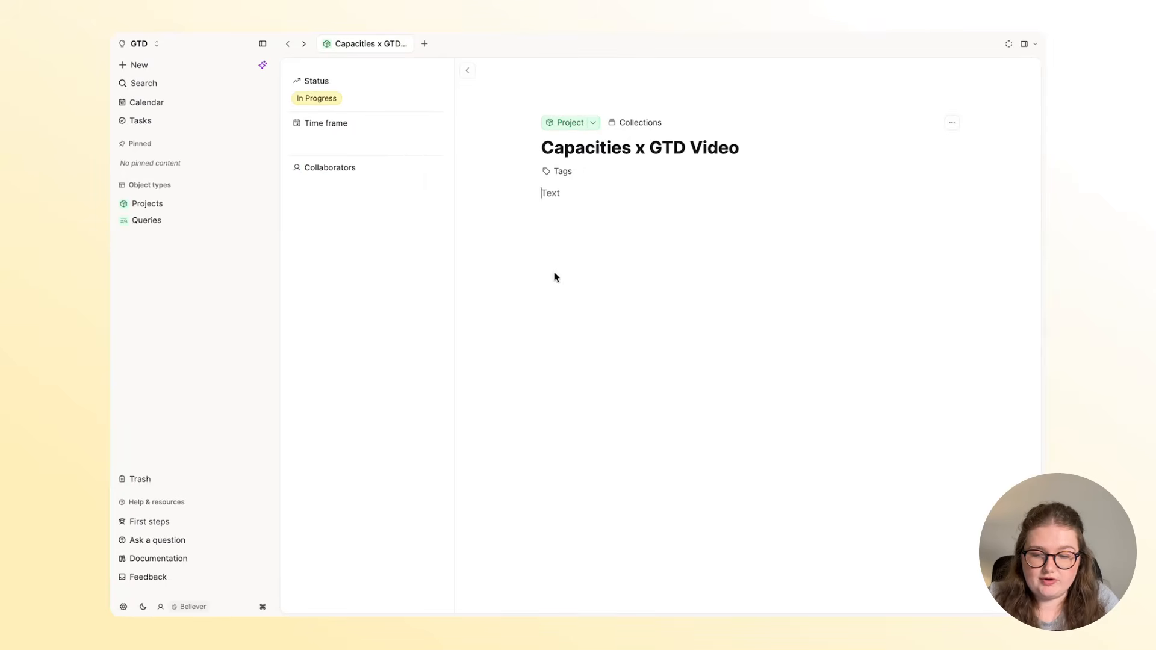
# Step: Add three views to Projects, filtered by status "In Progress", status "On Hold" and empty status
pyautogui.click(173, 119)
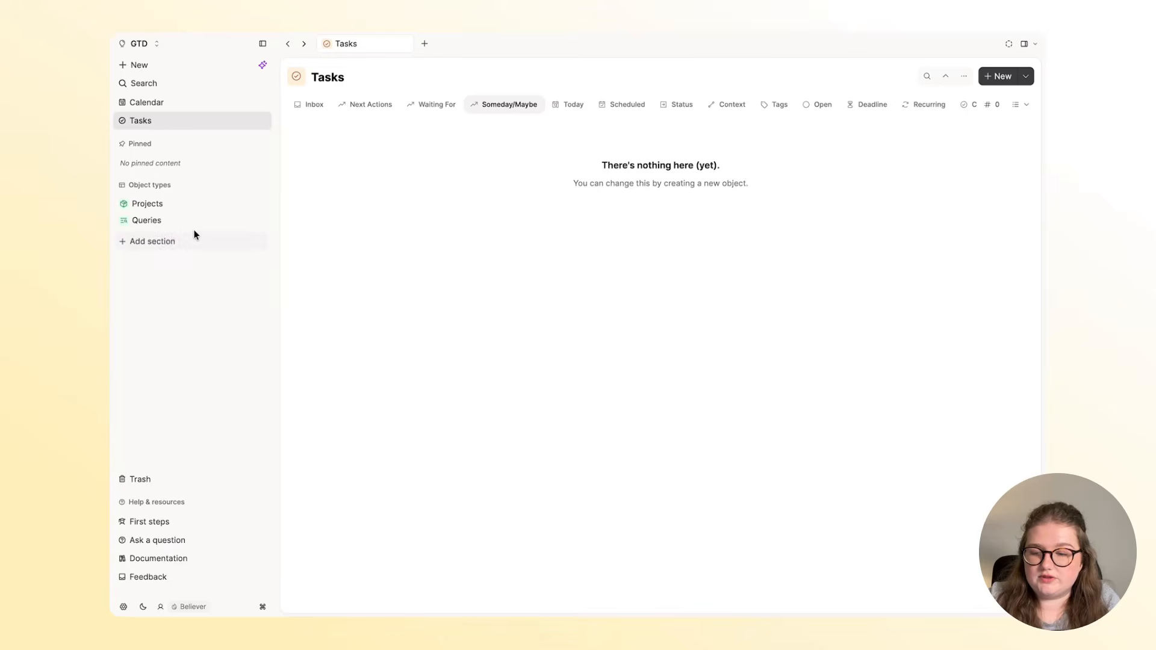
pyautogui.click(181, 205)
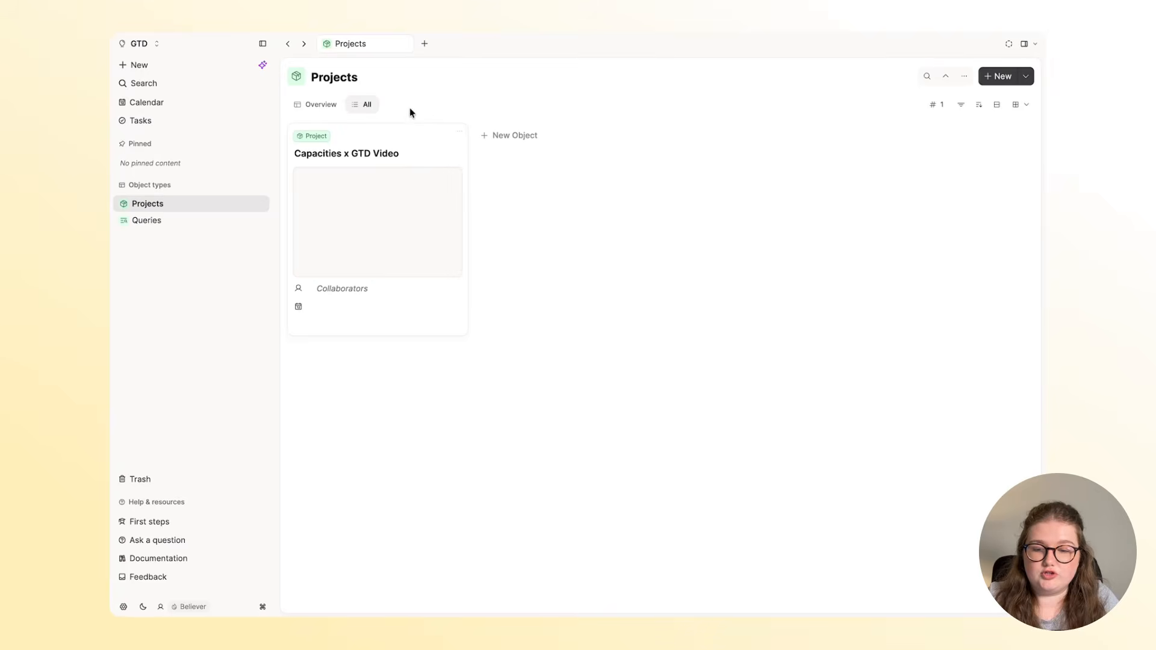
pyautogui.click(388, 105)
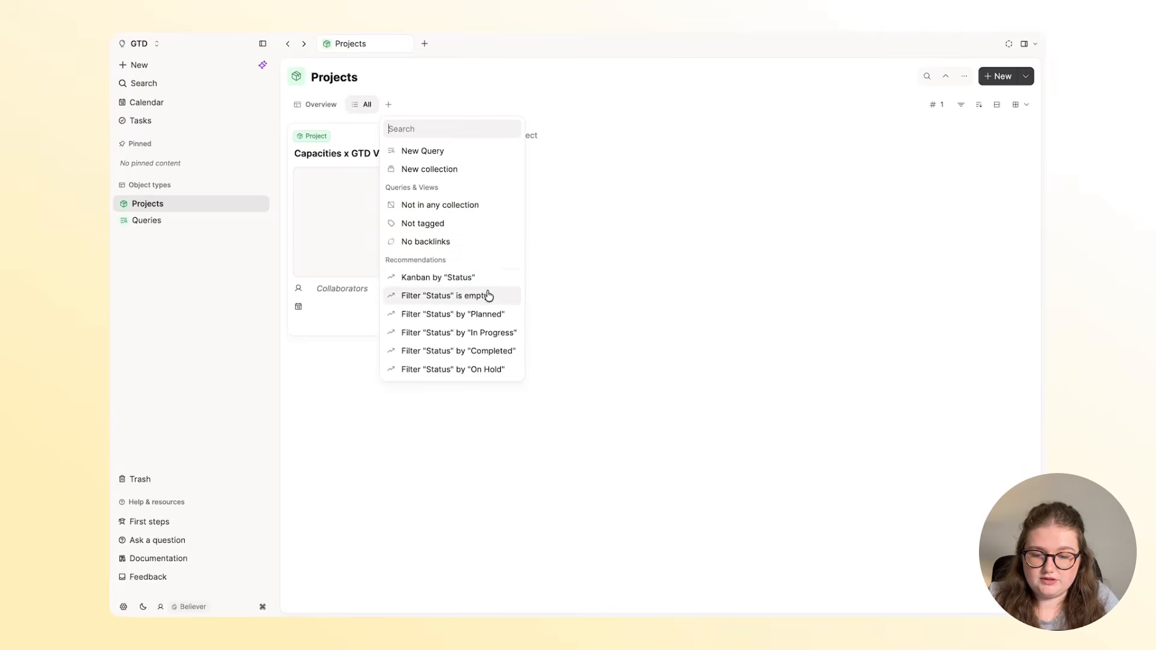
pyautogui.click(490, 332)
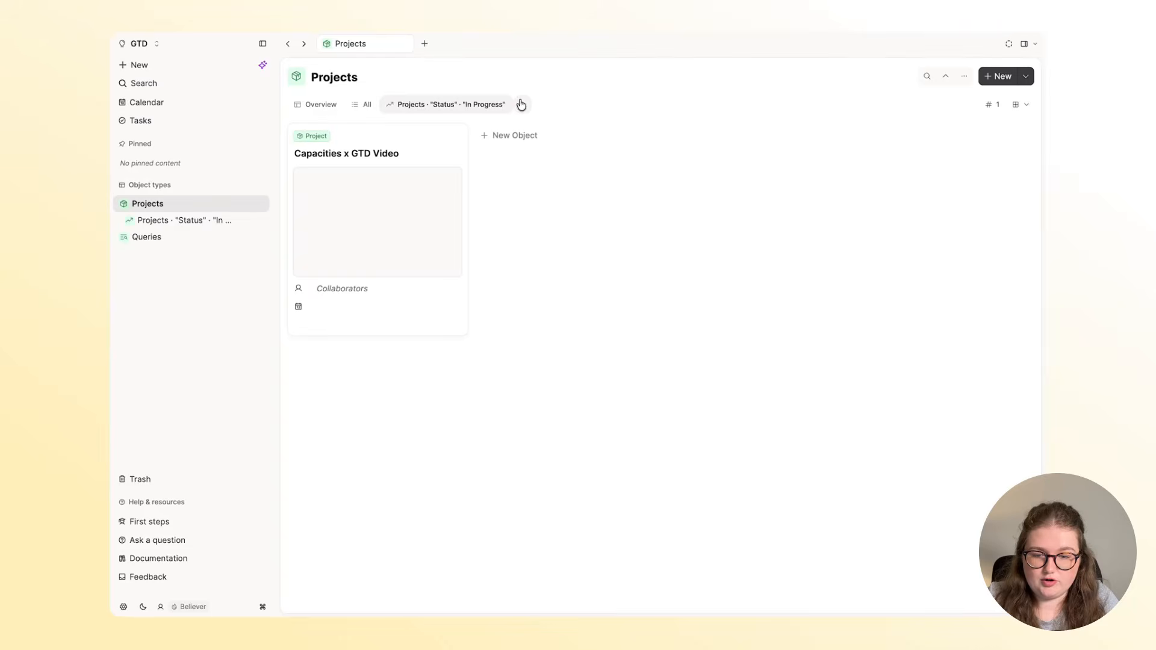
pyautogui.click(522, 104)
pyautogui.click(619, 370)
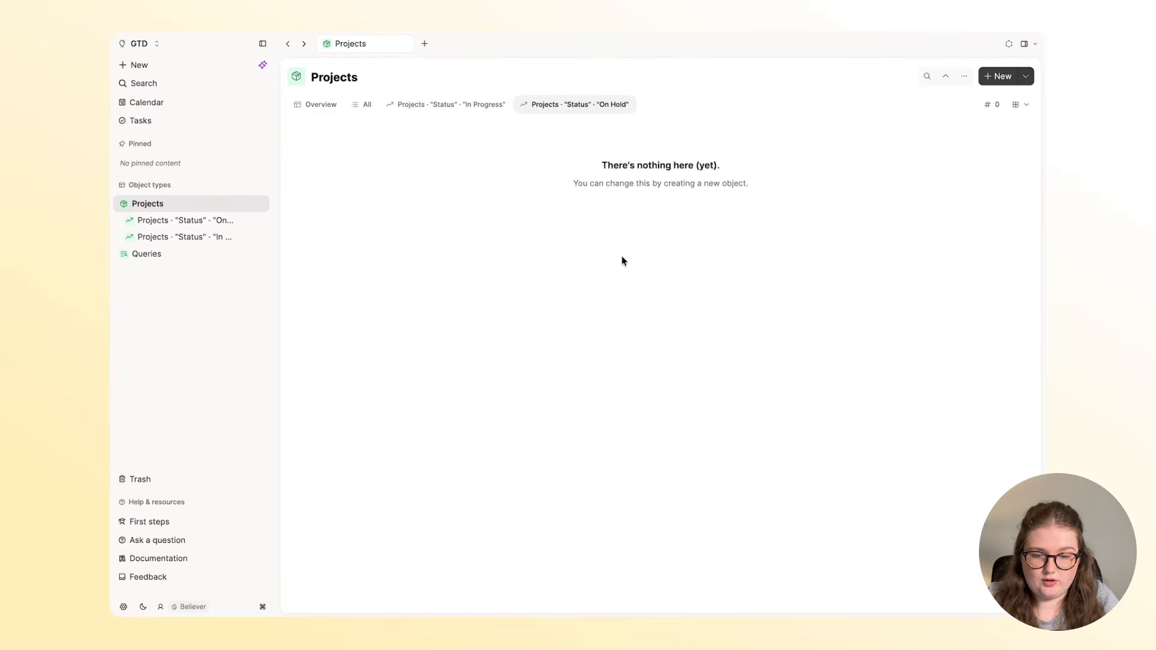
pyautogui.click(645, 105)
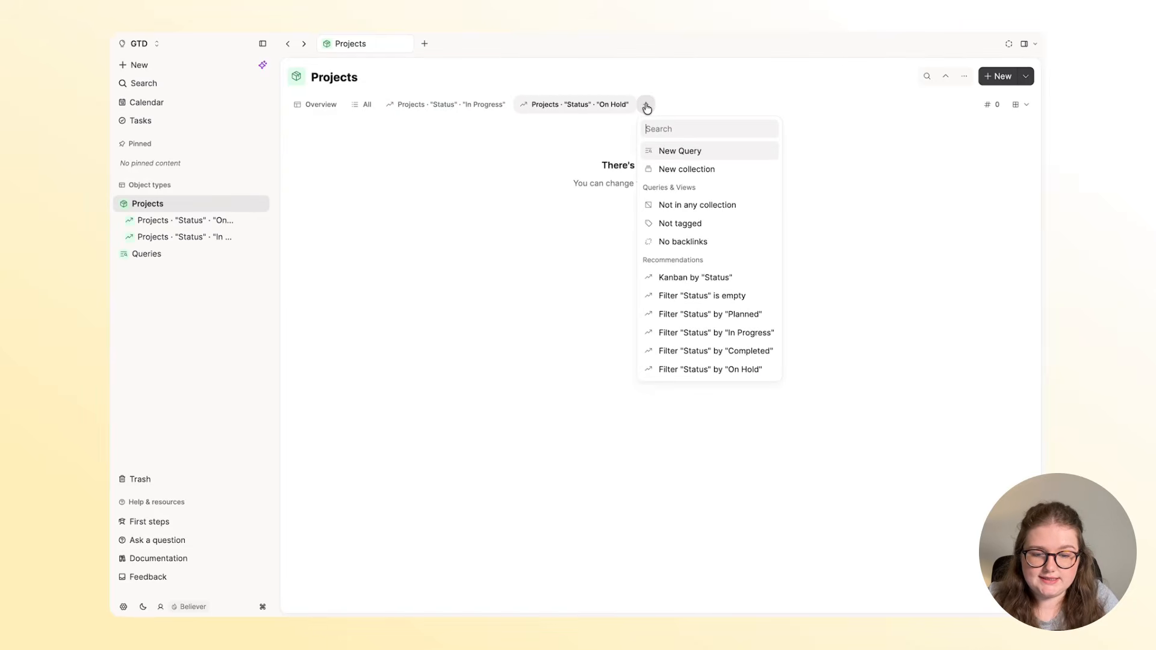
pyautogui.click(726, 295)
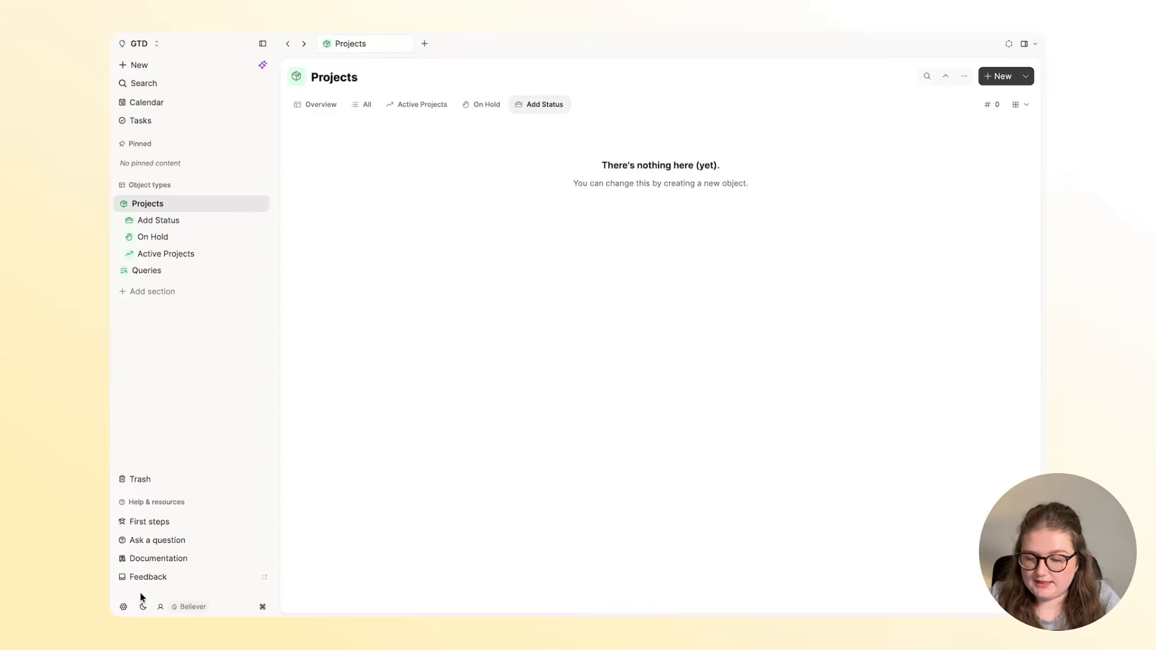
# Step: Create the Area object type from the predefined template in the object type settings
pyautogui.click(123, 606)
pyautogui.click(565, 248)
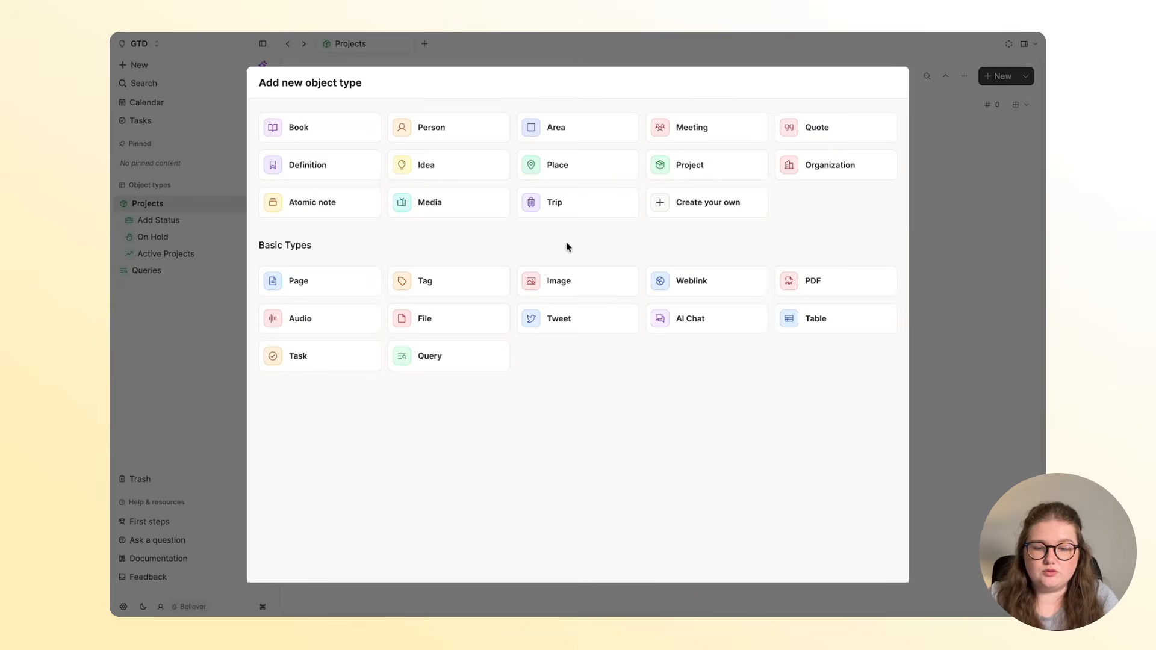
pyautogui.click(588, 134)
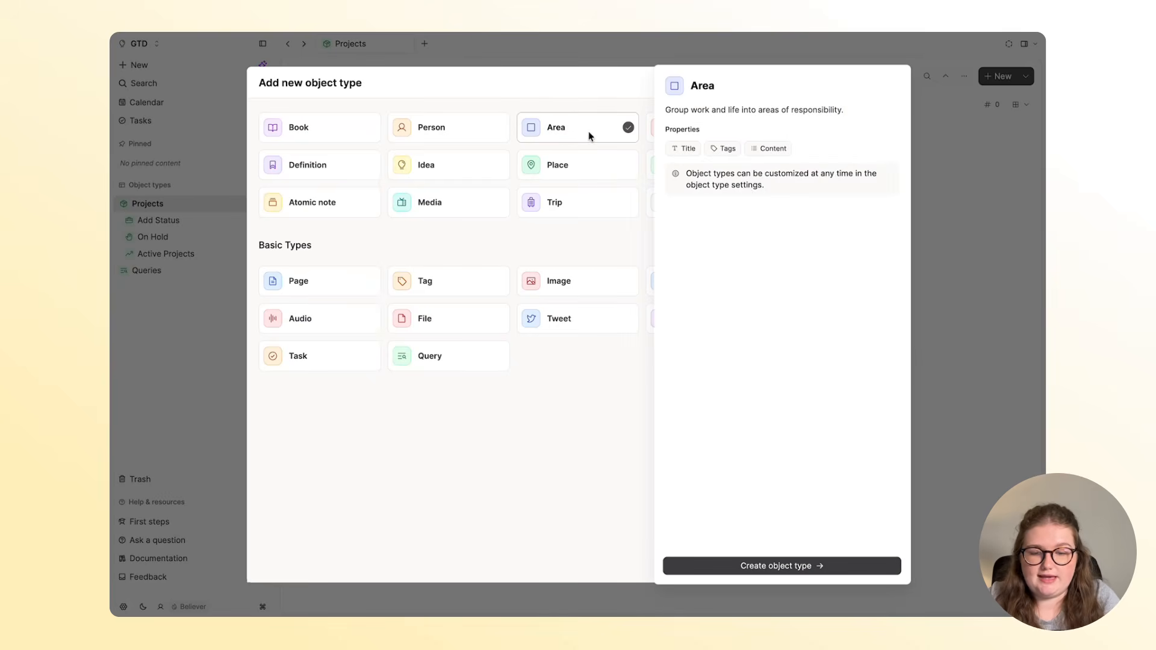
pyautogui.click(777, 569)
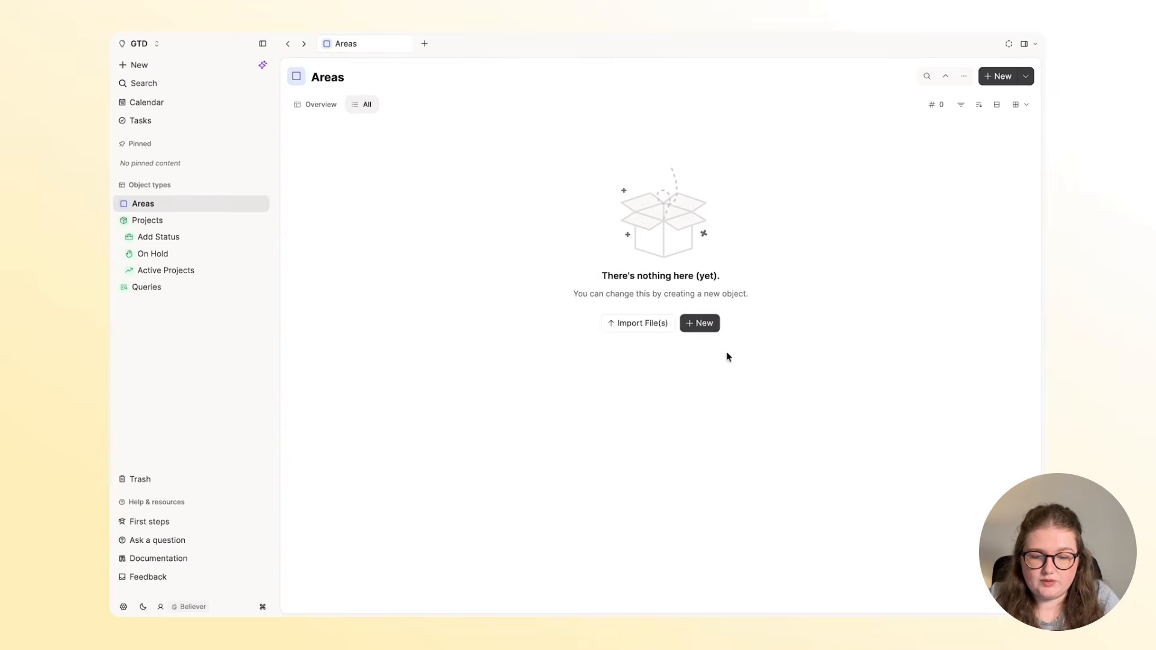
# Step: Create a new area titled "Home Maintenance"
pyautogui.click(714, 326)
pyautogui.write('Ho')
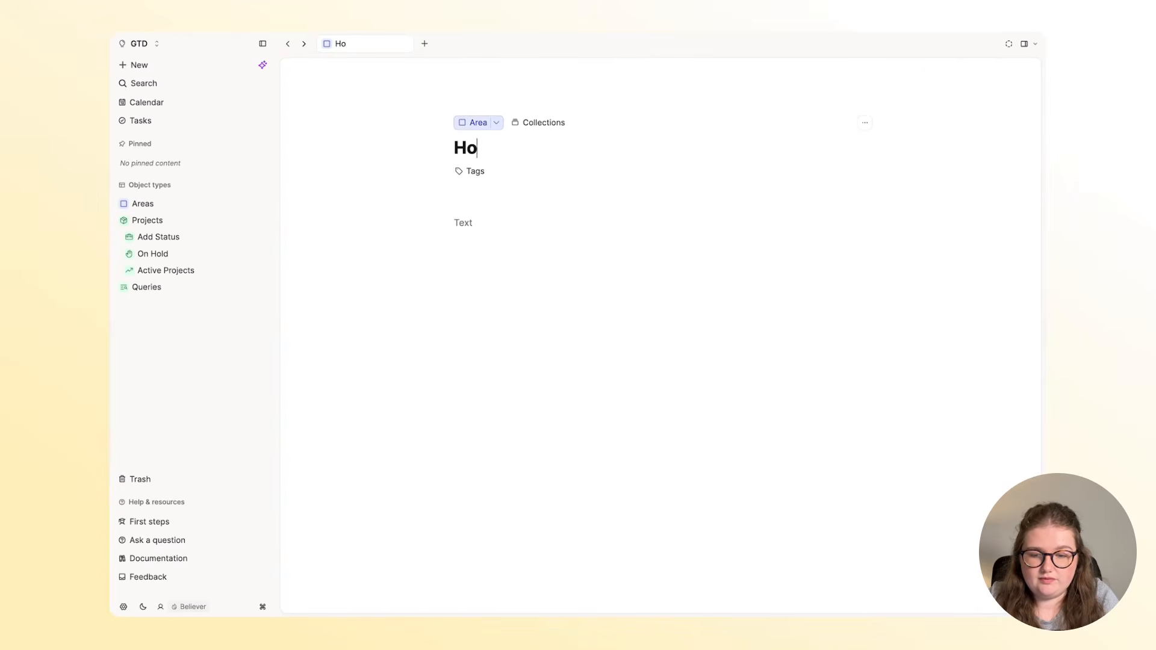
pyautogui.write('me A')
pyautogui.press('BackSpace')
pyautogui.press('BackSpace')
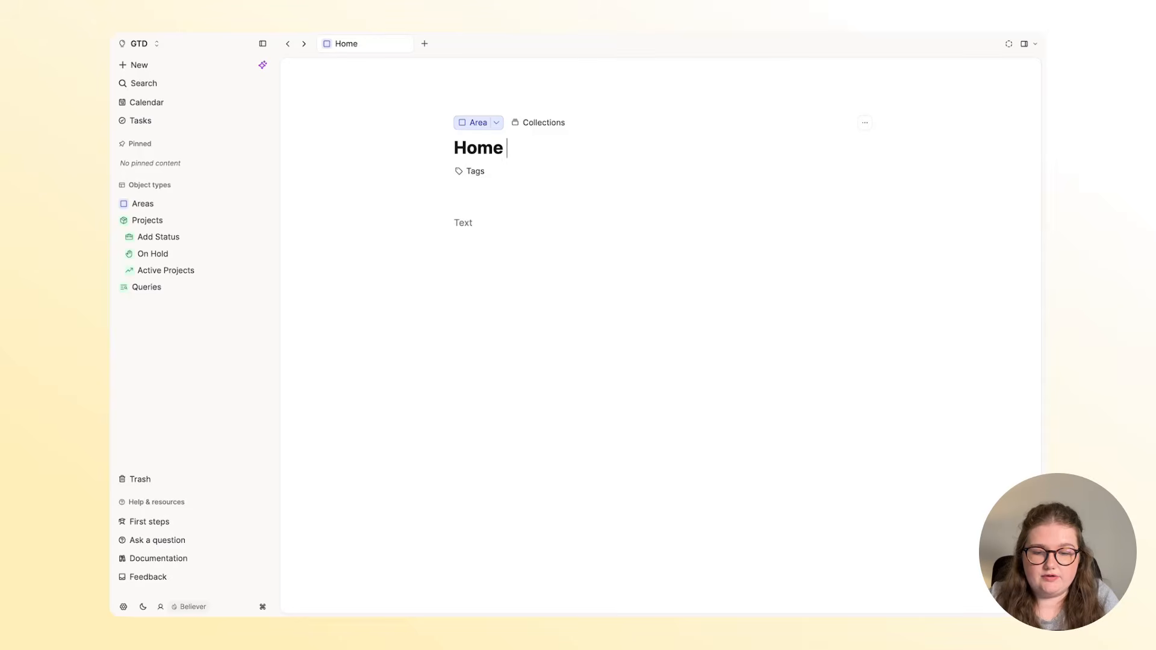
pyautogui.write('Maintenance')
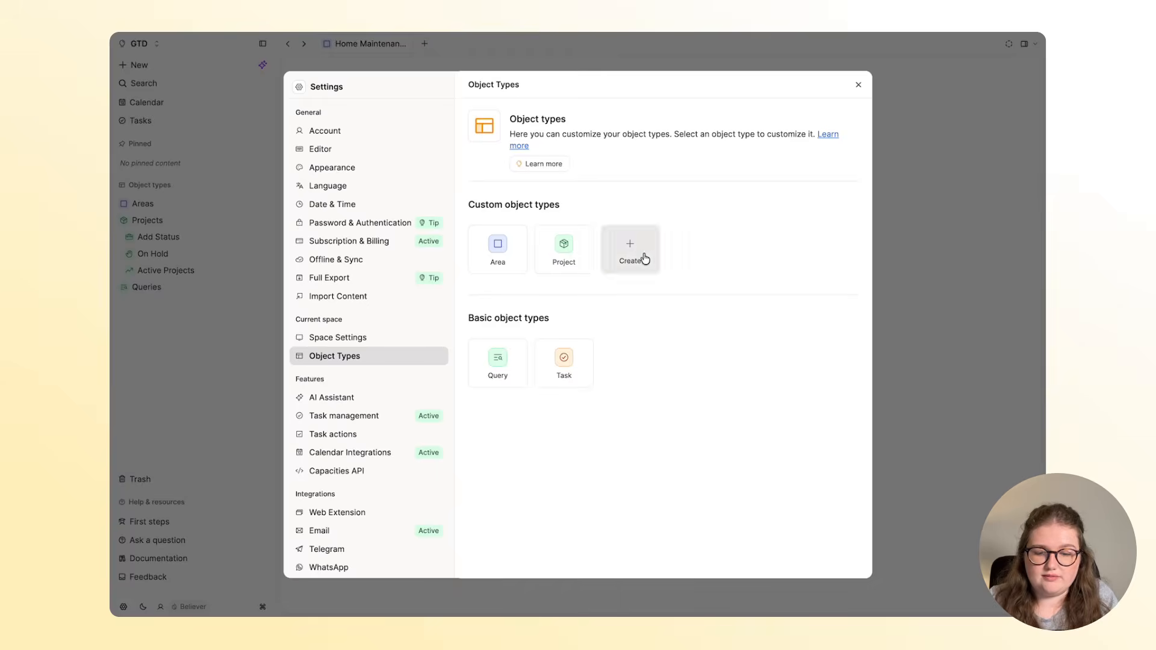
# Step: Create the Person object type from the predefined template in the object type settings
pyautogui.click(642, 258)
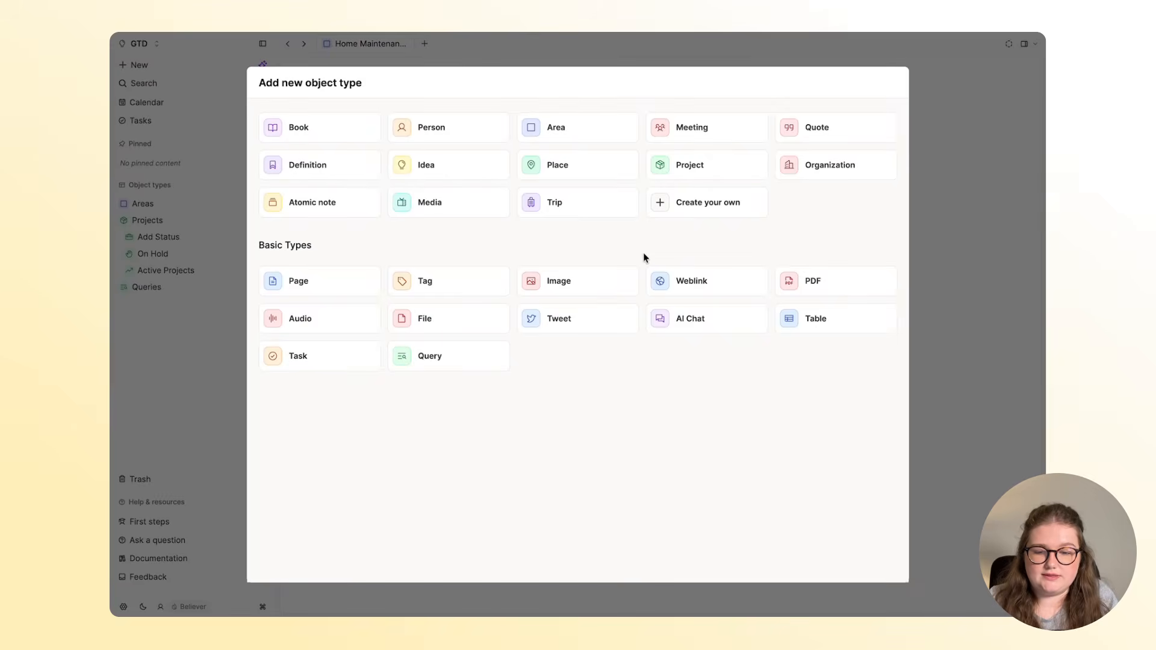
pyautogui.click(464, 145)
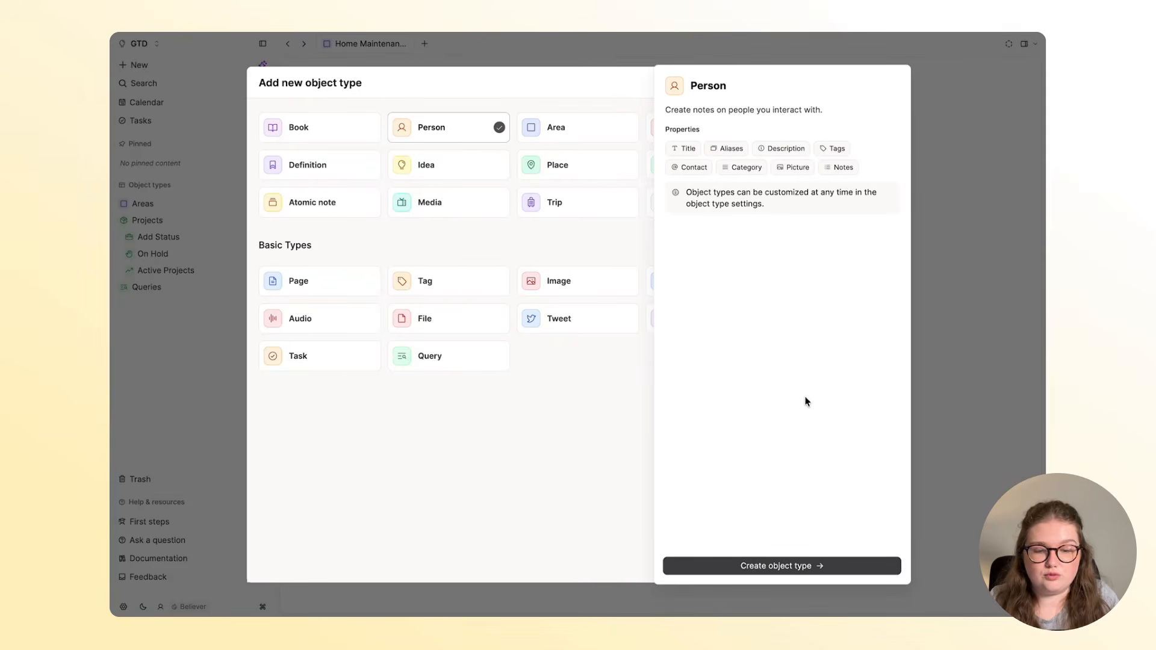
pyautogui.click(788, 565)
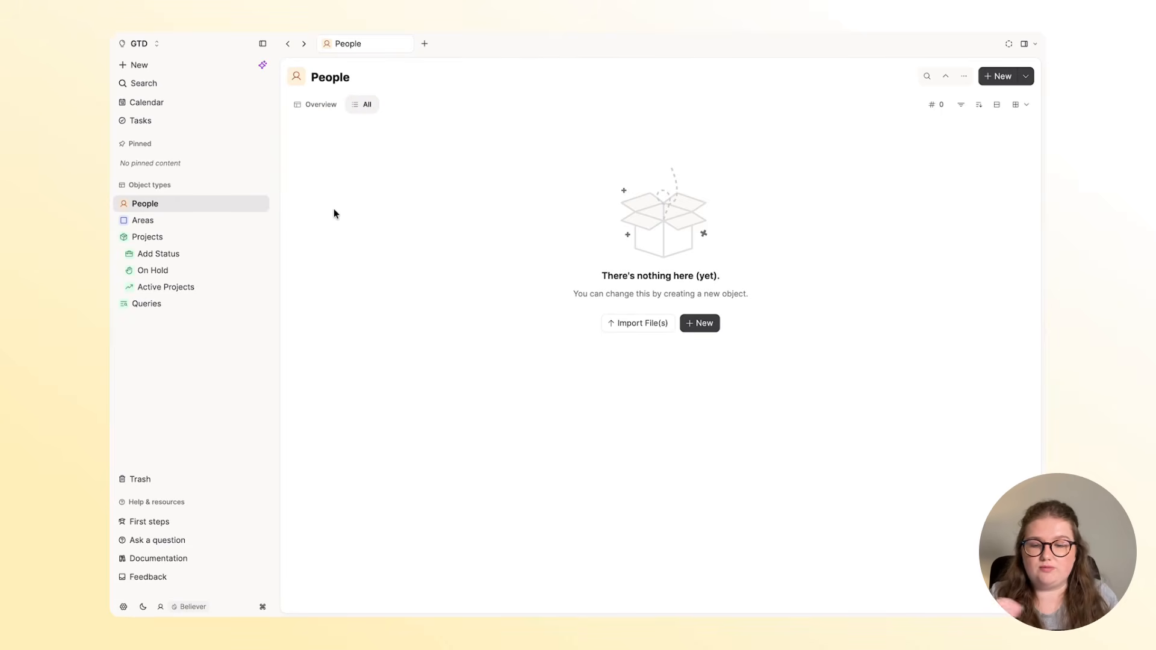
# Step: Add the predefined Meeting object type to the space
pyautogui.click(123, 606)
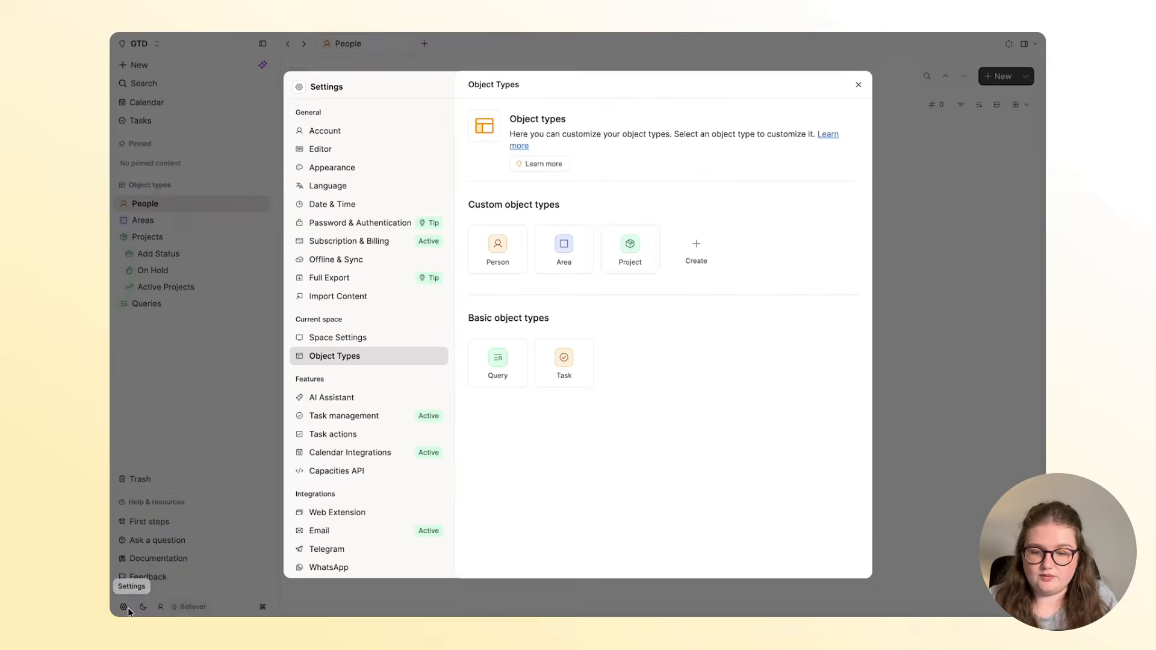
pyautogui.click(704, 246)
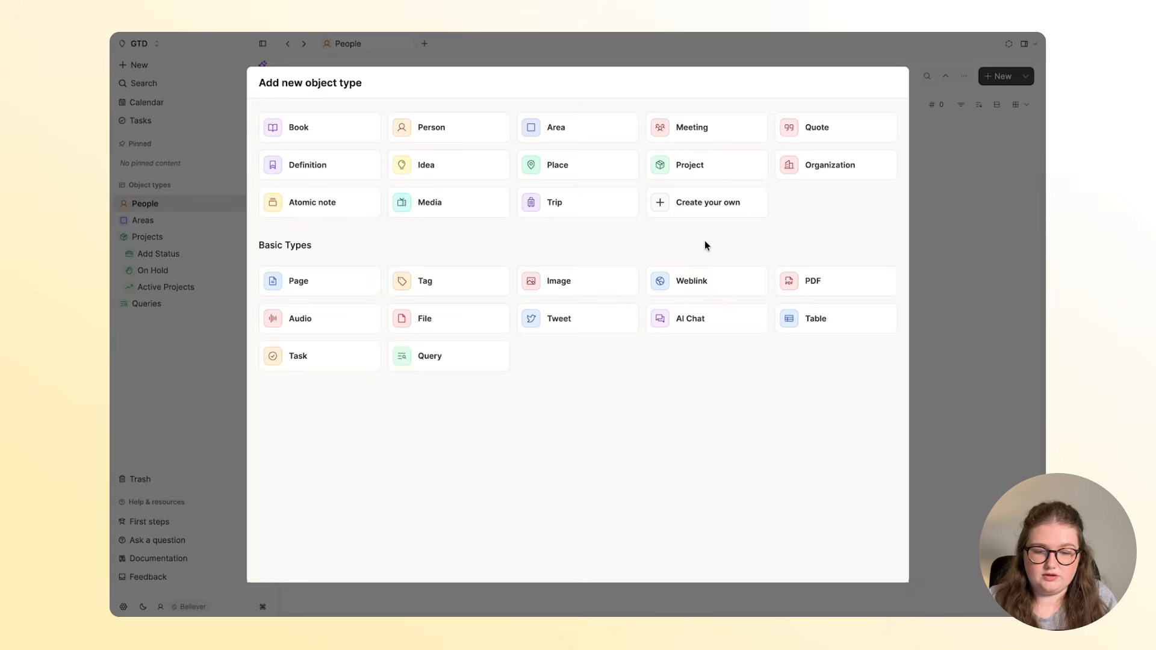
pyautogui.click(697, 138)
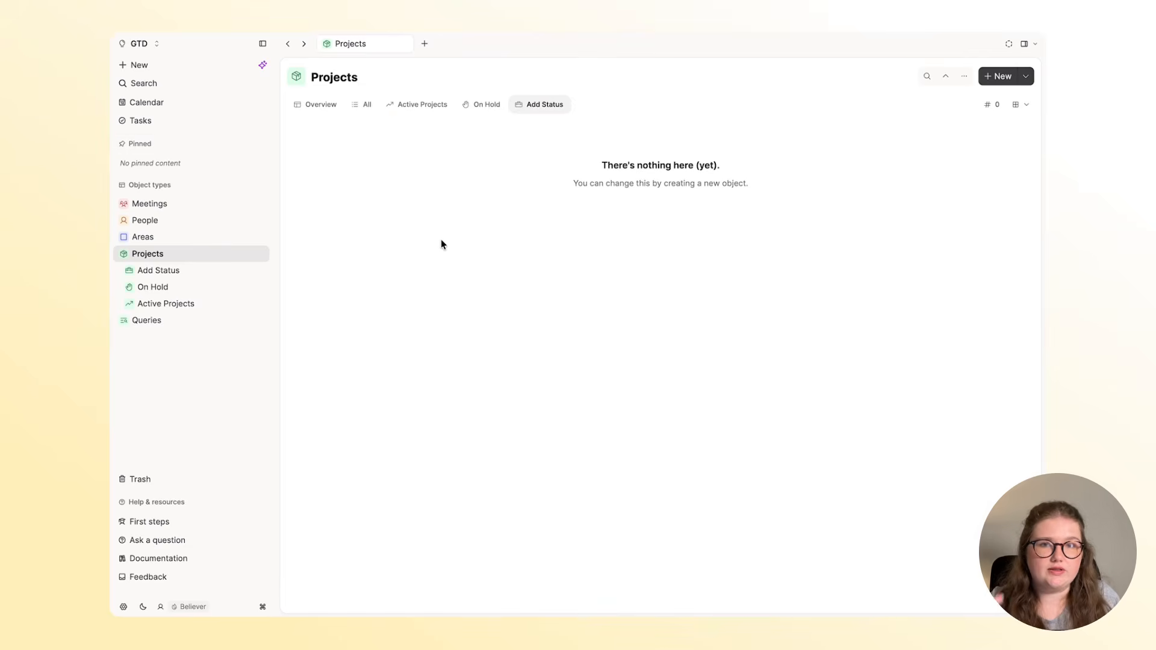
# Step: Look through the Tasks, Projects, Meetings and People pages of the space
pyautogui.click(216, 124)
pyautogui.click(223, 259)
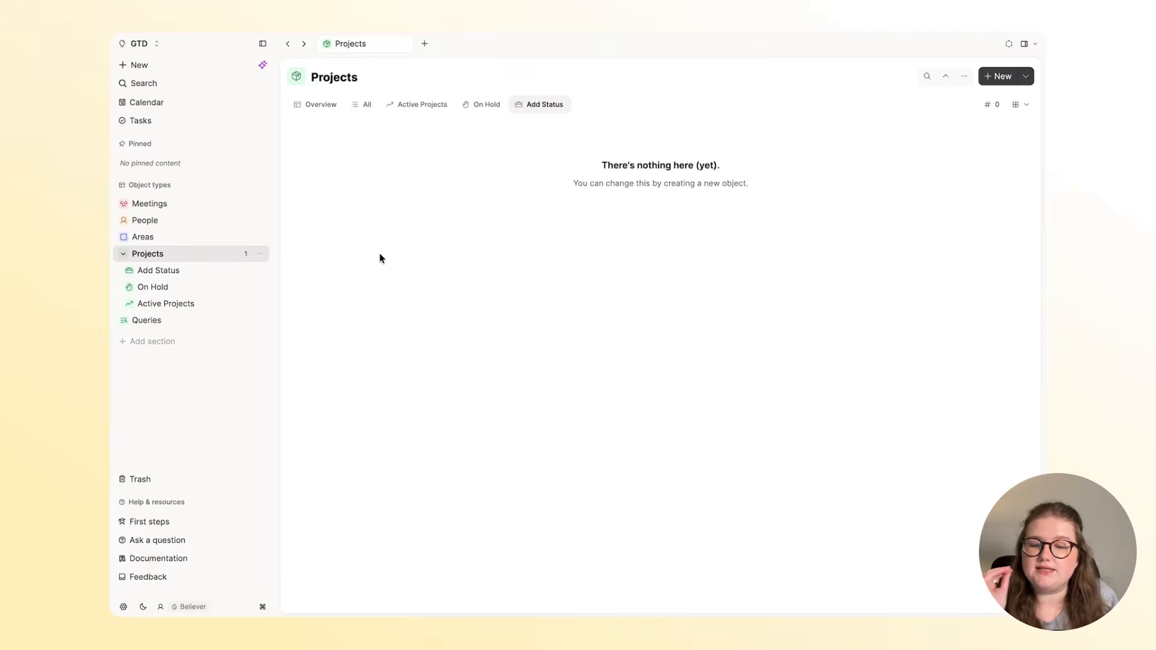
pyautogui.click(187, 208)
pyautogui.click(189, 220)
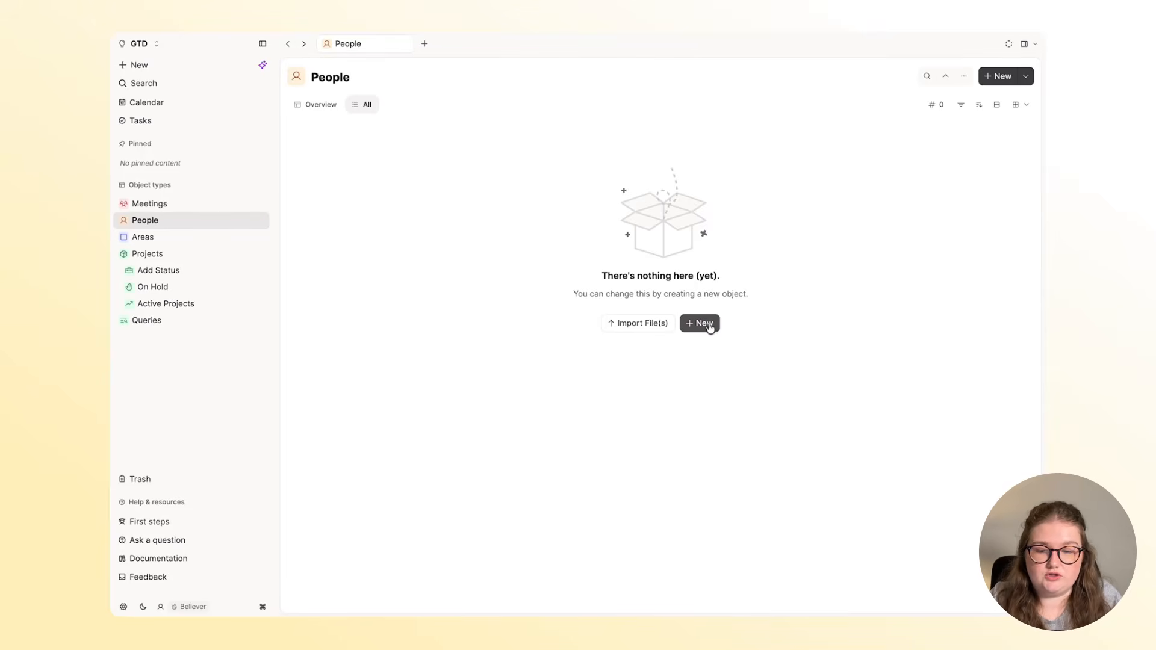
# Step: Capture new tasks in the Tasks inbox, including "Chase bathroom fitter for updated quote", "Water the grass" and "Order new front door"
pyautogui.click(191, 123)
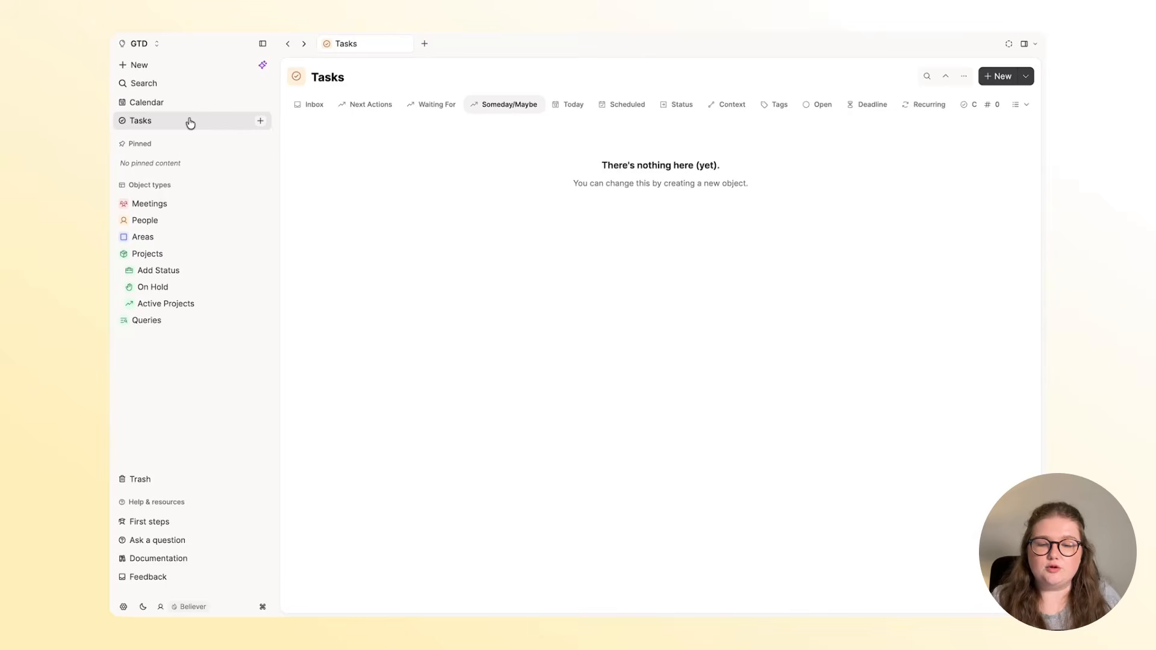
pyautogui.click(313, 105)
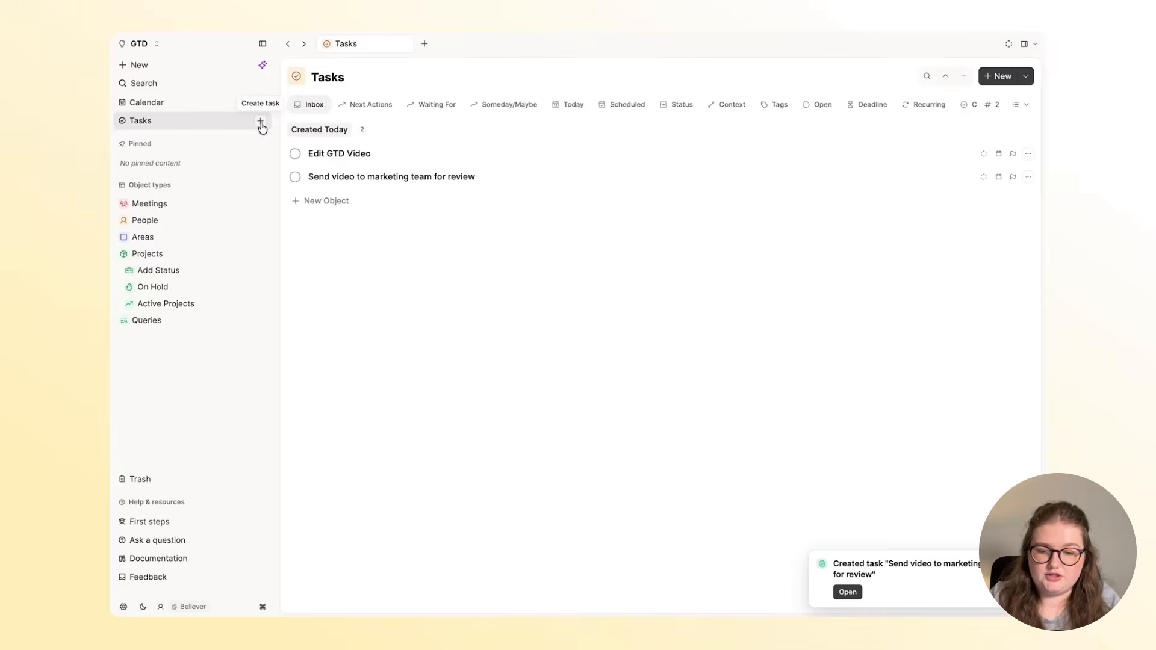
pyautogui.click(261, 122)
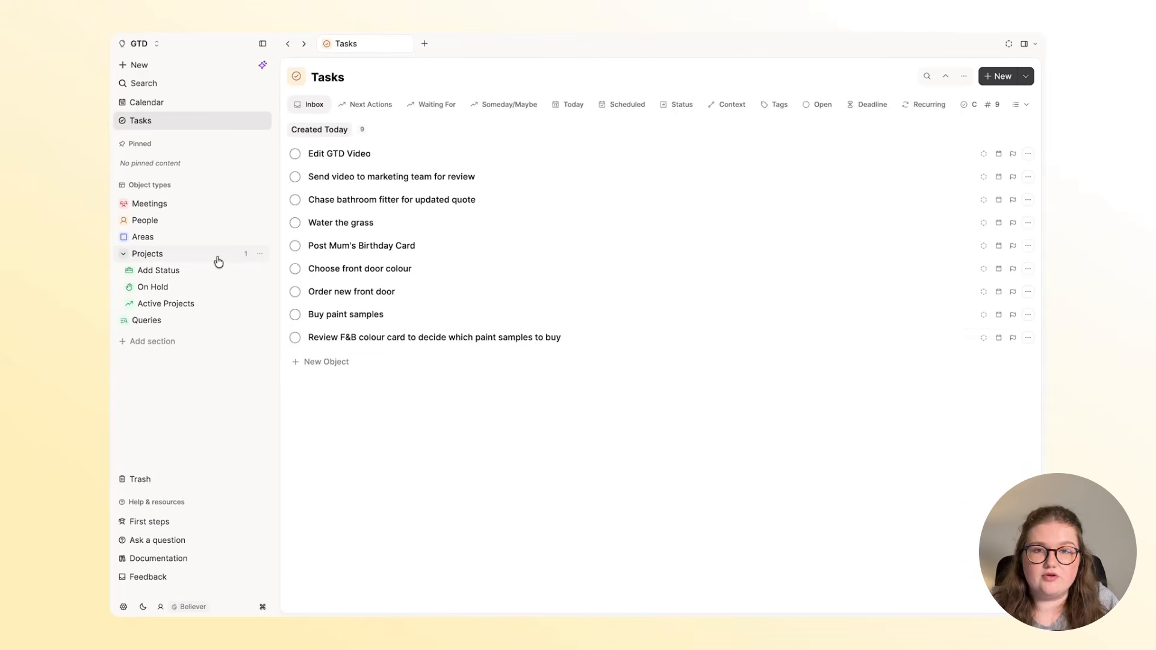
# Step: Search for "video" and open the project "Capacities x GTD Video" side by side with the task "Edit GTD Video", hiding the sidebar
pyautogui.click(178, 84)
pyautogui.write('video')
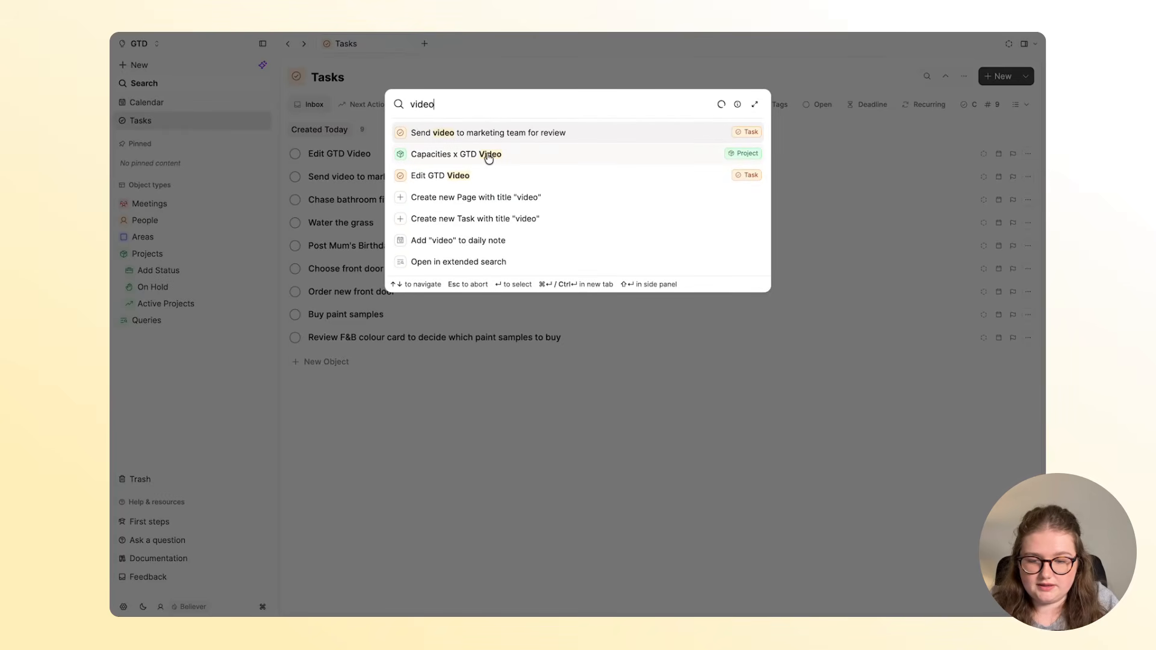
pyautogui.keyDown('shift'); pyautogui.click(489, 156); pyautogui.keyUp('shift')
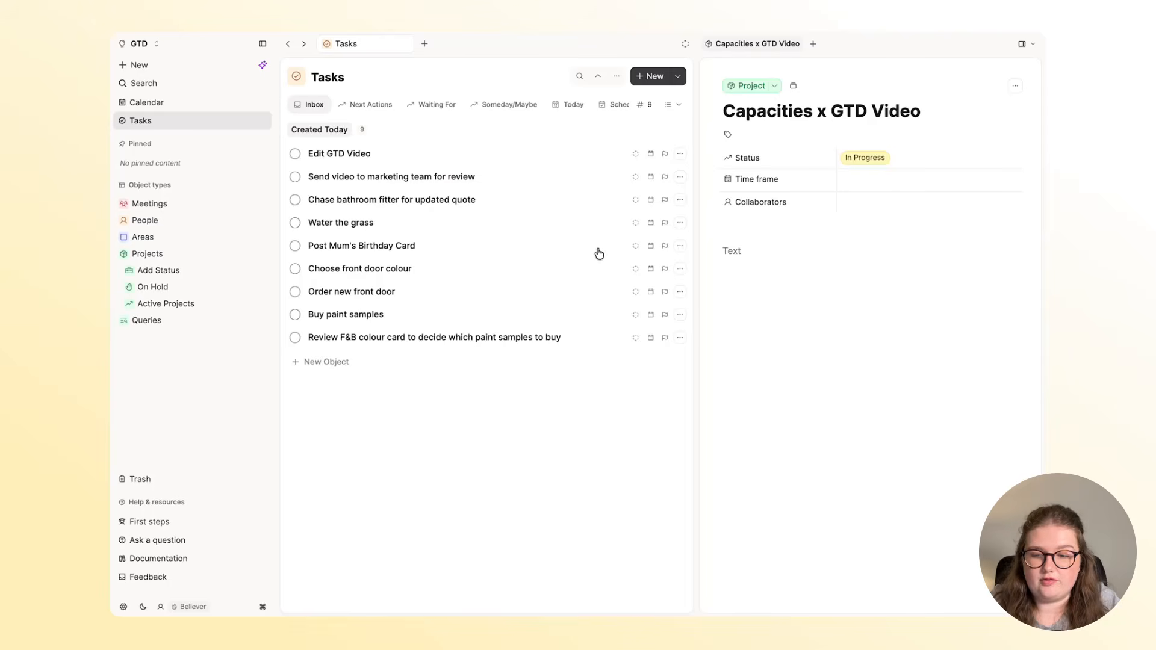
pyautogui.click(262, 46)
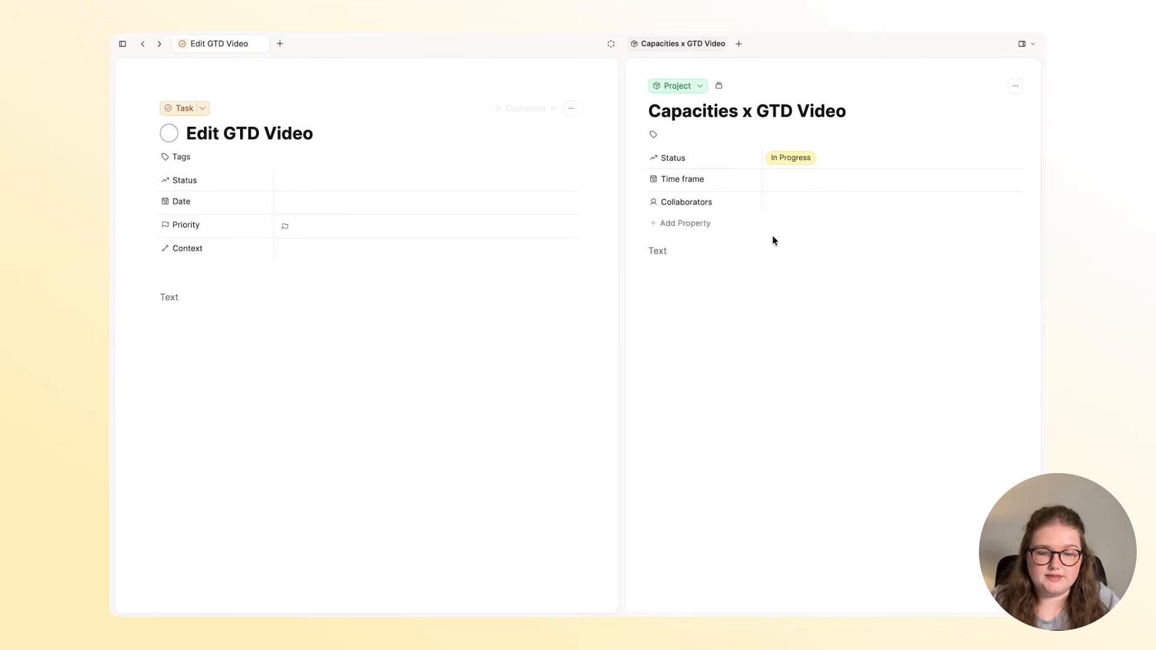
pyautogui.click(757, 282)
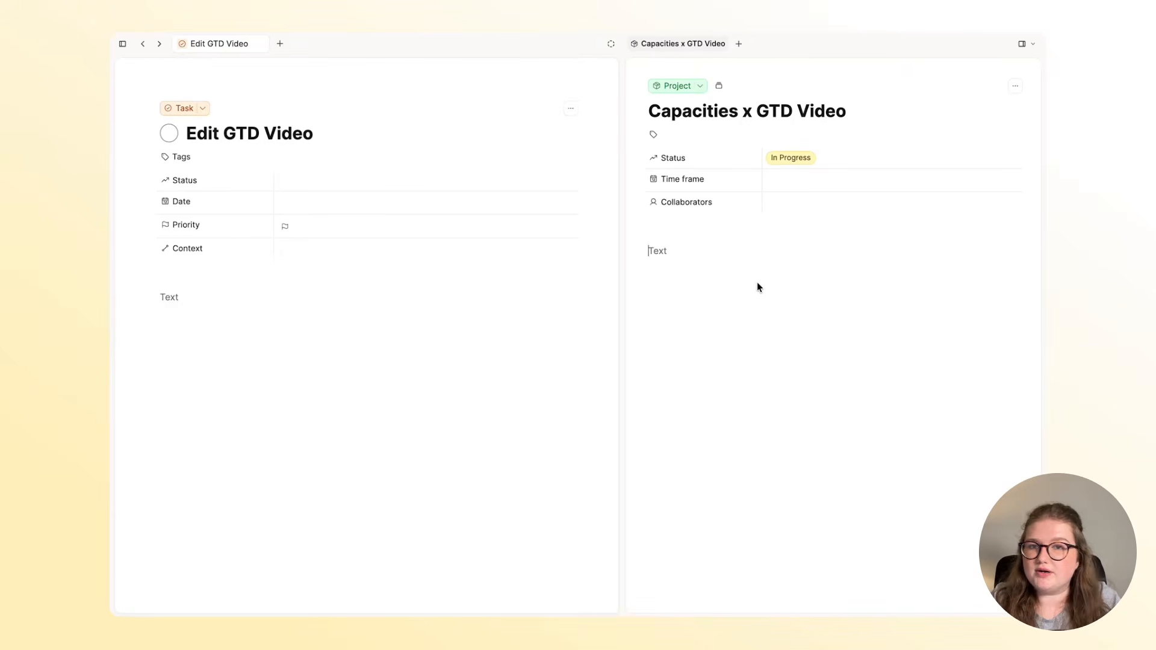
# Step: Set the context of the task "Edit GTD Video" to the project "Capacities x GTD Video" and check the project's task list
pyautogui.moveTo(291, 258)
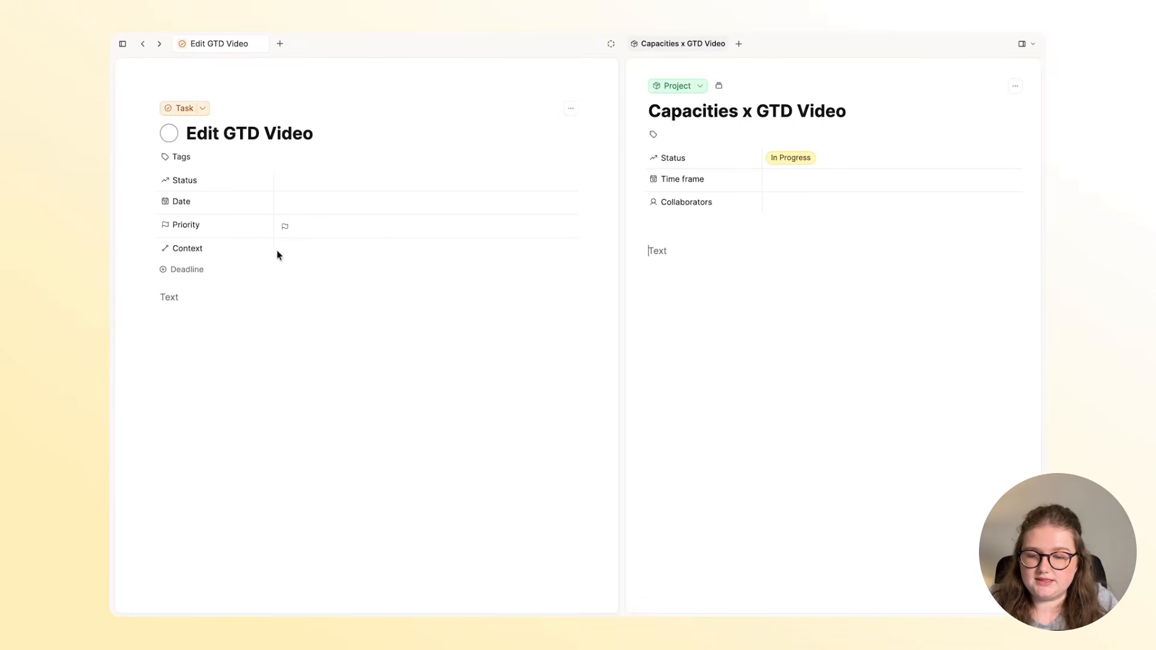
pyautogui.click(307, 254)
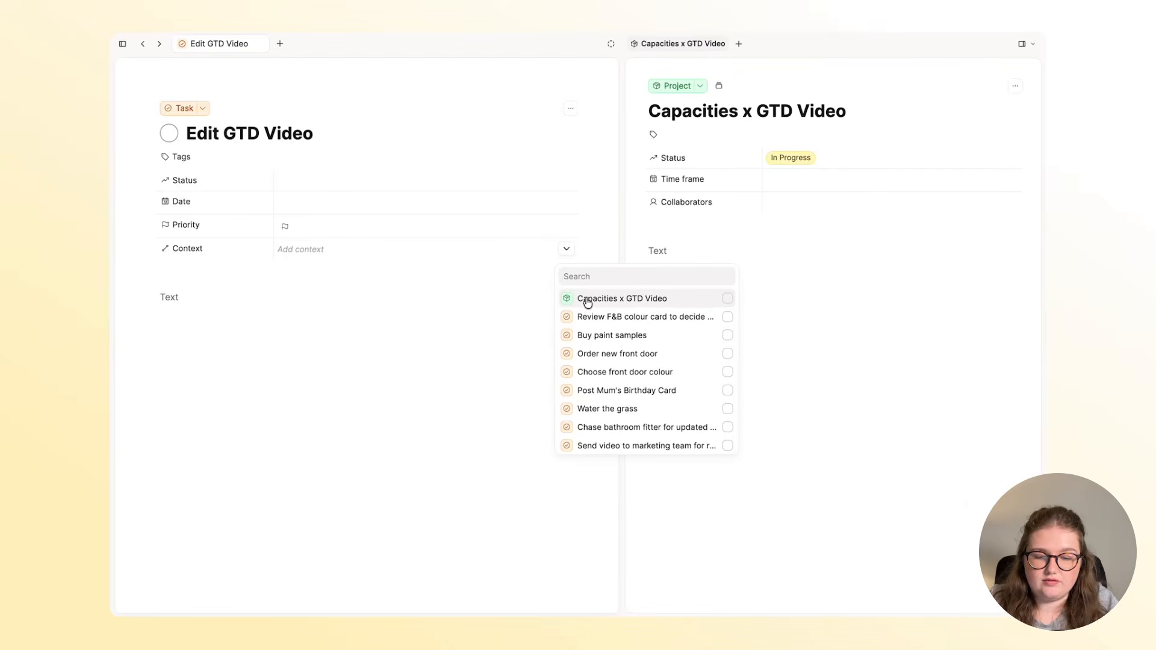
pyautogui.click(628, 301)
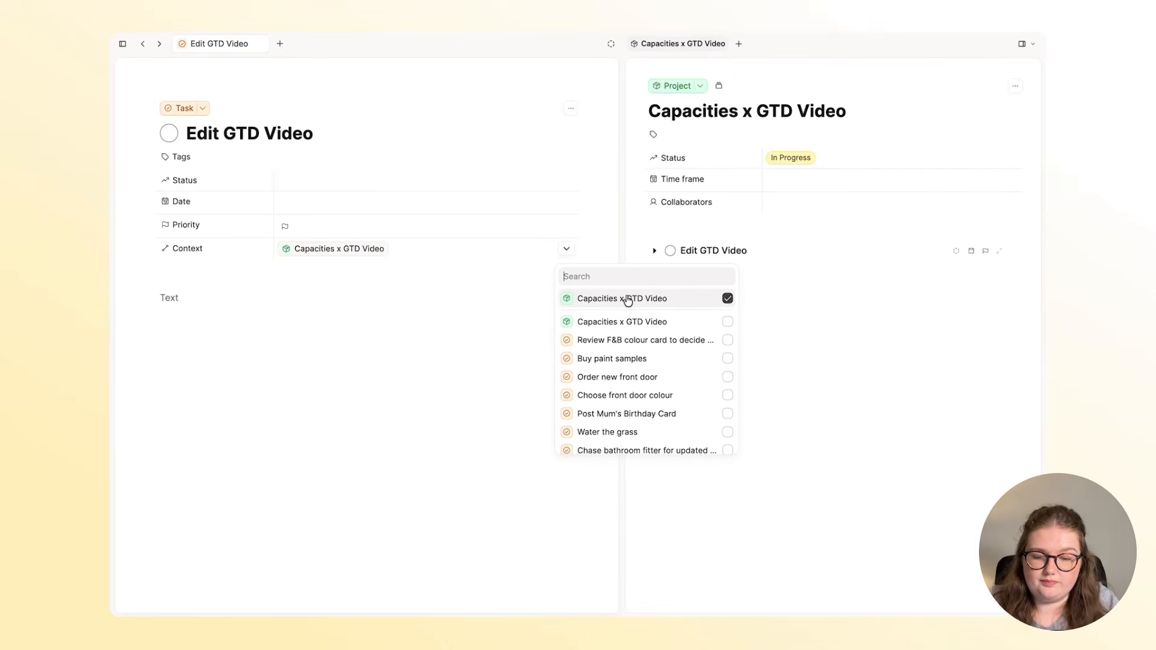
pyautogui.click(725, 467)
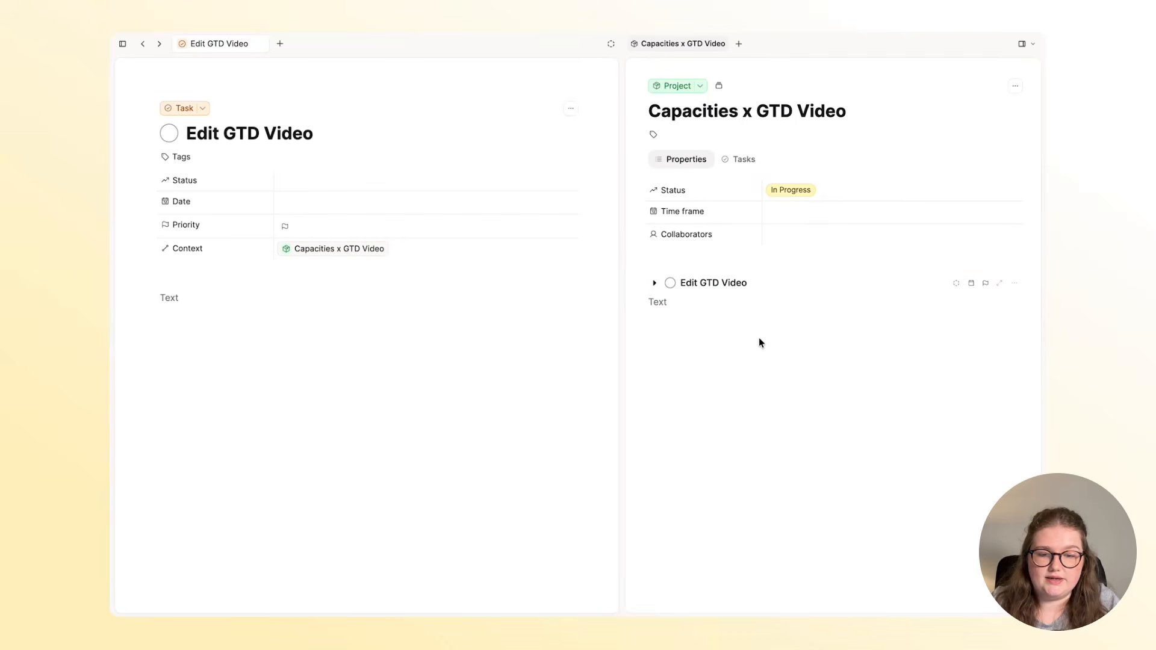
pyautogui.click(747, 164)
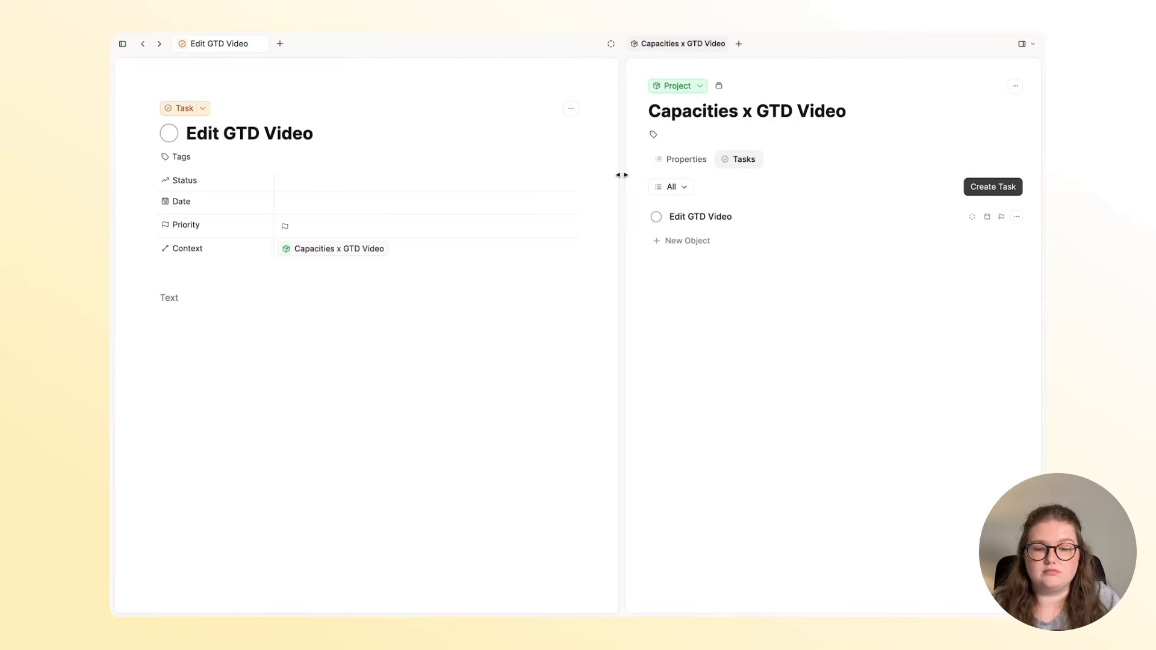
pyautogui.click(657, 160)
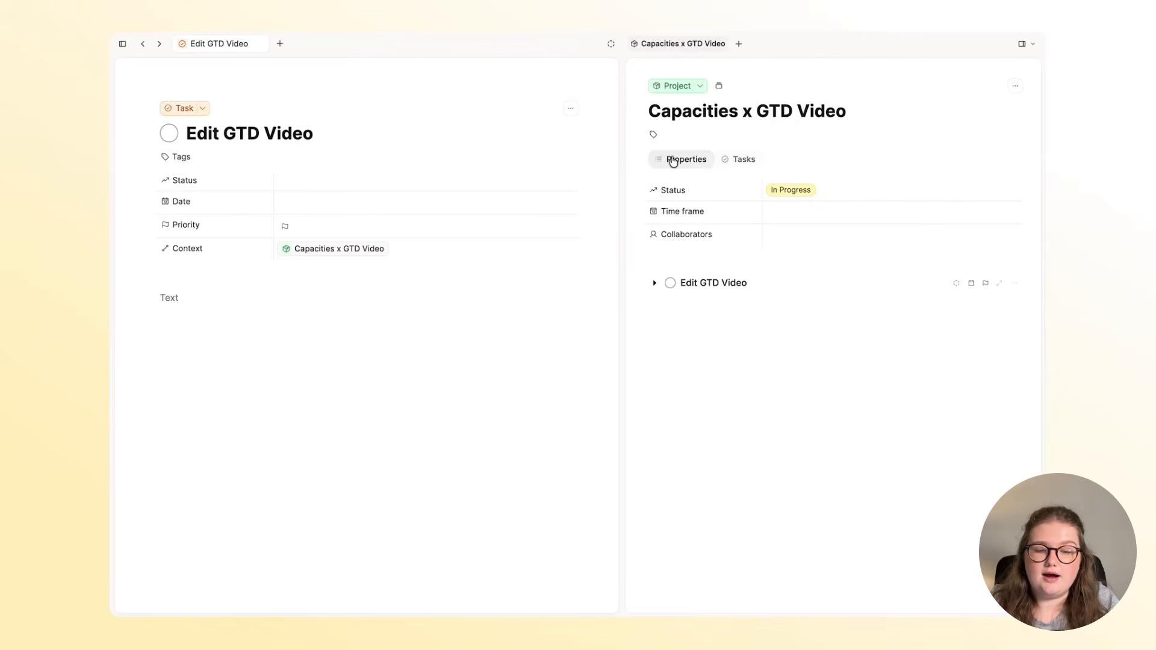
# Step: Fill the project's notes with talking points and add a task titled "Add book links to description" at the end
pyautogui.click(727, 339)
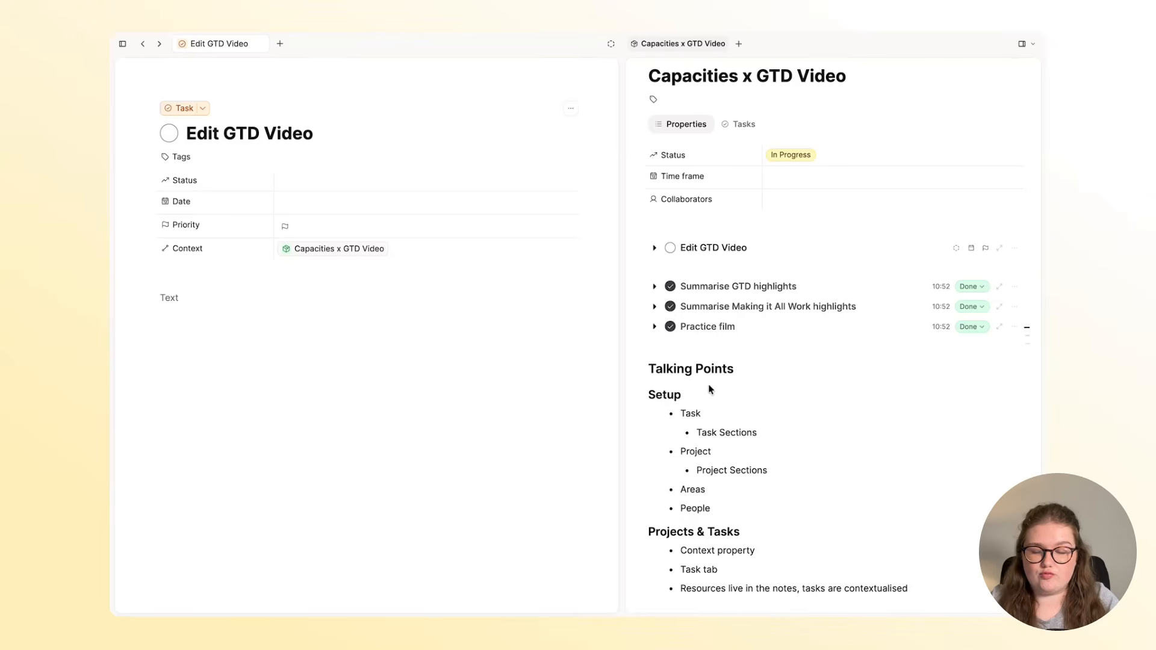
pyautogui.scroll(-3, 765, 422)
pyautogui.press('Return')
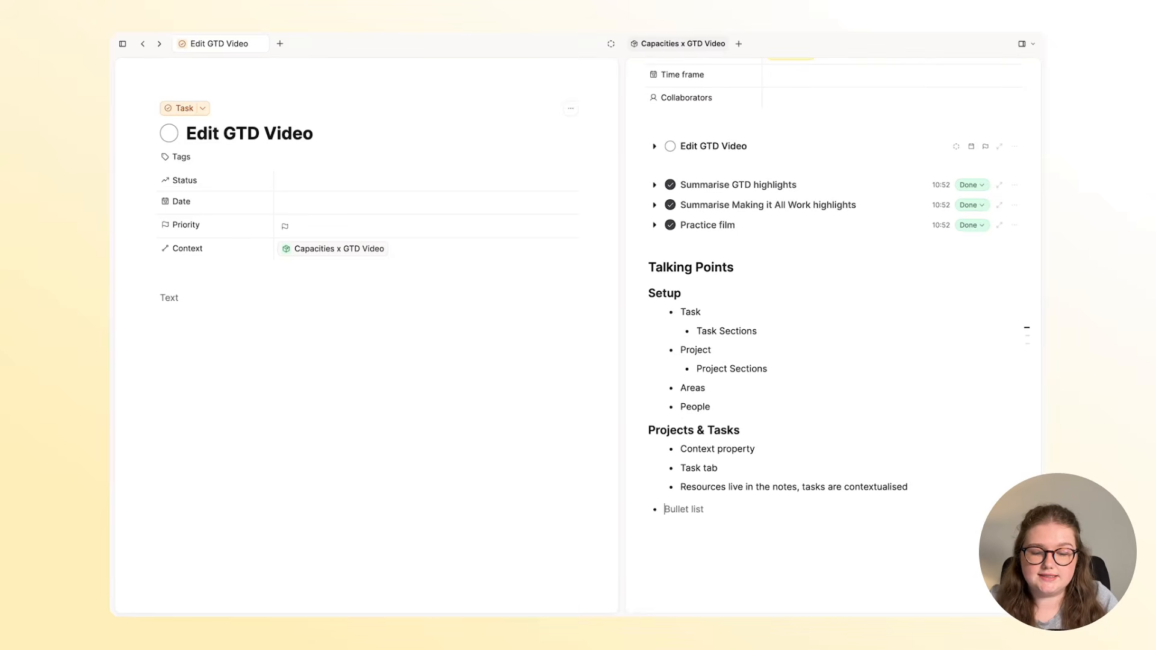
pyautogui.press('Return')
pyautogui.write('()')
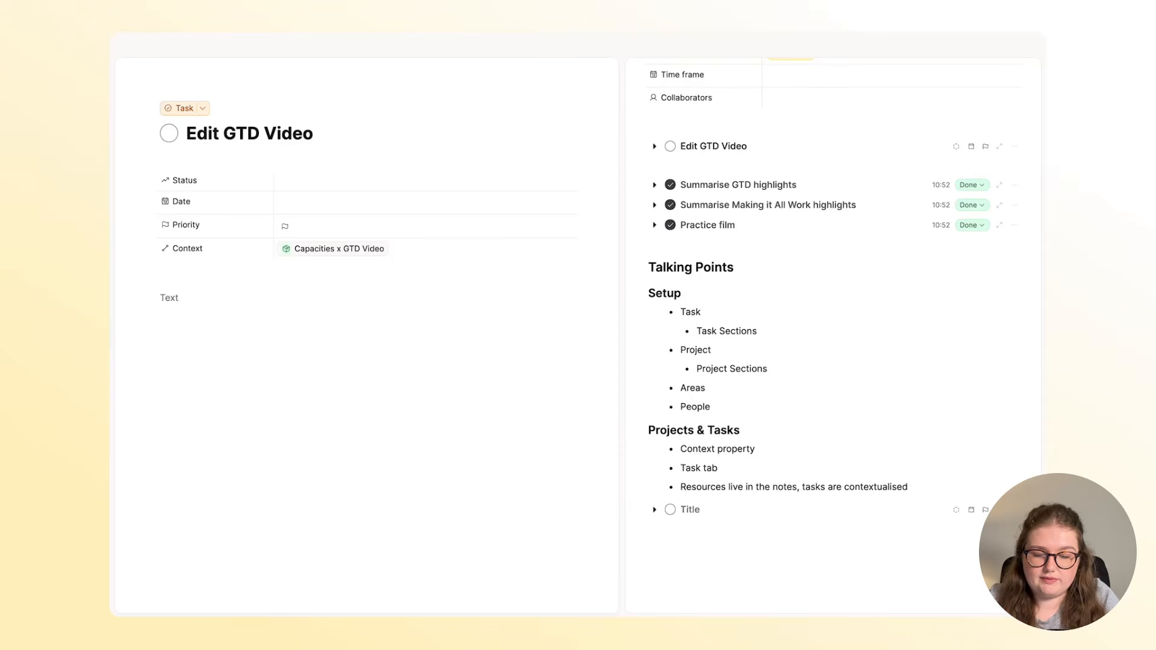
pyautogui.write(' Add book links to description')
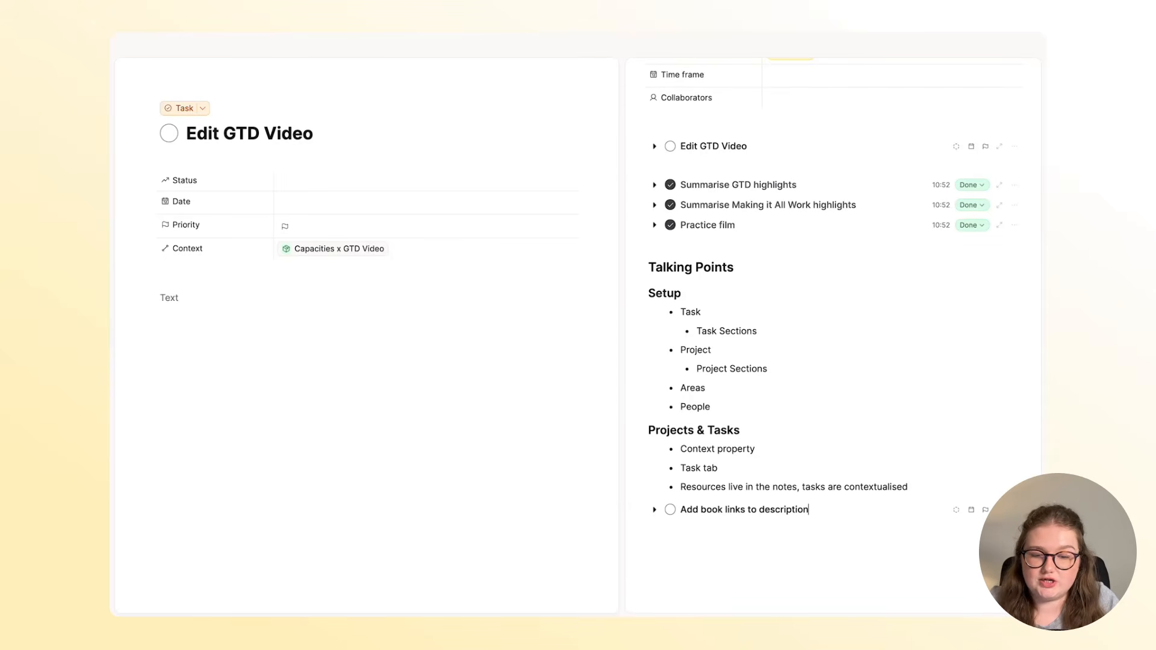
# Step: Open the task list of the project "Capacities x GTD Video" and filter it to open tasks
pyautogui.scroll(3, 832, 408)
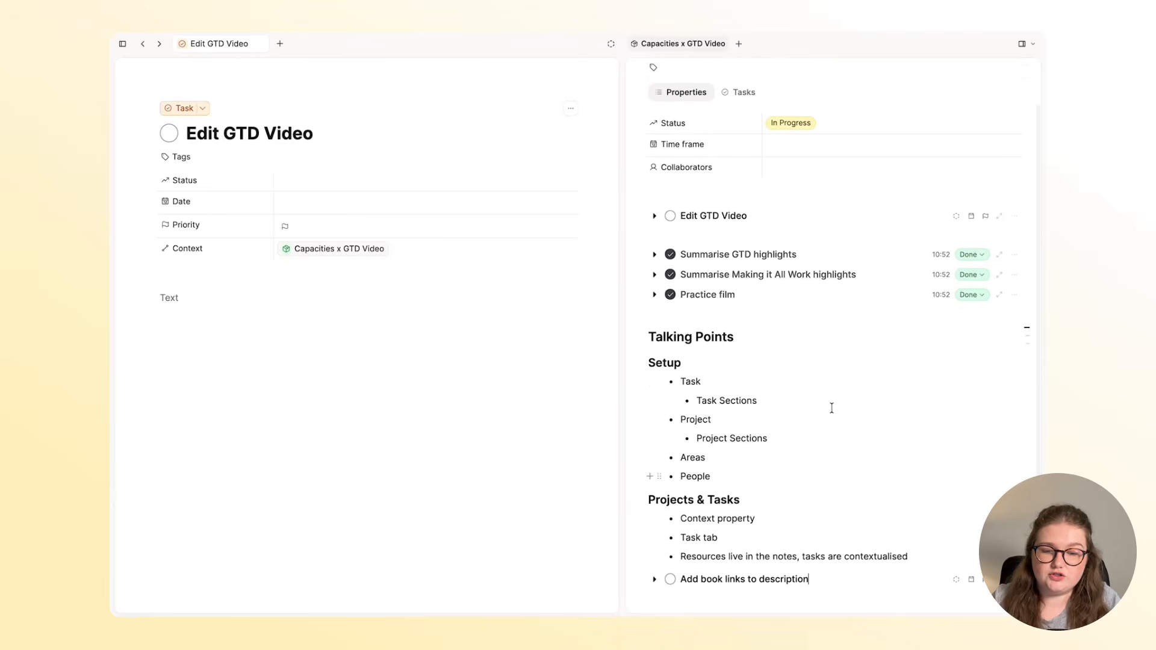
pyautogui.scroll(-1, 832, 408)
pyautogui.scroll(1, 832, 408)
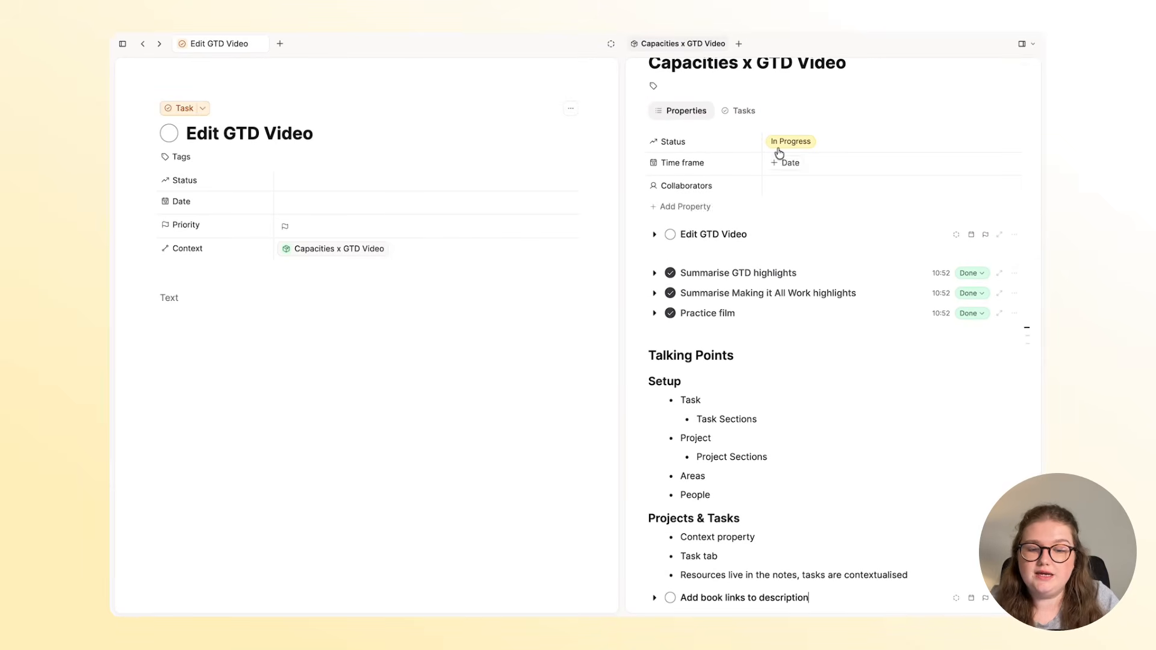
pyautogui.click(745, 111)
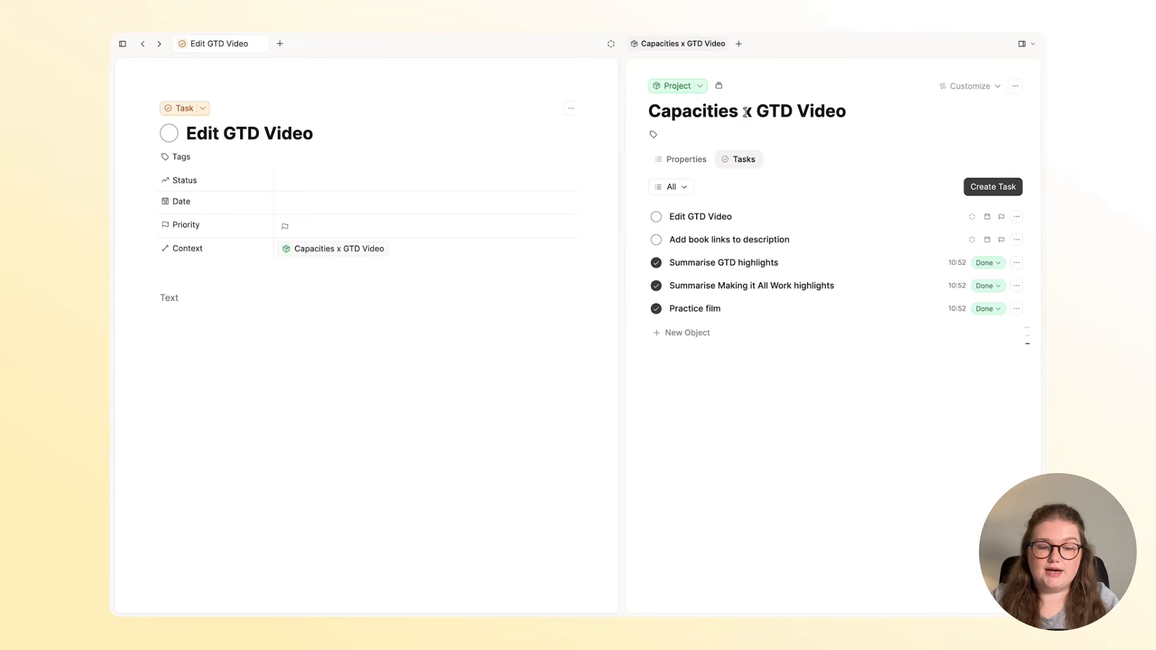
pyautogui.click(678, 187)
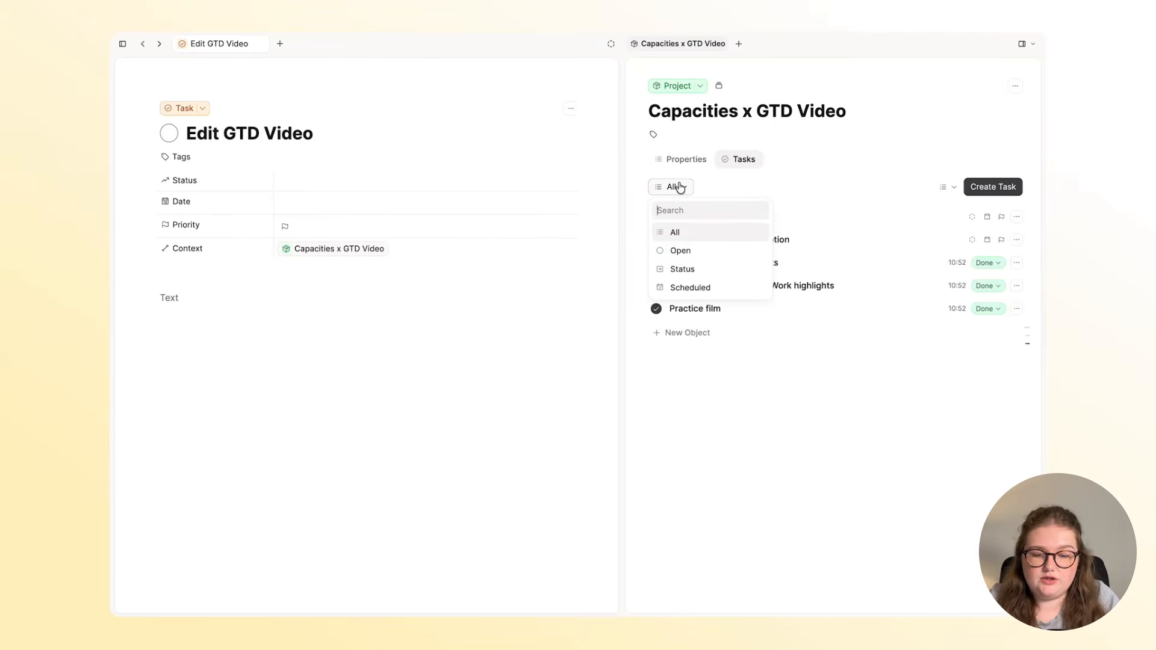
pyautogui.click(710, 251)
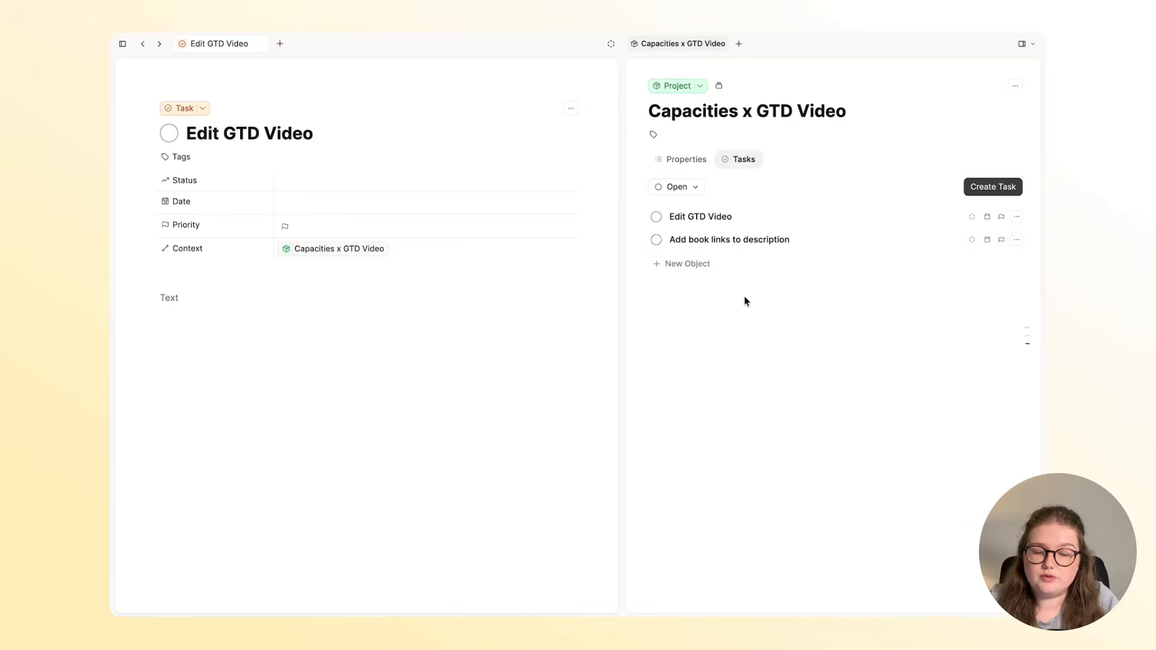
# Step: Link the existing task "Send video to marketing team for review" below "Edit GTD Video" in the project's notes and check the project's task list
pyautogui.click(679, 166)
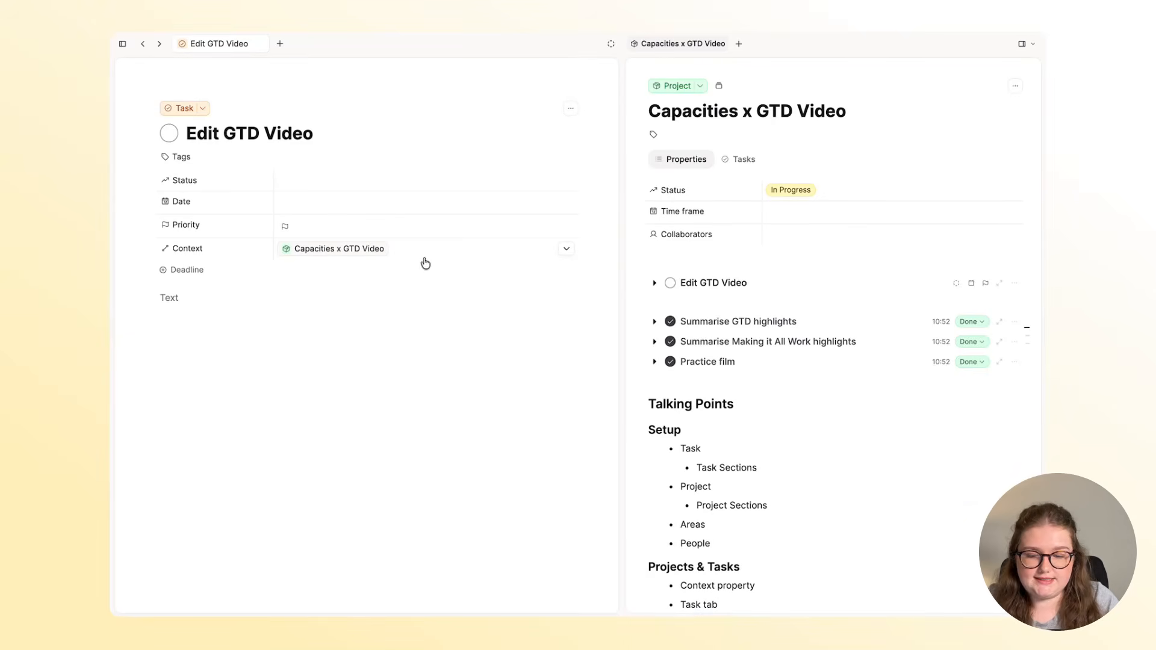
pyautogui.click(676, 302)
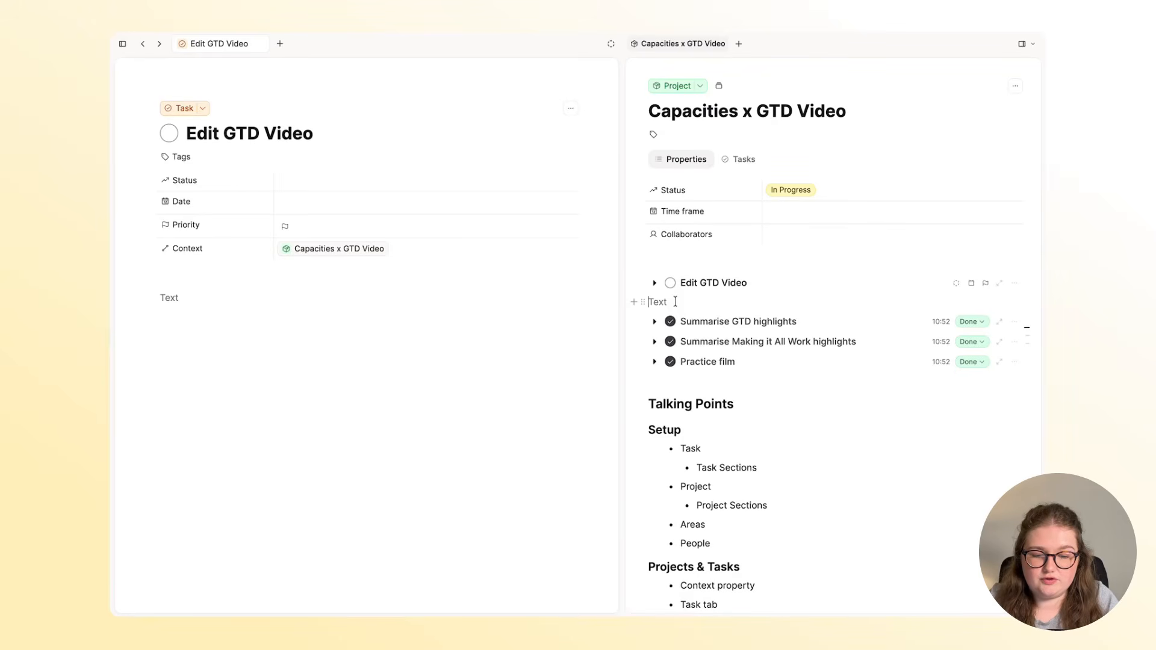
pyautogui.write('@')
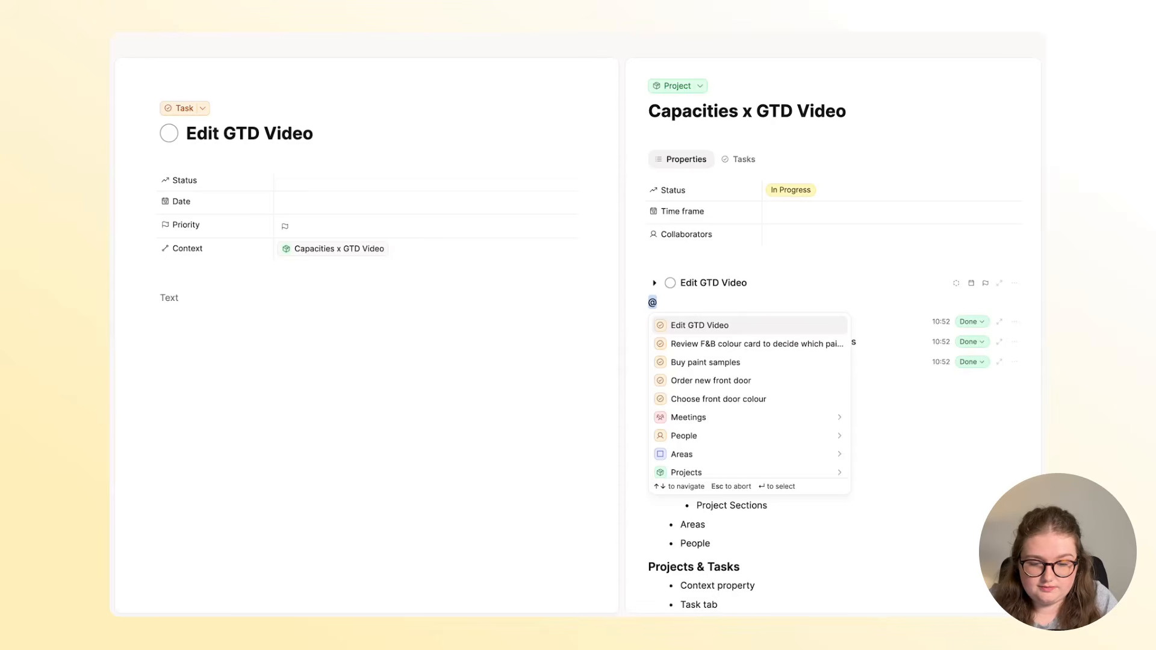
pyautogui.write('review')
pyautogui.press('Down')
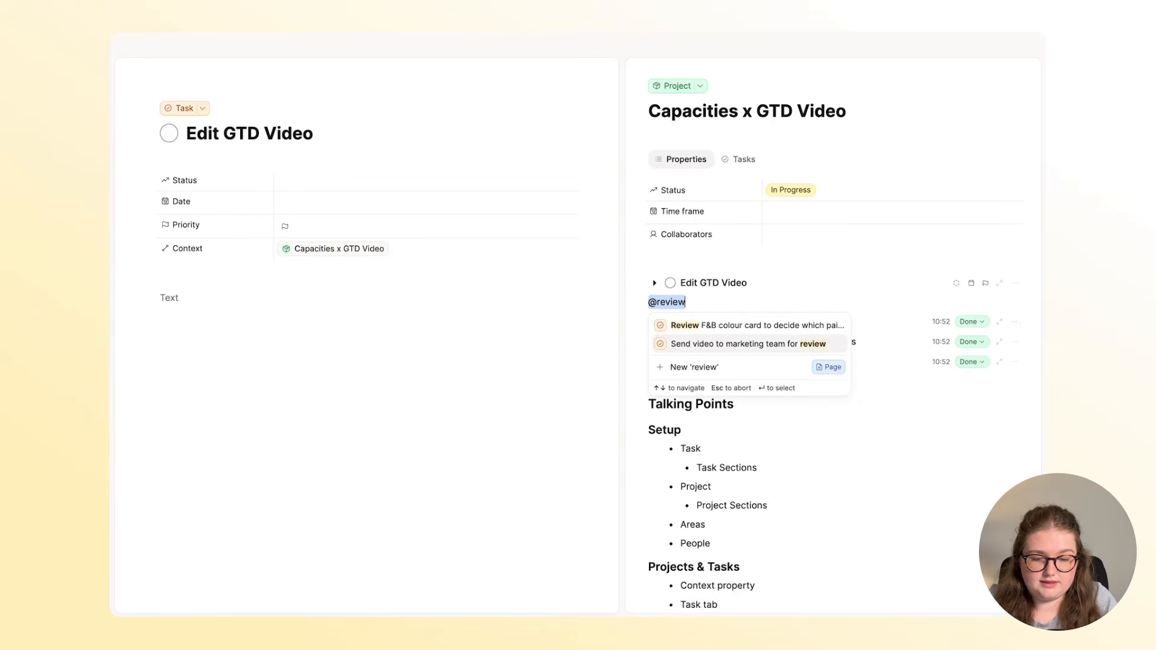
pyautogui.press('Return')
pyautogui.click(755, 163)
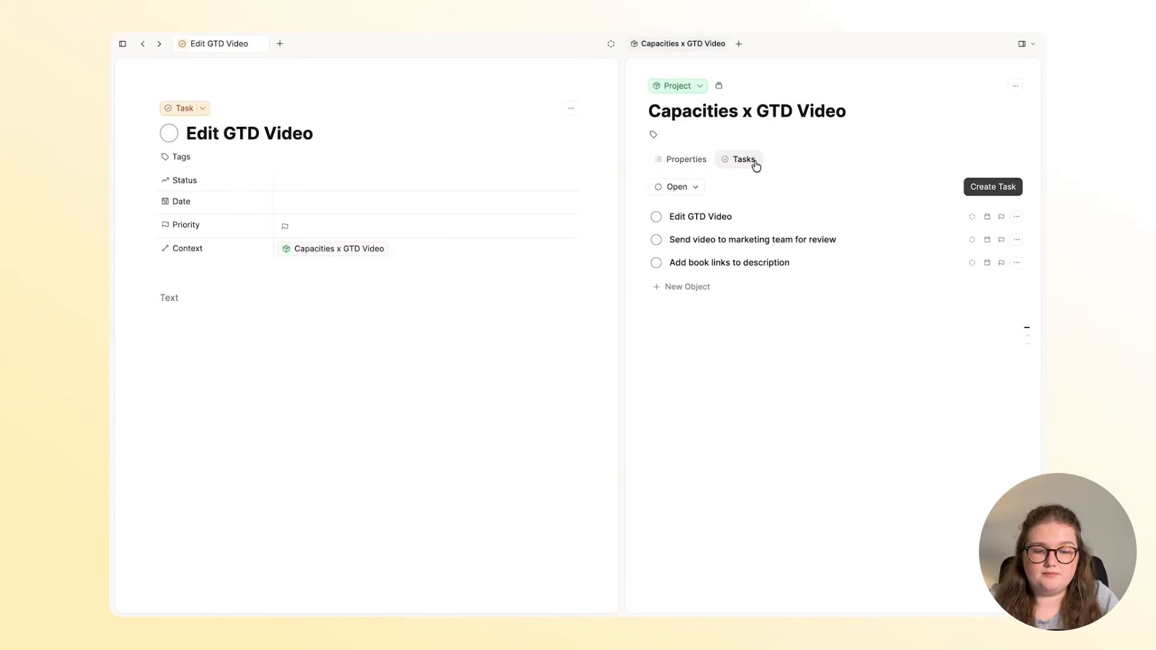
pyautogui.click(691, 161)
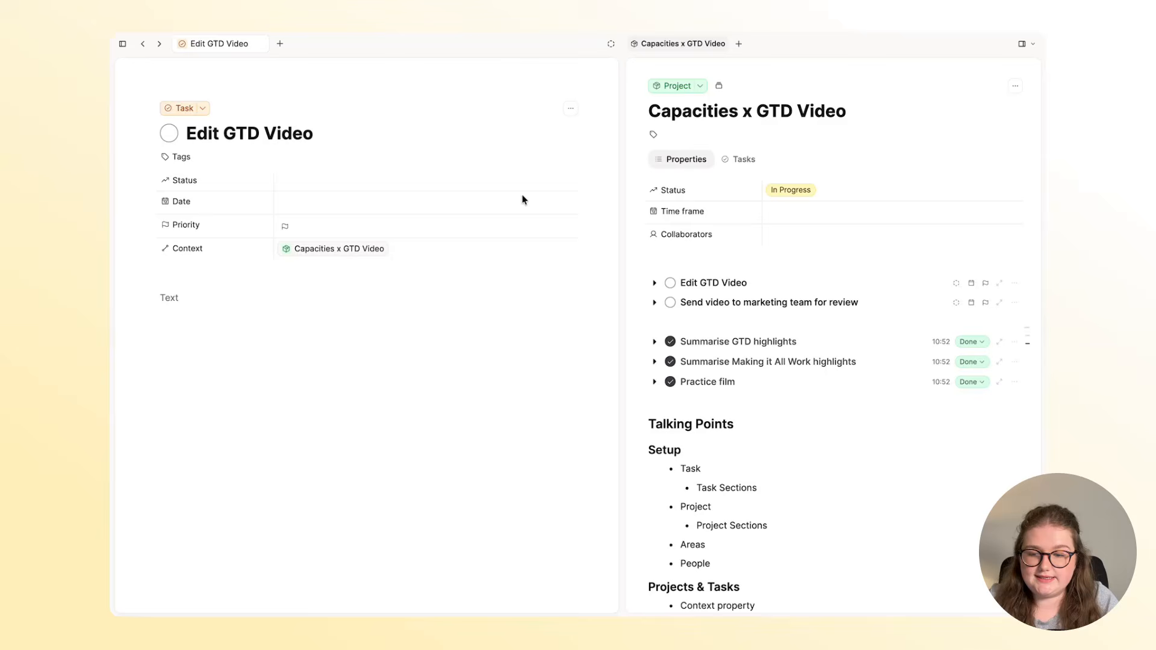
# Step: Open the task "Send video to marketing team for review" from the inbox, check its context and return to the task list
pyautogui.click(175, 112)
pyautogui.click(225, 178)
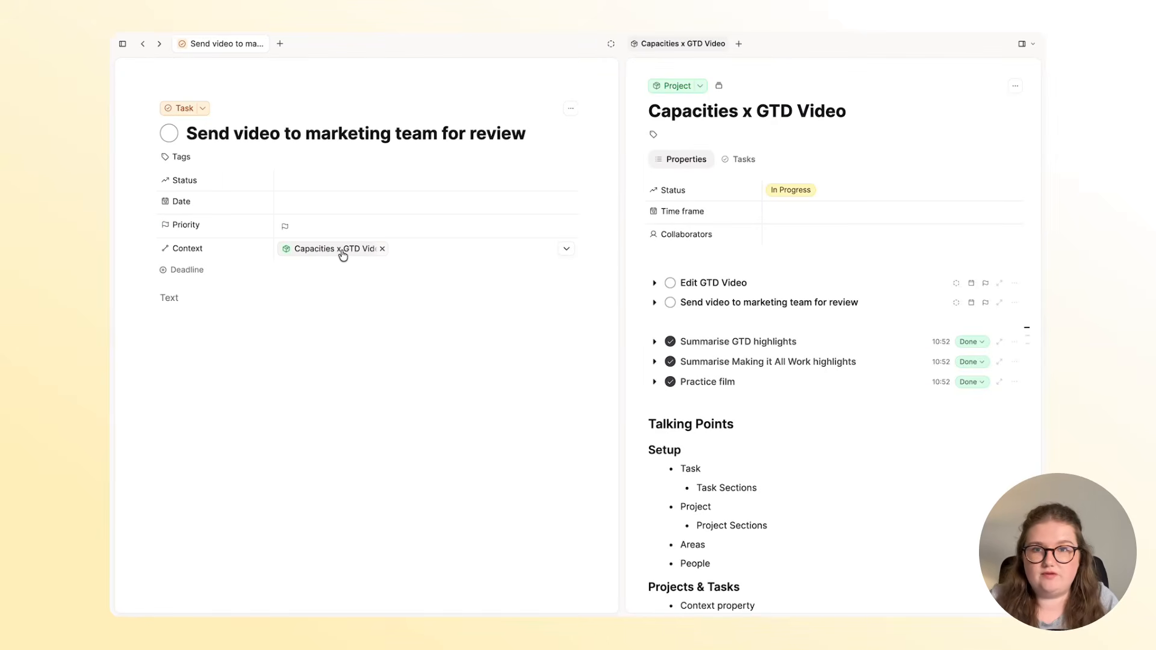
pyautogui.click(142, 44)
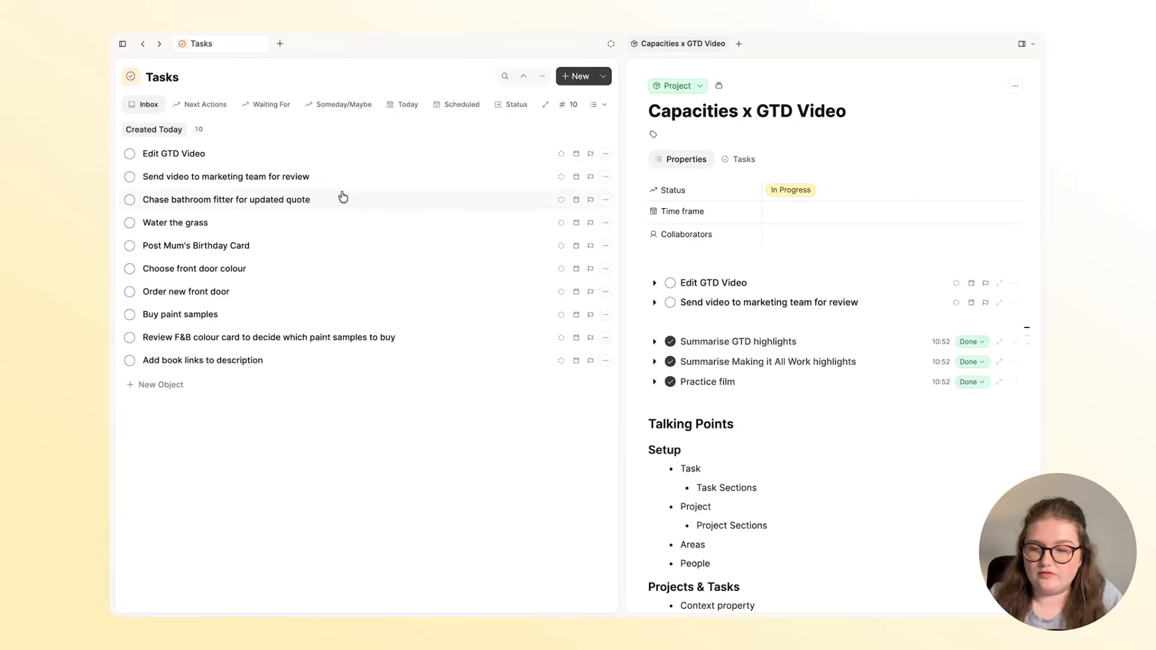
# Step: Create a project titled "Home Renovation" and link "Chase bathroom fitter for updated quote" and the front door and paint tasks in its notes
pyautogui.click(122, 44)
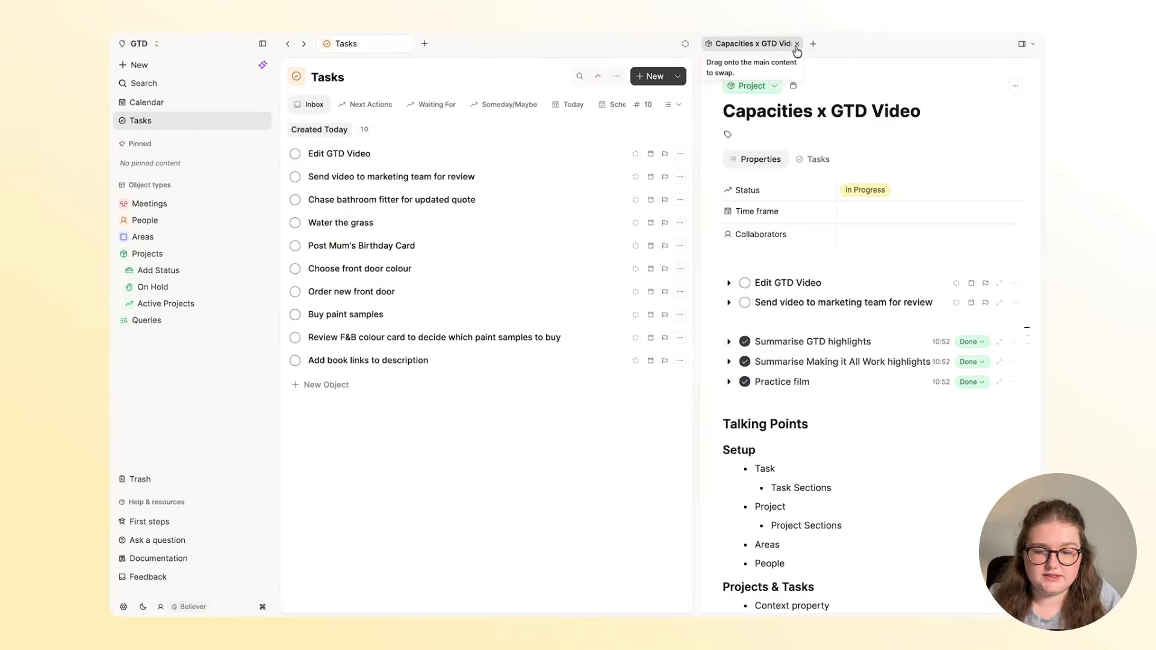
pyautogui.click(798, 43)
pyautogui.click(152, 67)
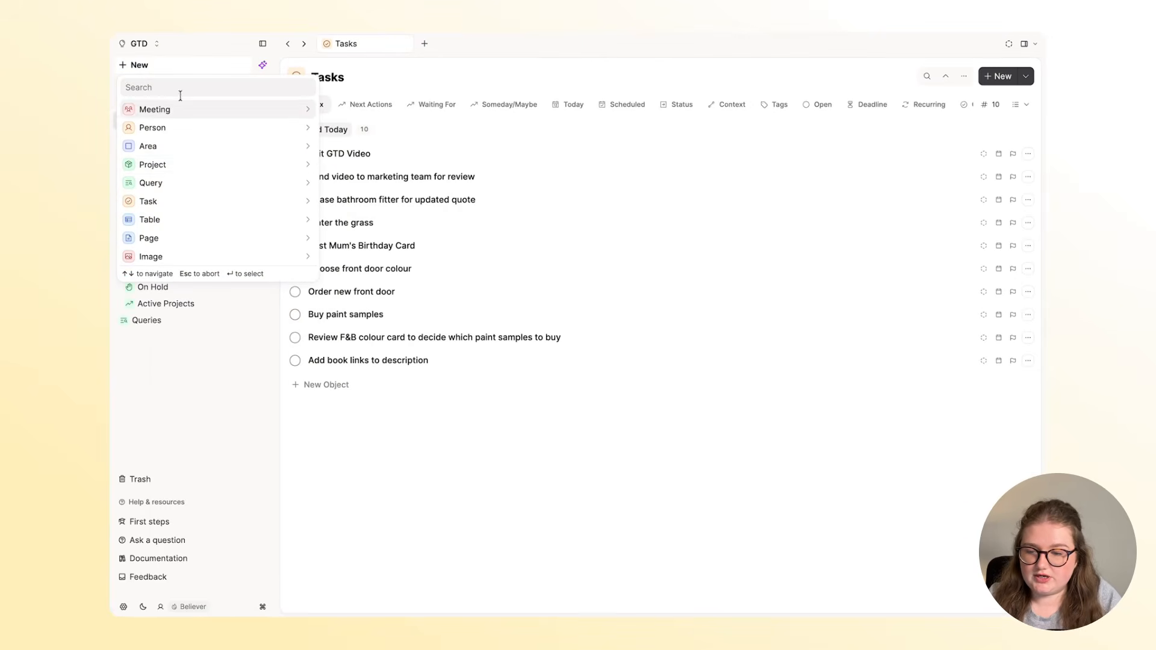
pyautogui.click(193, 165)
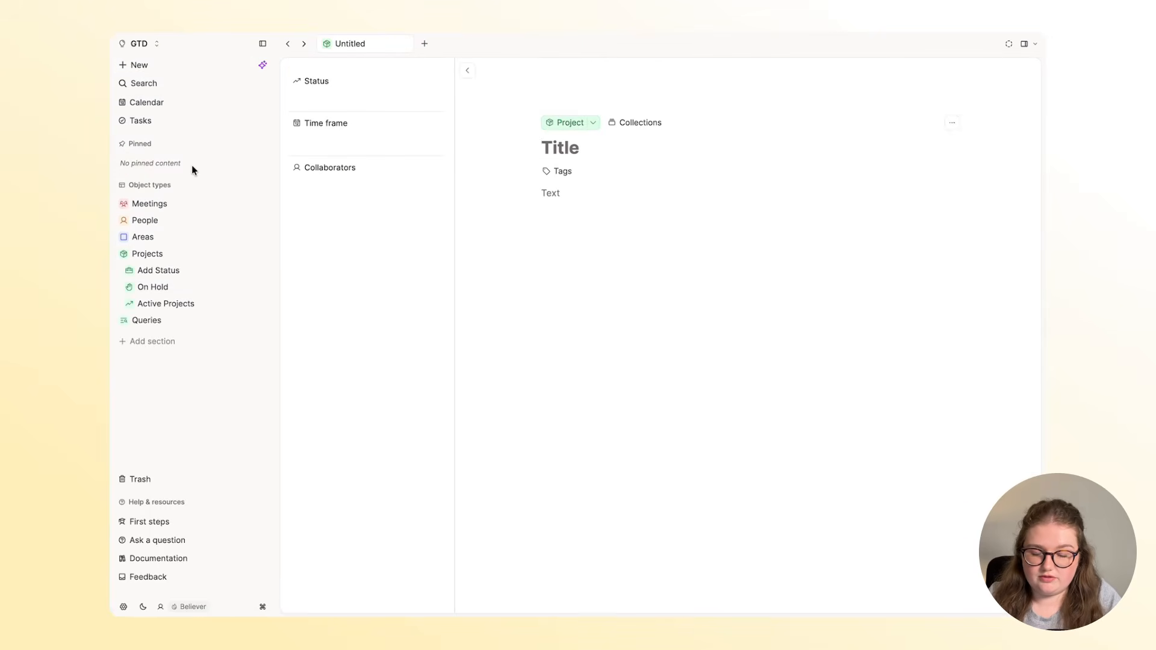
pyautogui.write('Home RE')
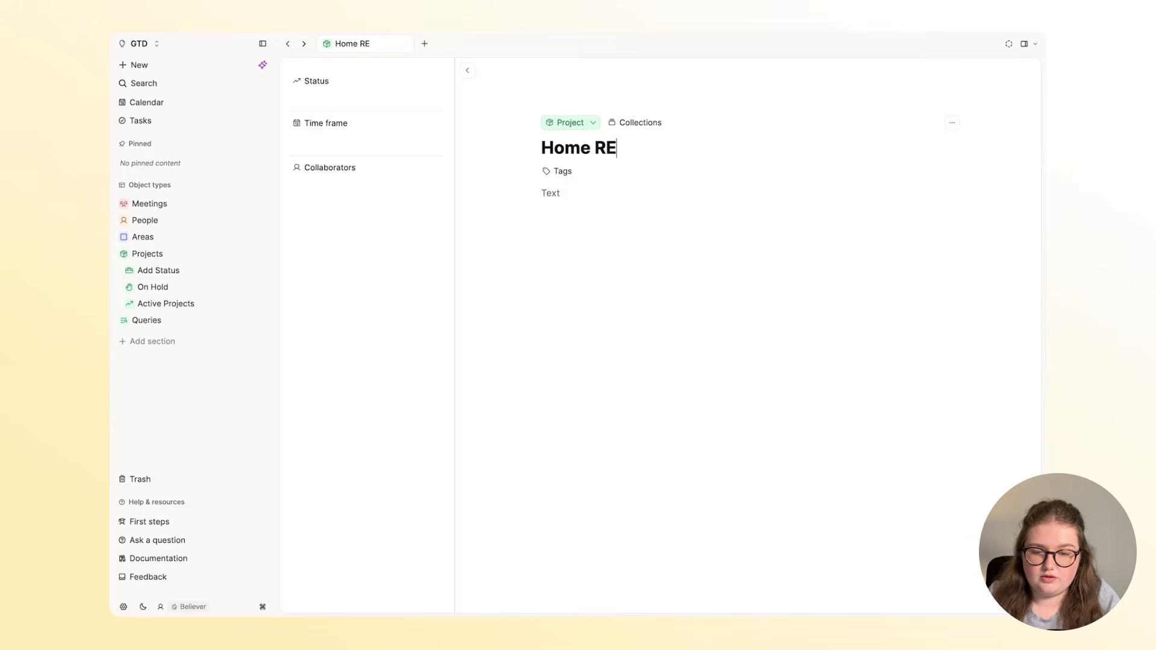
pyautogui.press('BackSpace')
pyautogui.write('enovation')
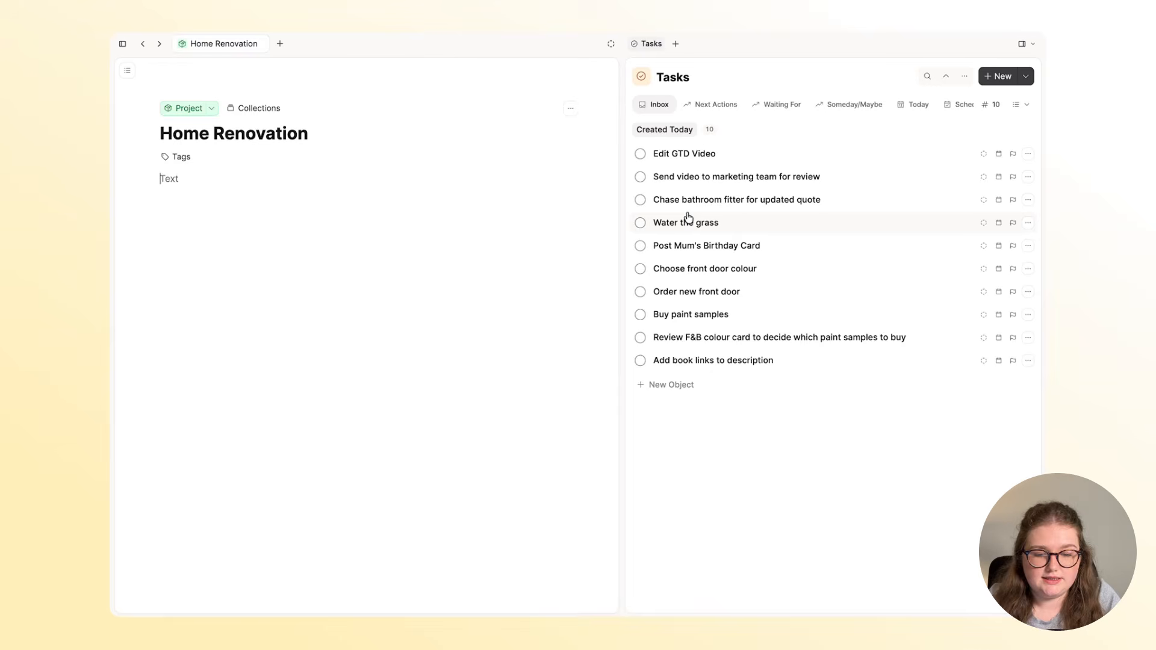
pyautogui.write('@chase')
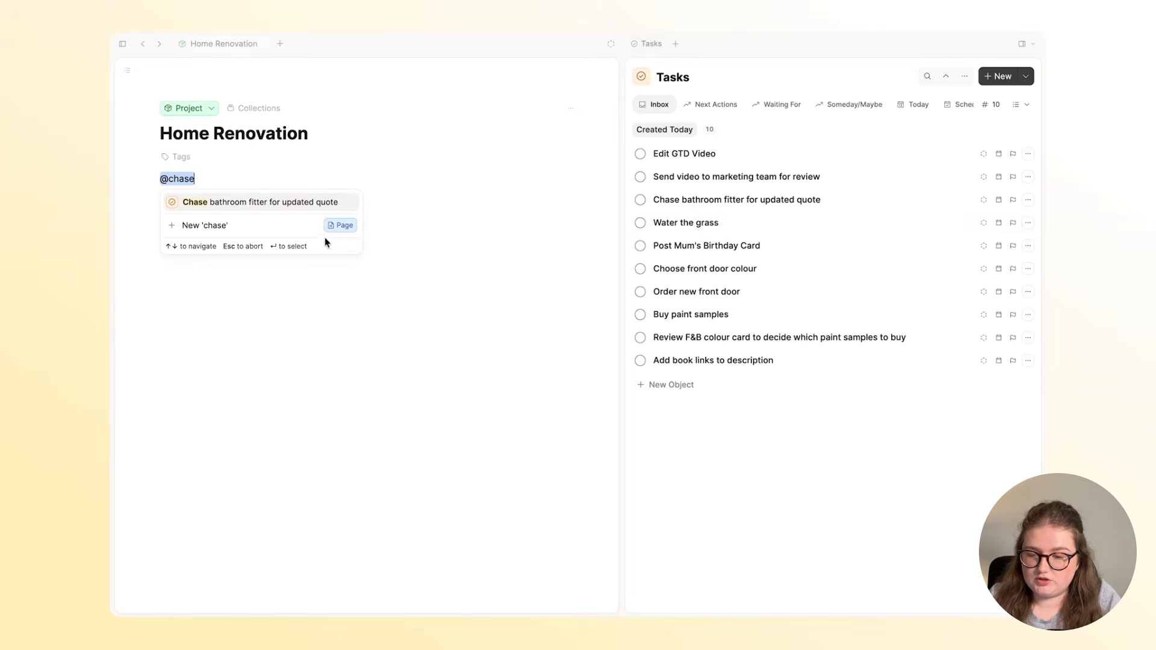
pyautogui.click(263, 202)
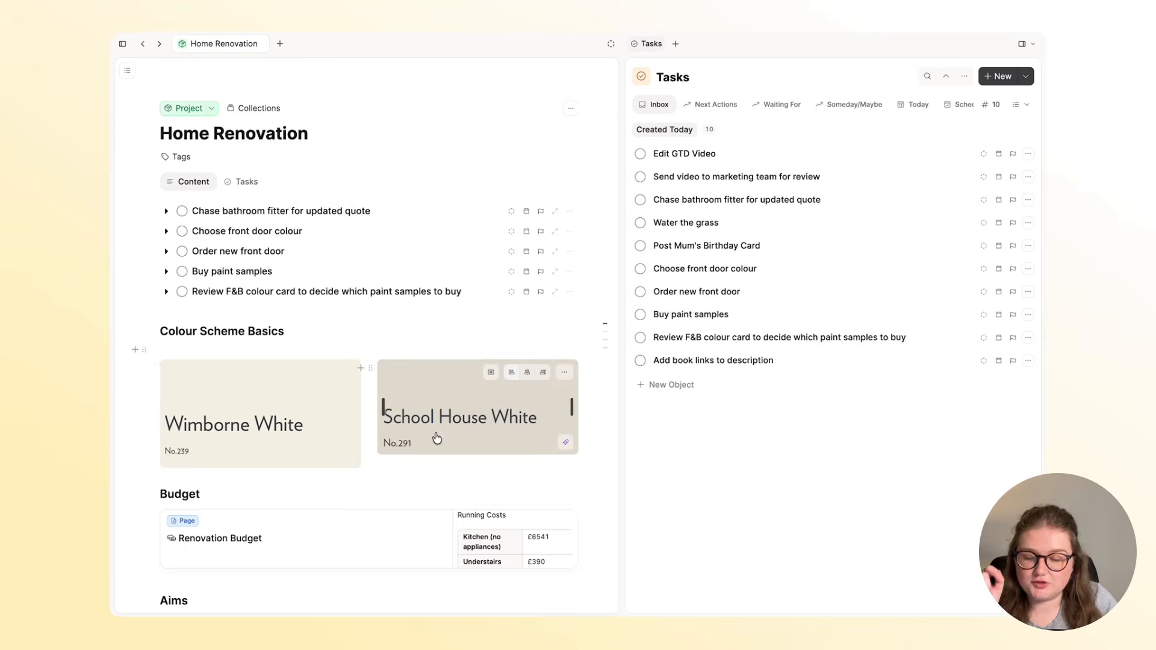
# Step: Look through the Home Renovation project's linked tasks and its colour scheme, budget, aims and kitchen notes
pyautogui.scroll(-5, 434, 434)
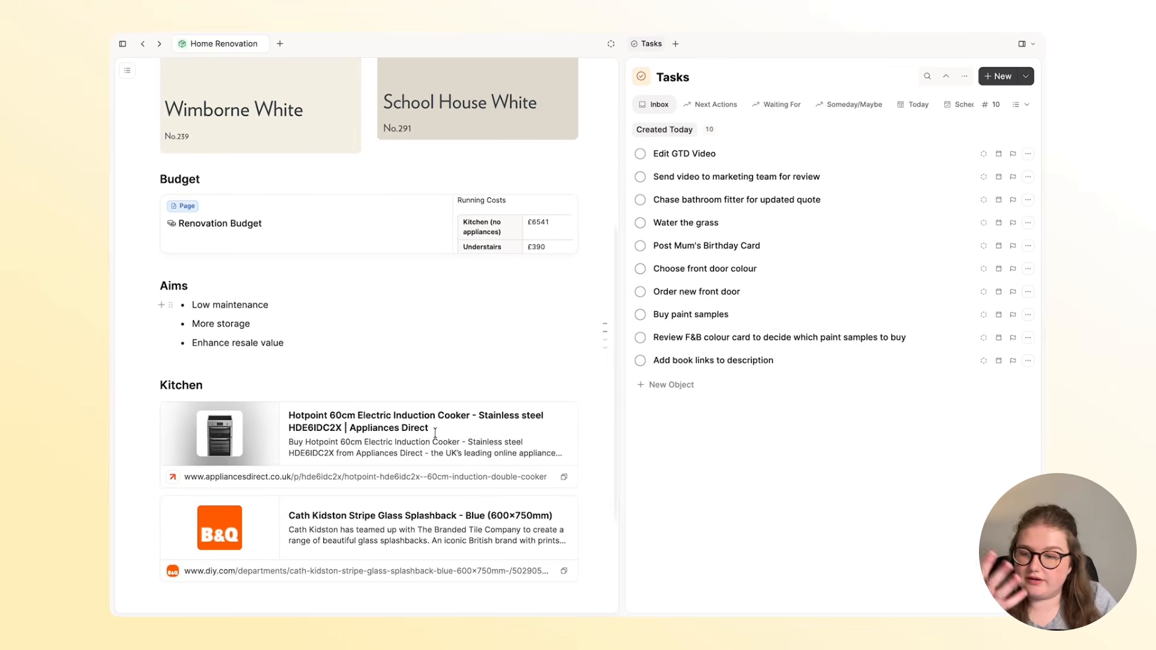
pyautogui.scroll(3, 438, 438)
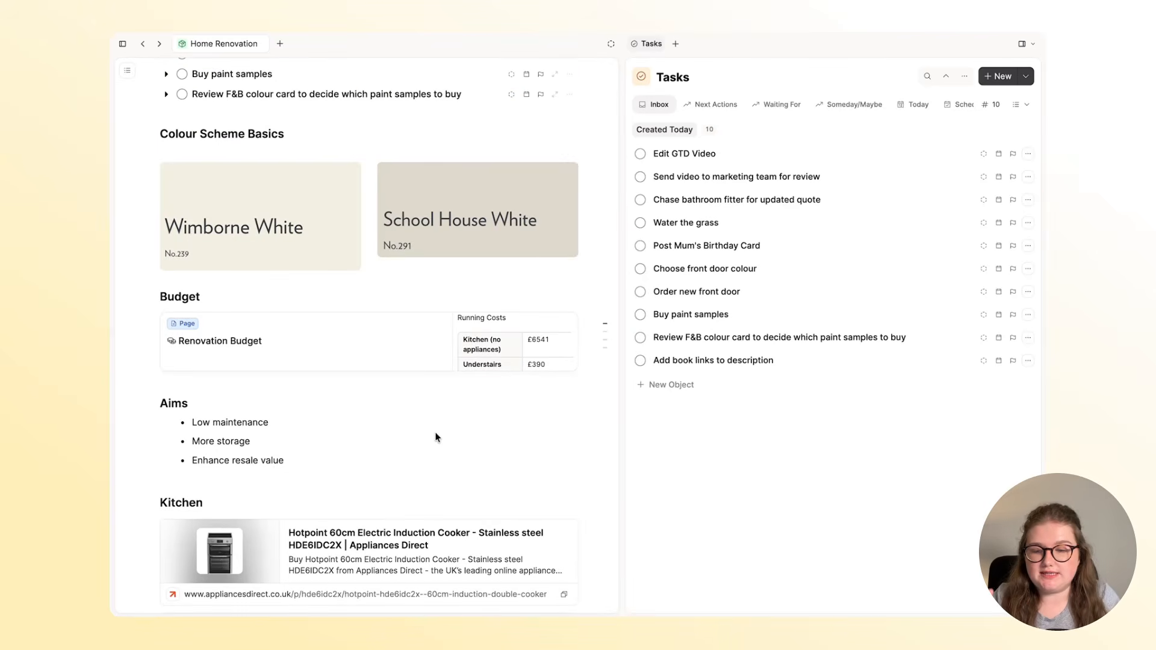
pyautogui.scroll(5, 437, 438)
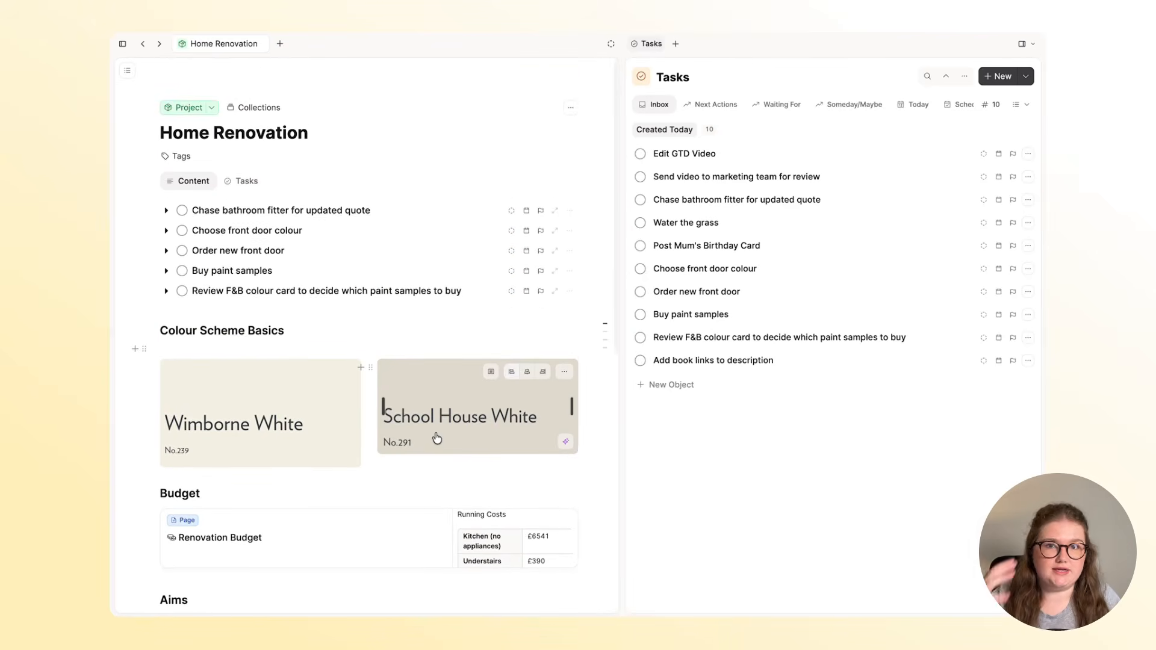
pyautogui.scroll(-2, 438, 438)
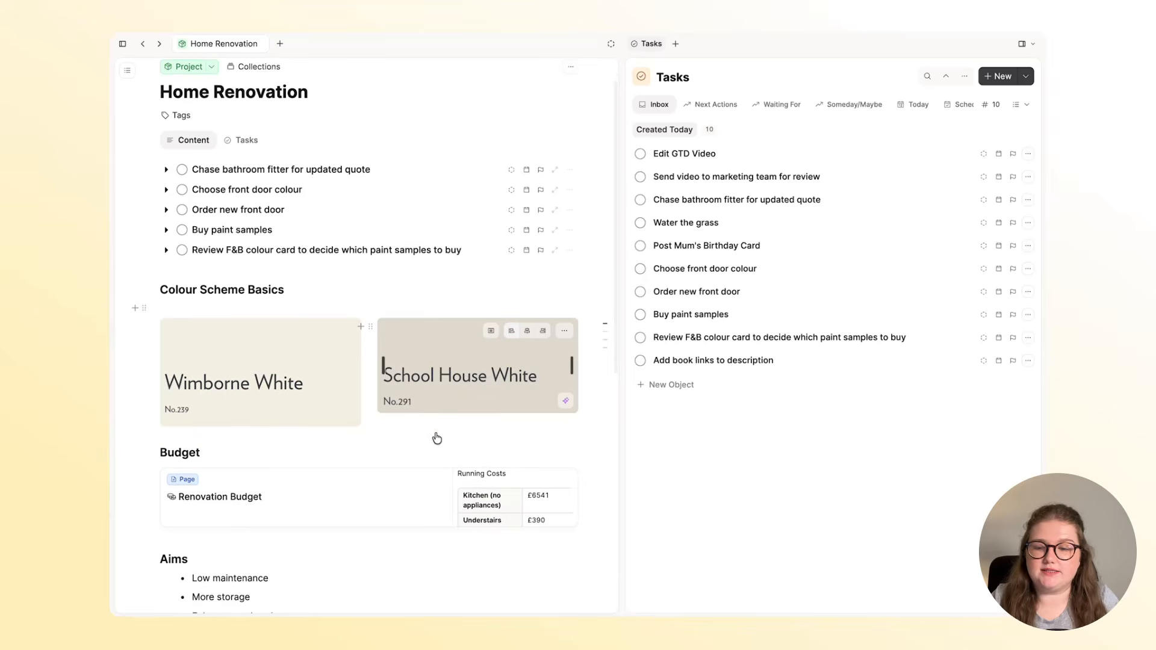
pyautogui.scroll(1, 438, 438)
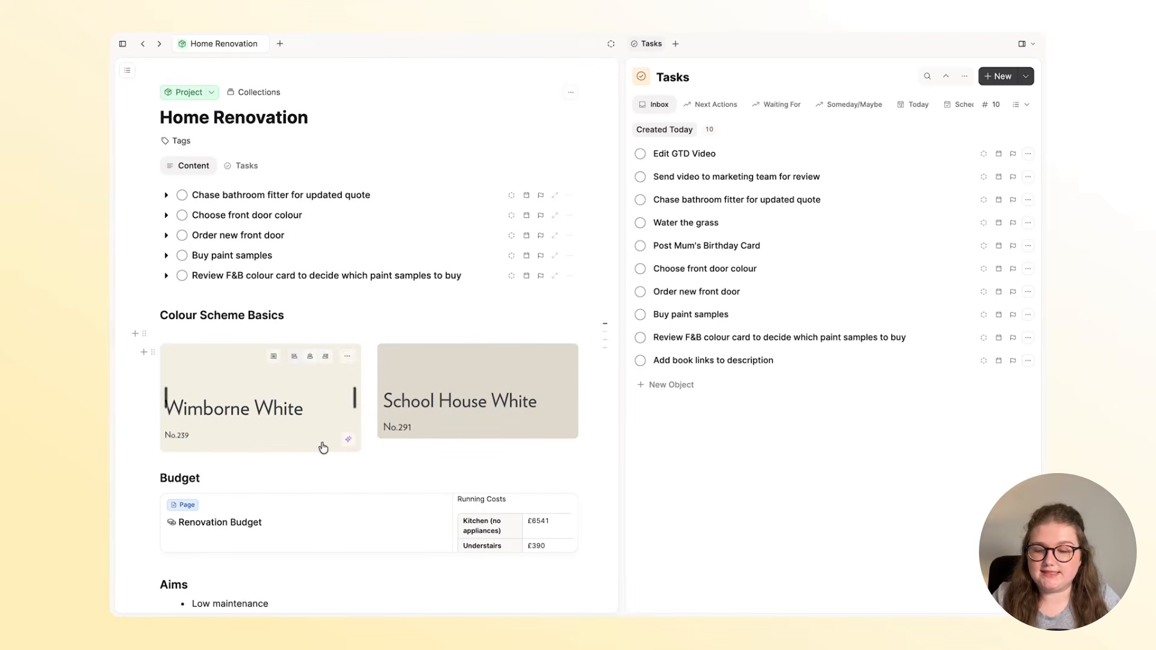
pyautogui.scroll(-4, 321, 443)
pyautogui.scroll(5, 321, 443)
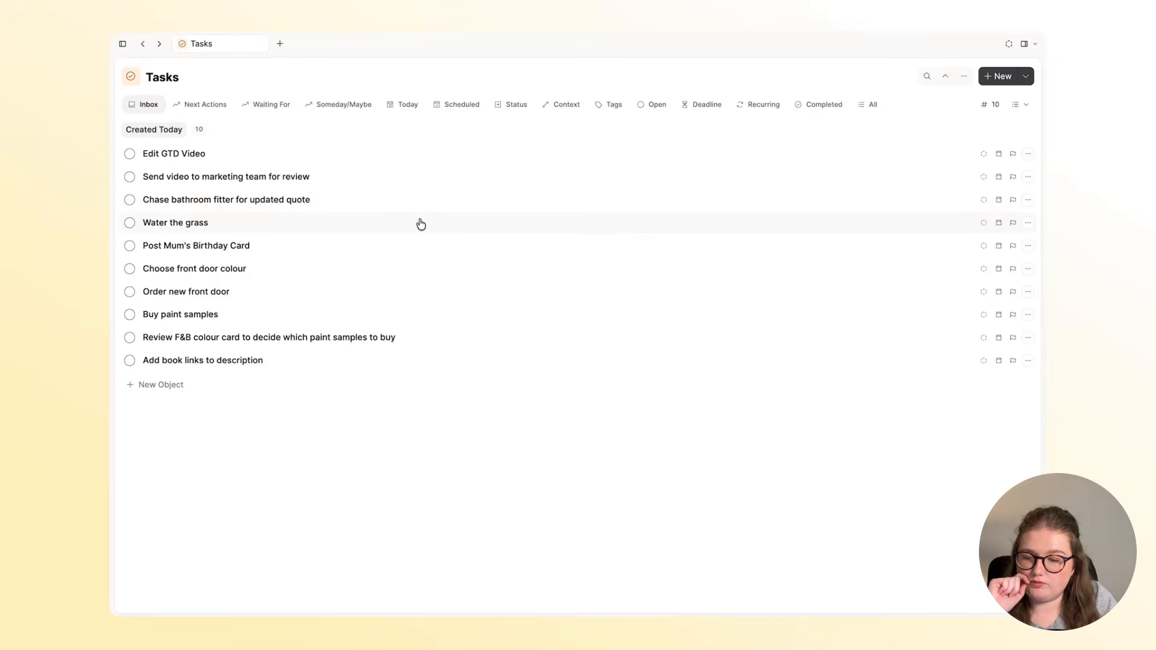
# Step: Set the context of the task "Water the grass" to the area "Home Maintenance"
pyautogui.click(421, 224)
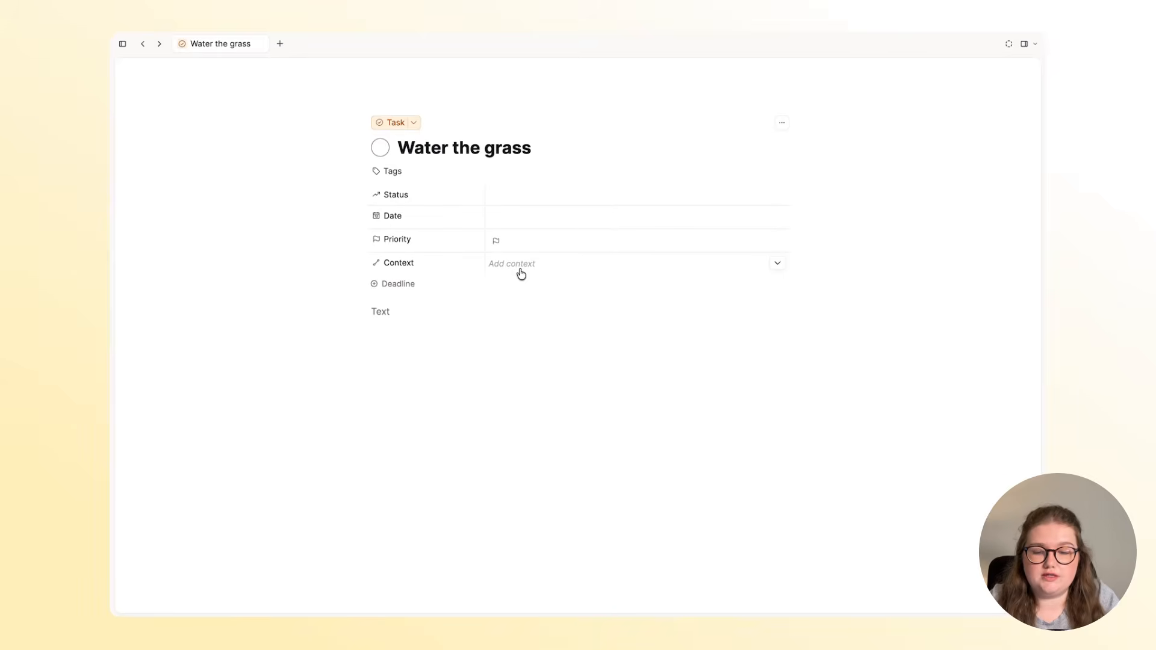
pyautogui.click(521, 275)
pyautogui.write('home')
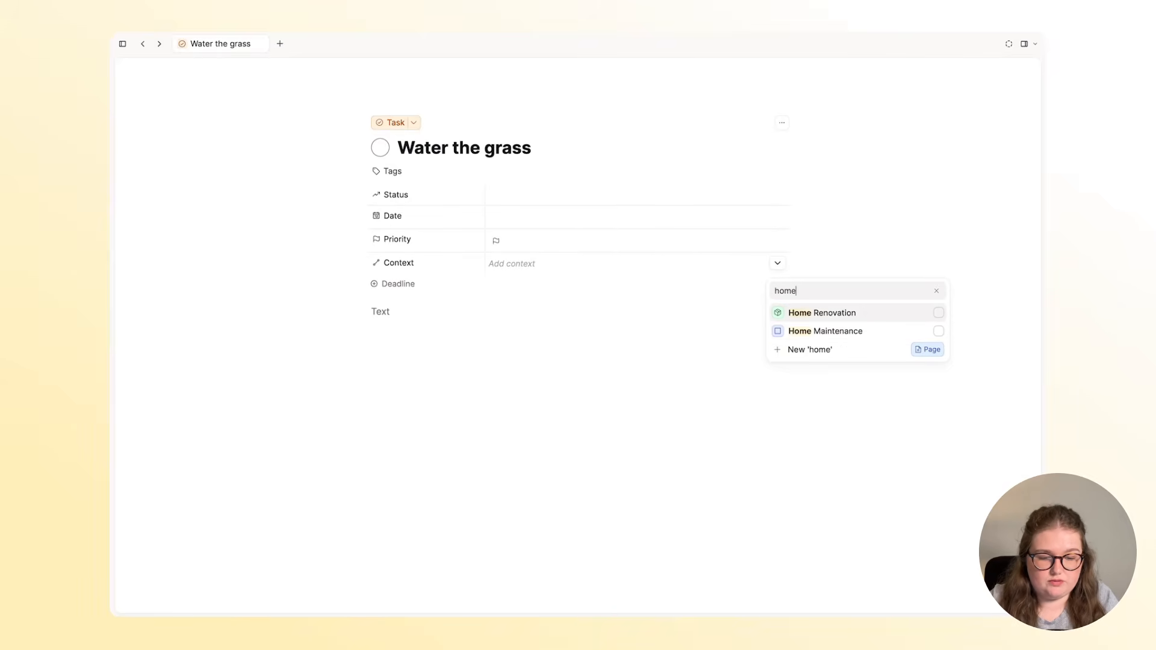
pyautogui.click(825, 332)
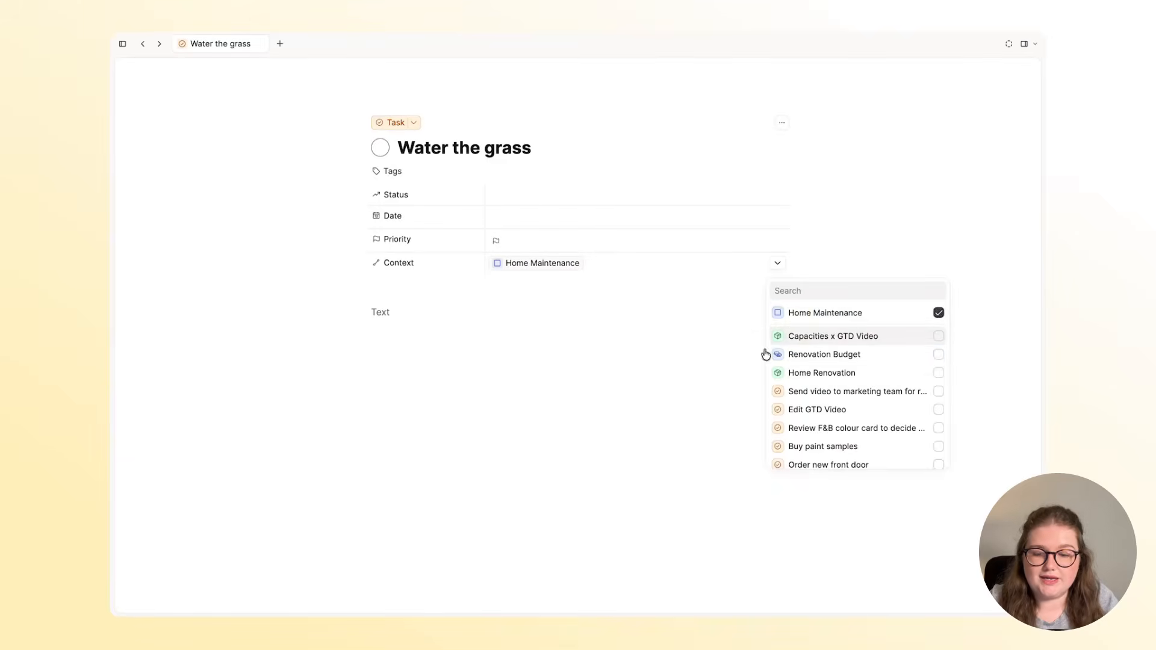
pyautogui.click(590, 395)
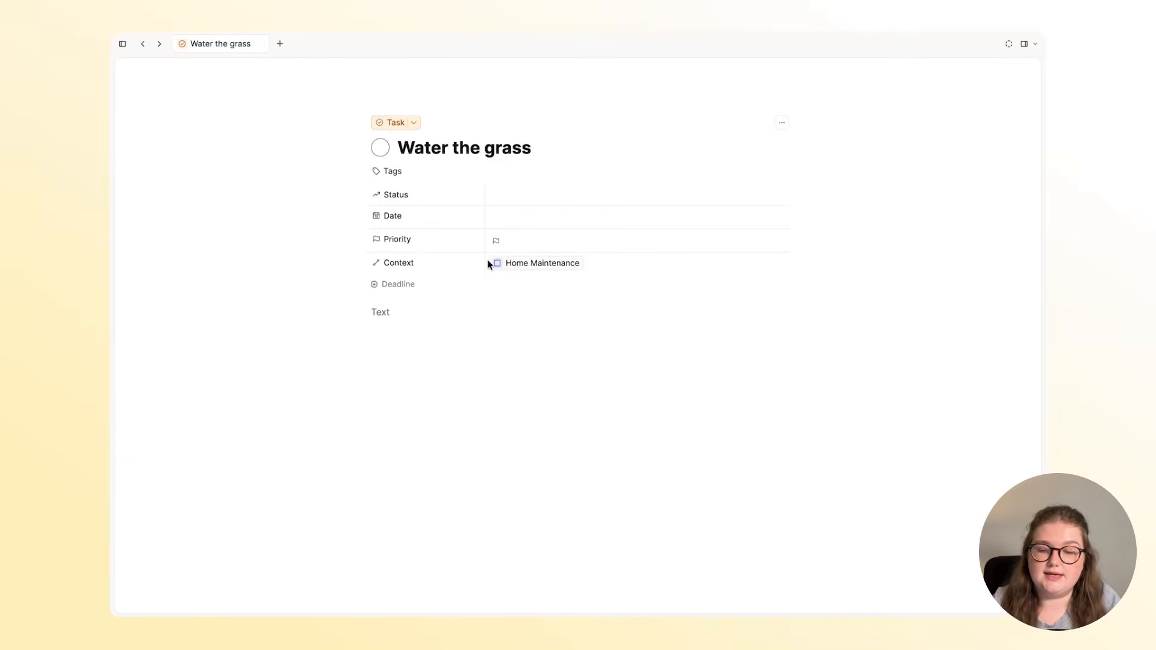
# Step: Schedule "Water the grass" for today, June 4, 2026, with a daily repeat, and check the Scheduled tasks view
pyautogui.click(513, 218)
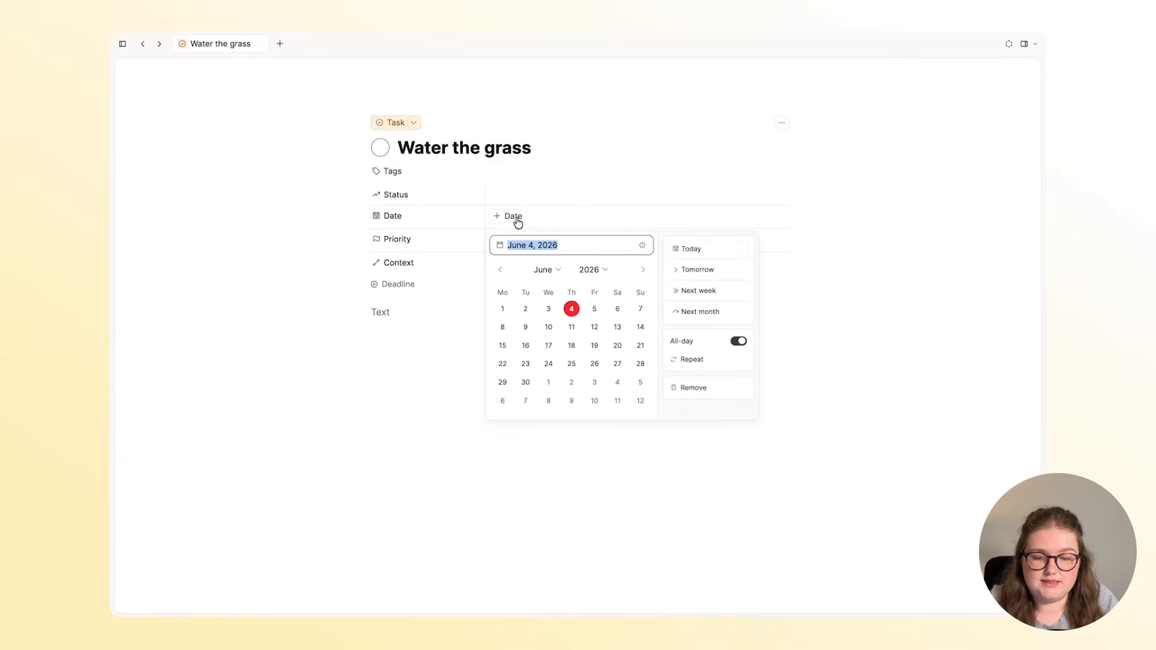
pyautogui.click(699, 250)
pyautogui.click(638, 218)
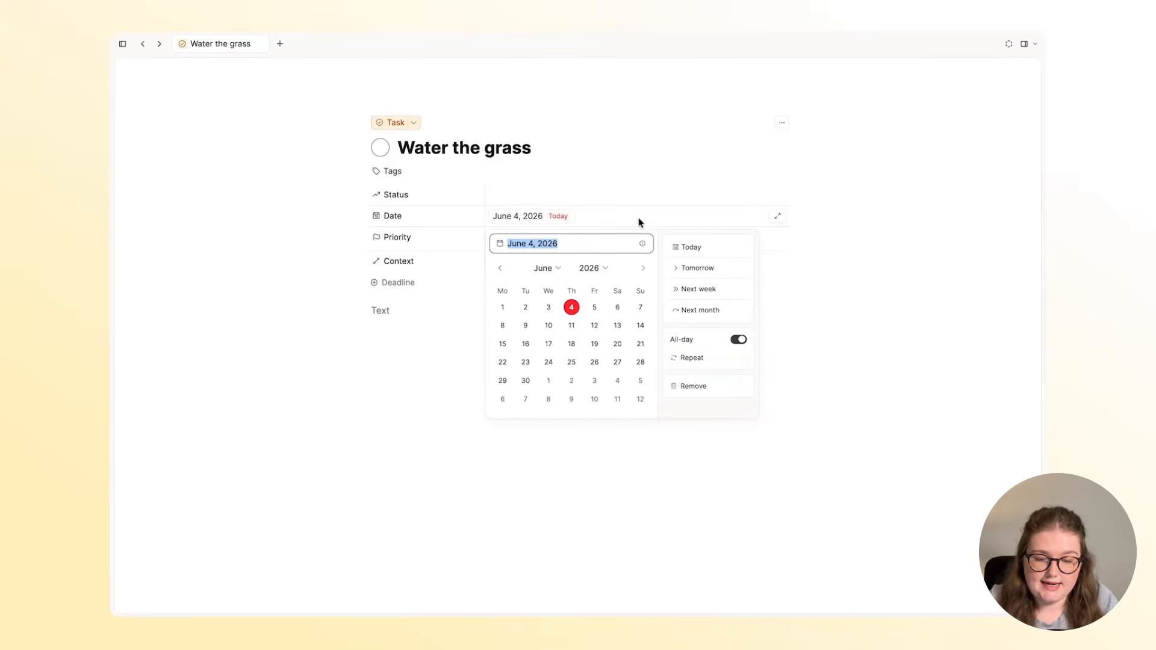
pyautogui.click(687, 356)
pyautogui.click(690, 381)
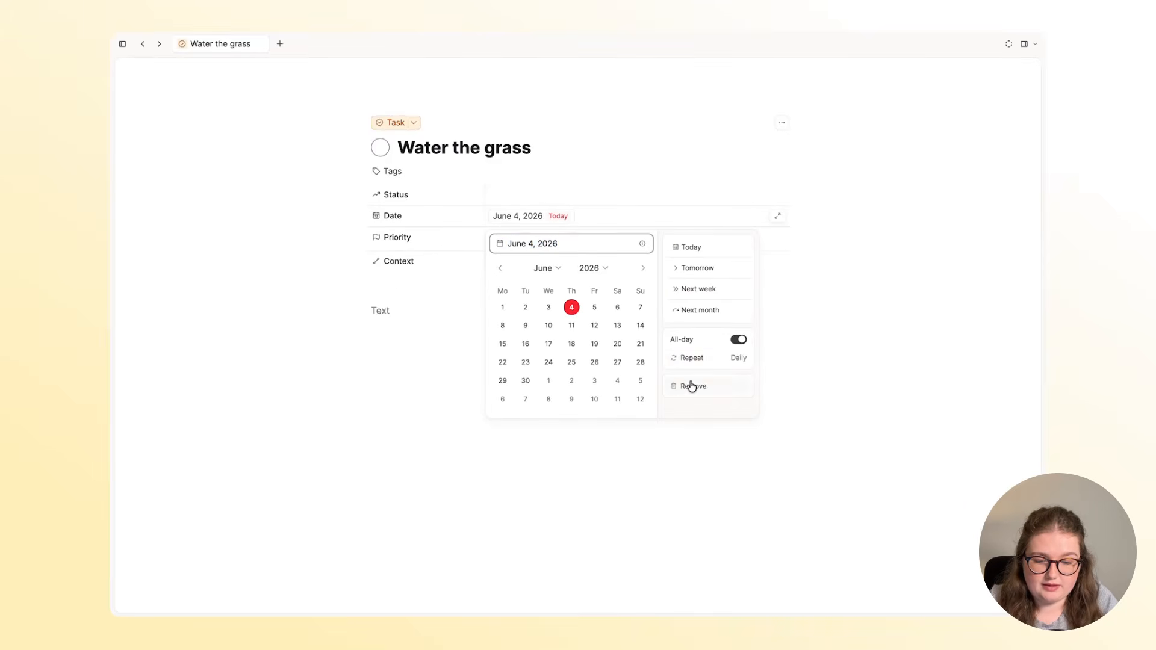
pyautogui.click(660, 462)
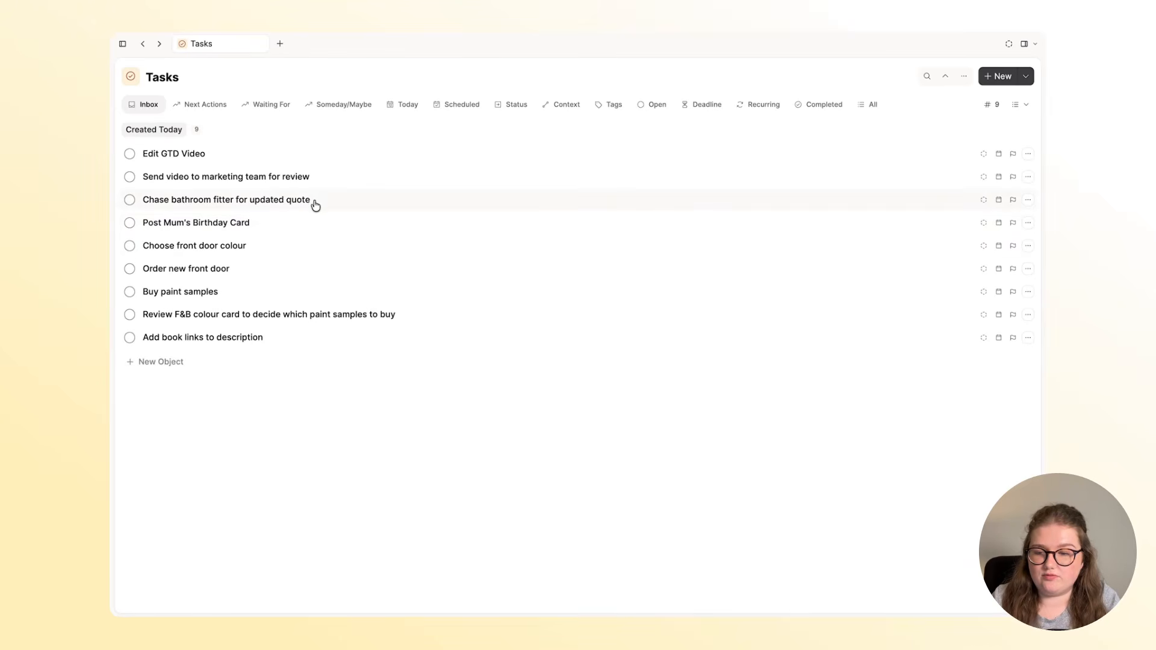
pyautogui.click(454, 109)
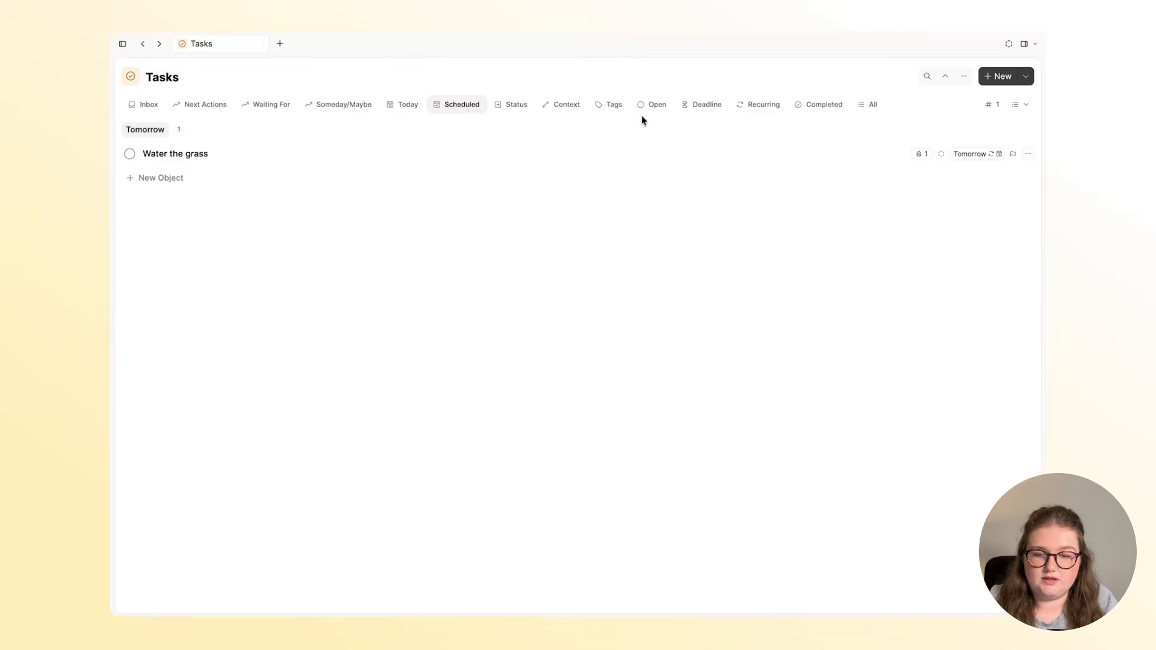
# Step: Schedule the inbox task "Post Mum's Birthday Card" for today and set its status to Next Up
pyautogui.click(769, 111)
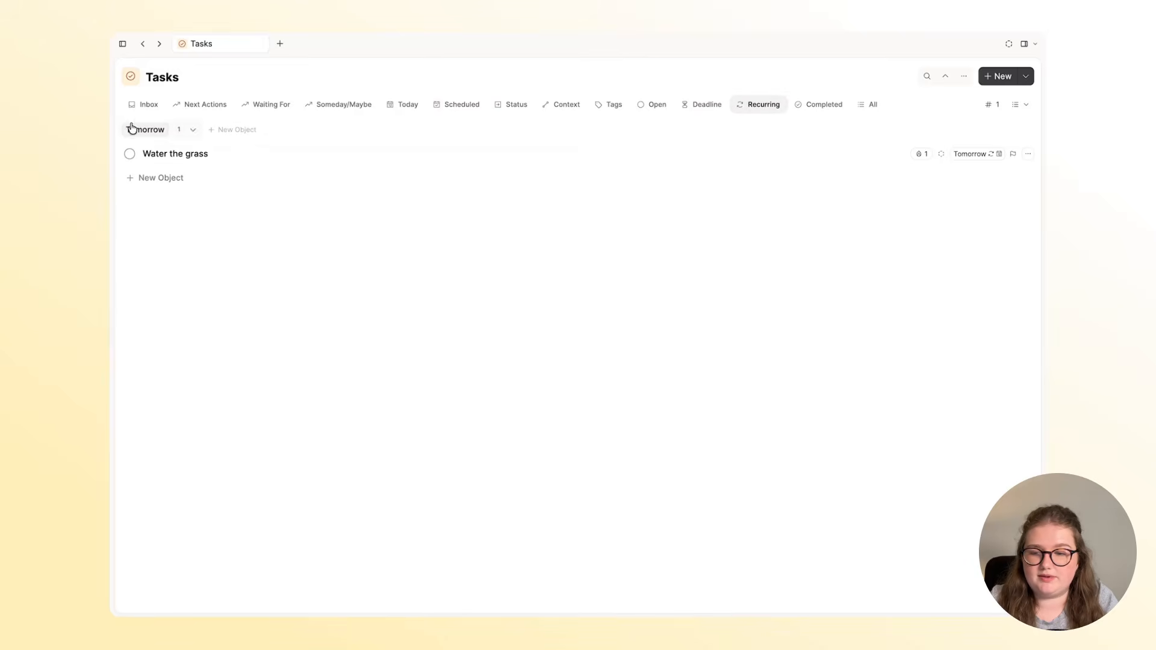
pyautogui.click(145, 104)
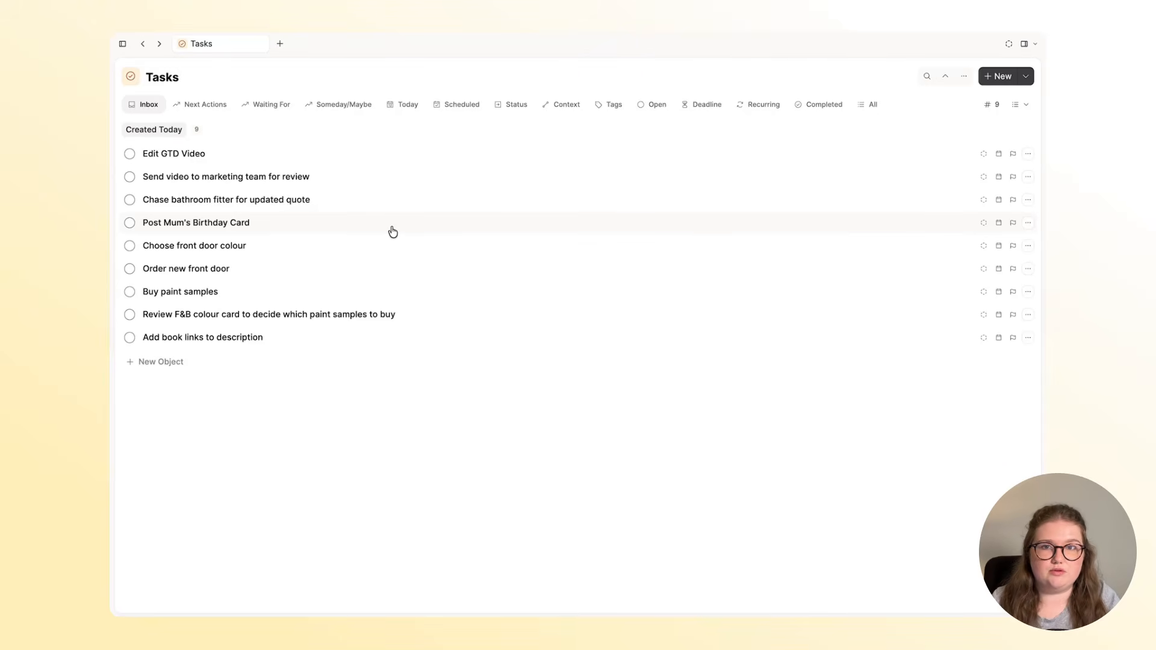
pyautogui.click(393, 232)
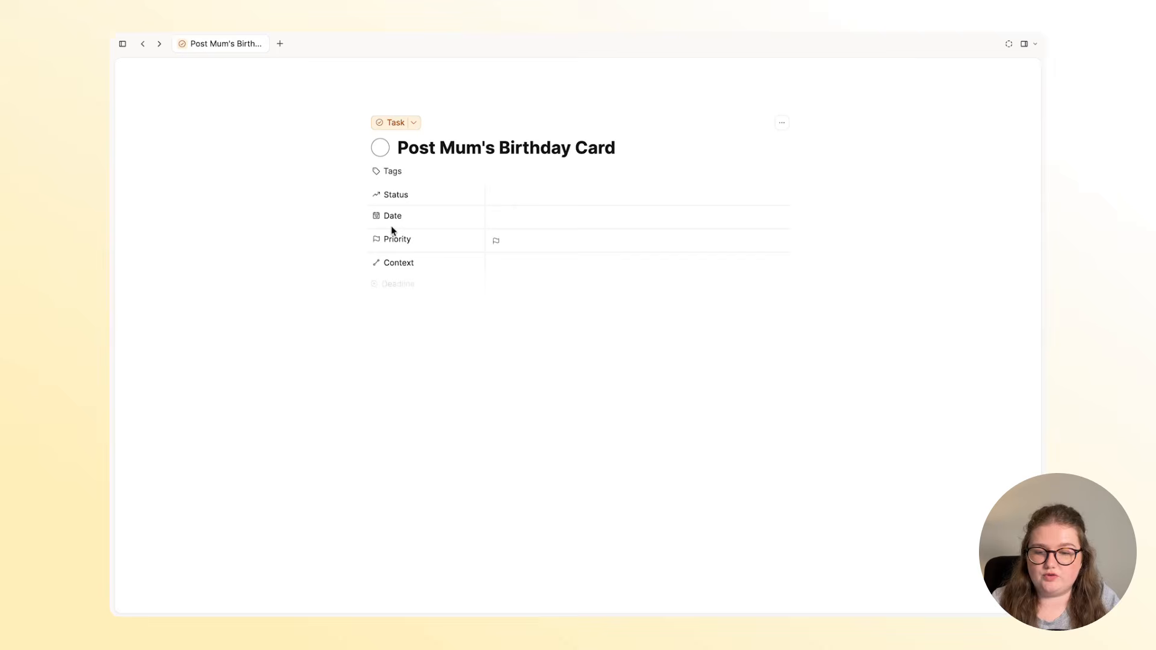
pyautogui.click(493, 221)
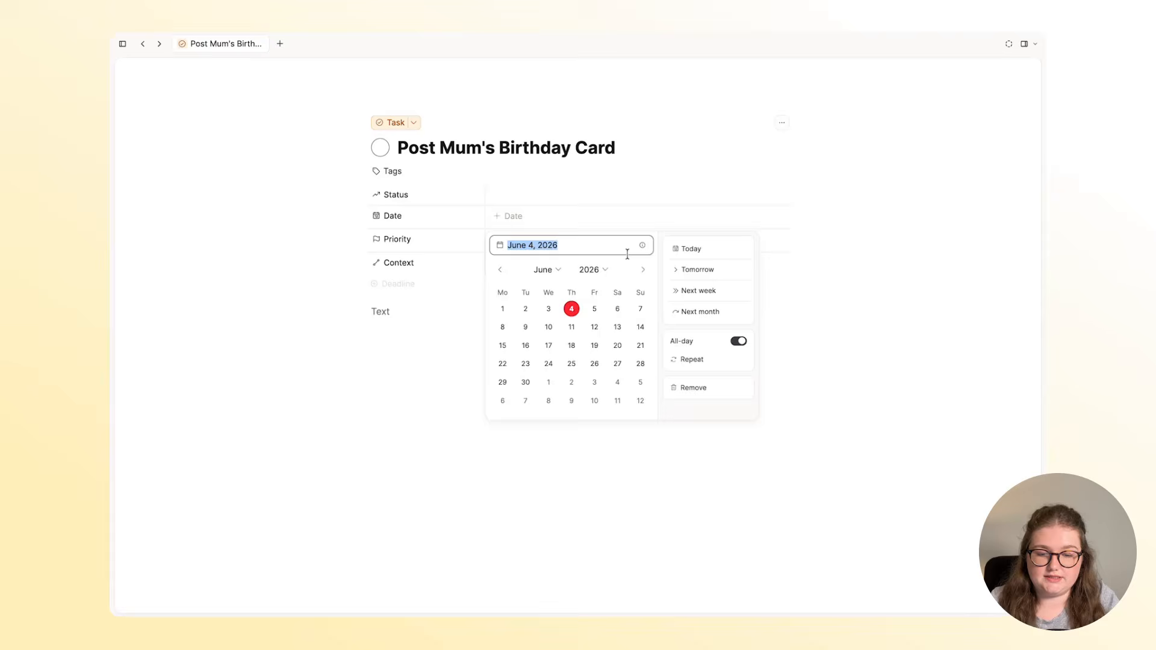
pyautogui.click(682, 250)
pyautogui.click(508, 194)
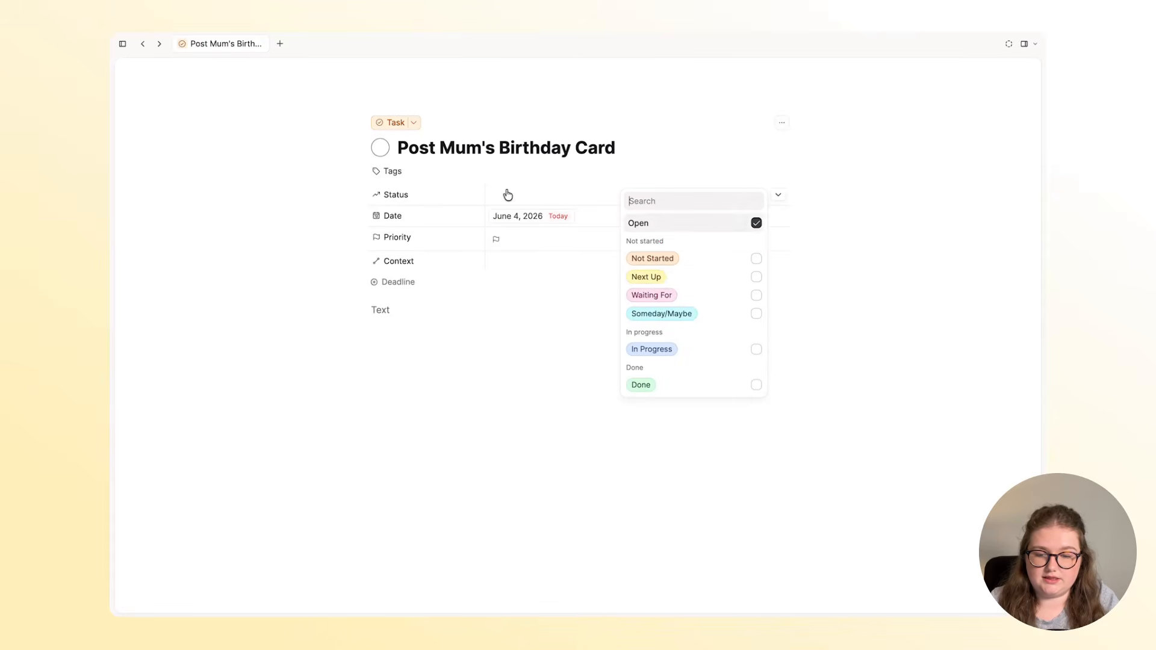
pyautogui.click(659, 278)
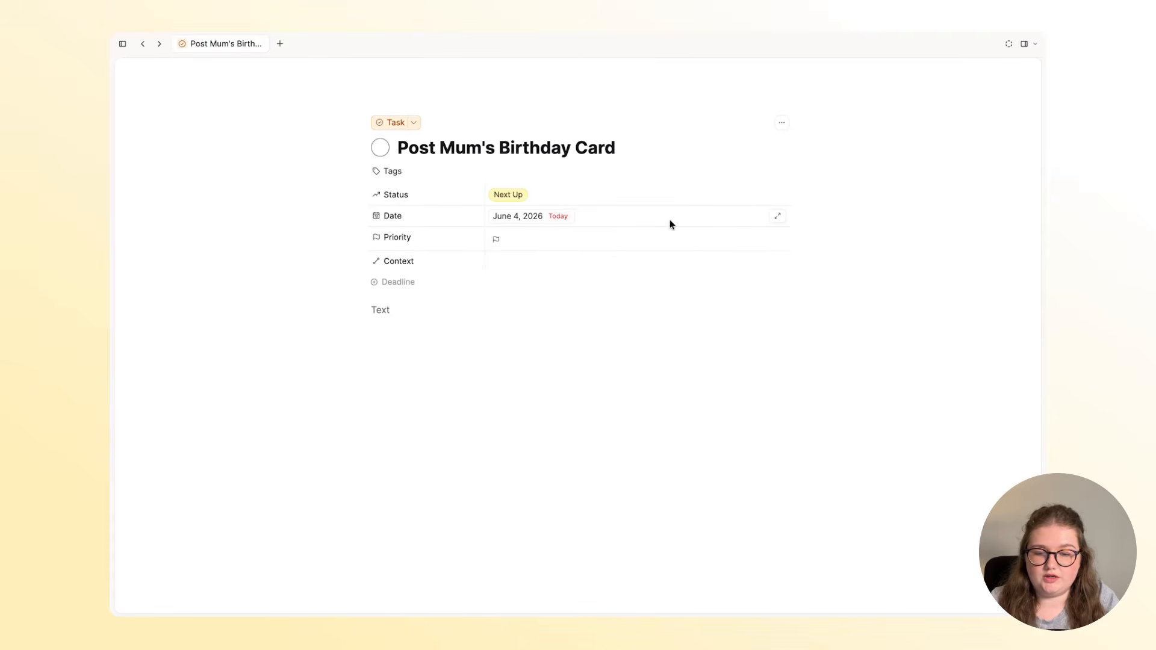
# Step: Look through the June 4, 2026 daily page for the tasks scheduled and the content created today
pyautogui.click(778, 219)
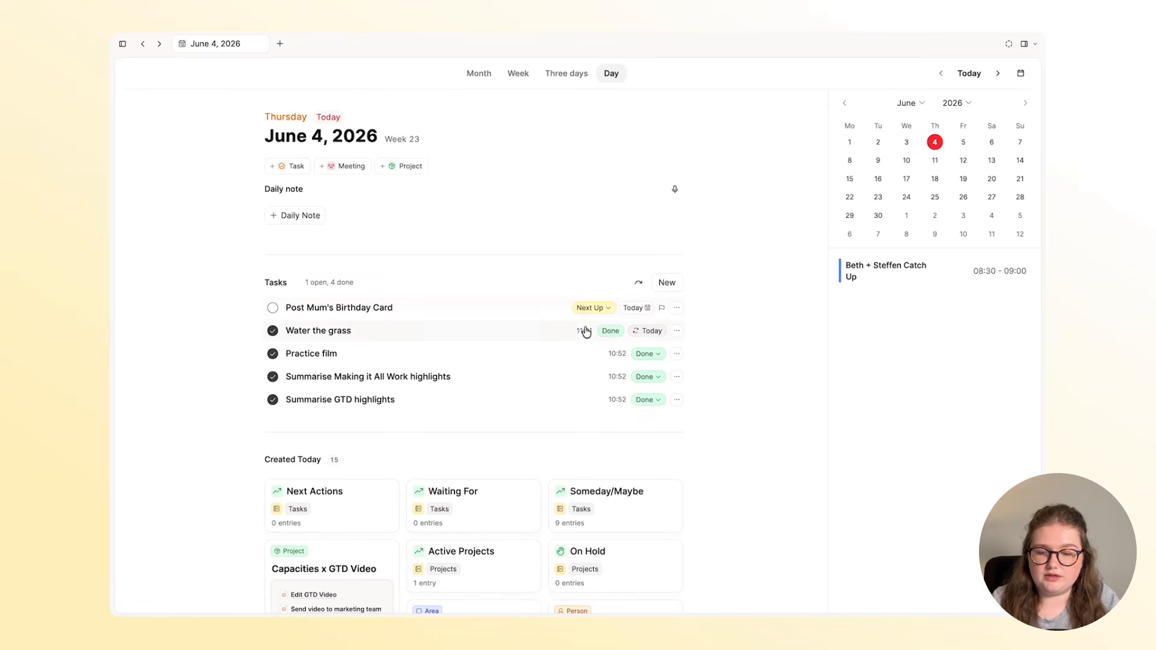
pyautogui.scroll(-3, 607, 337)
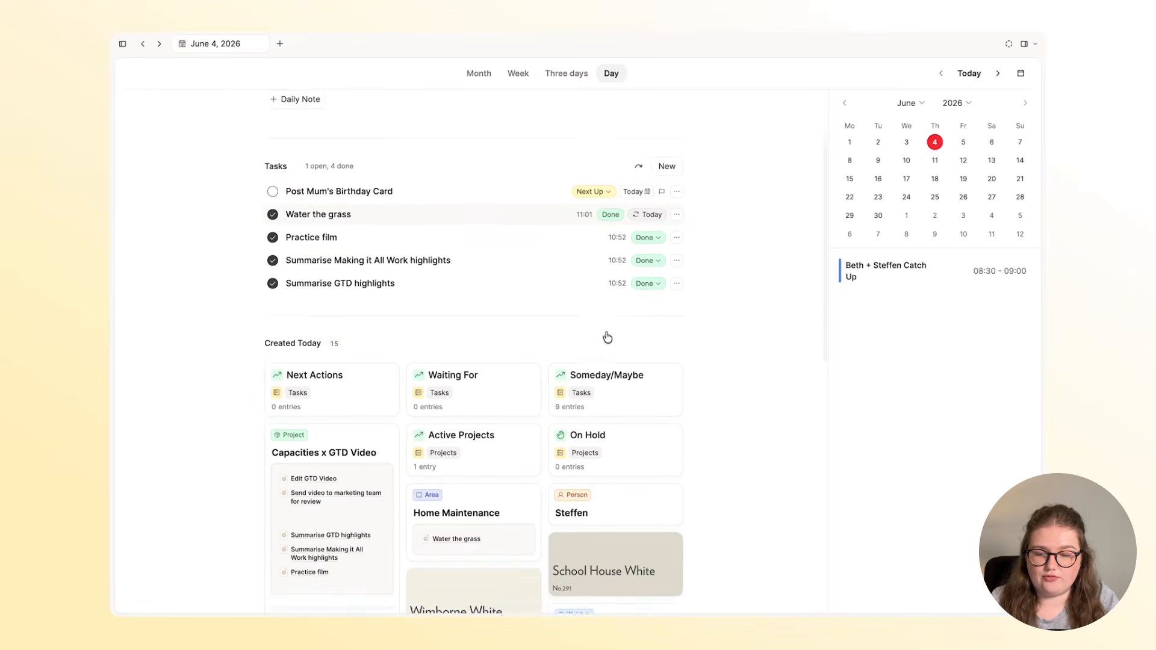
pyautogui.scroll(3, 607, 337)
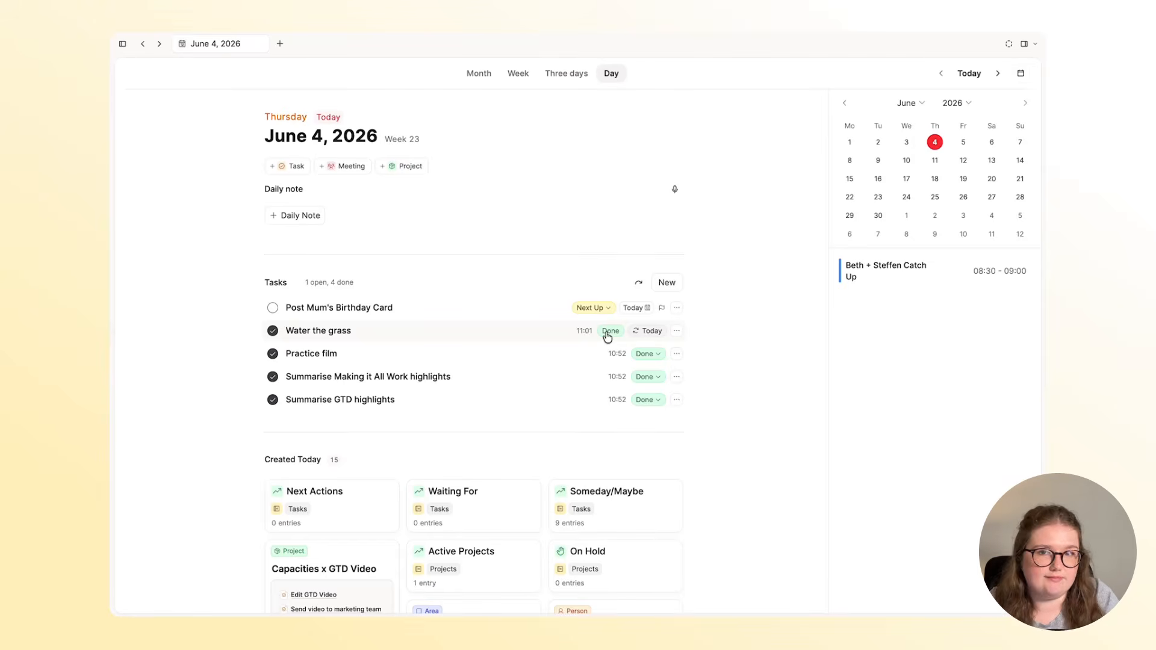
pyautogui.press('super+[')
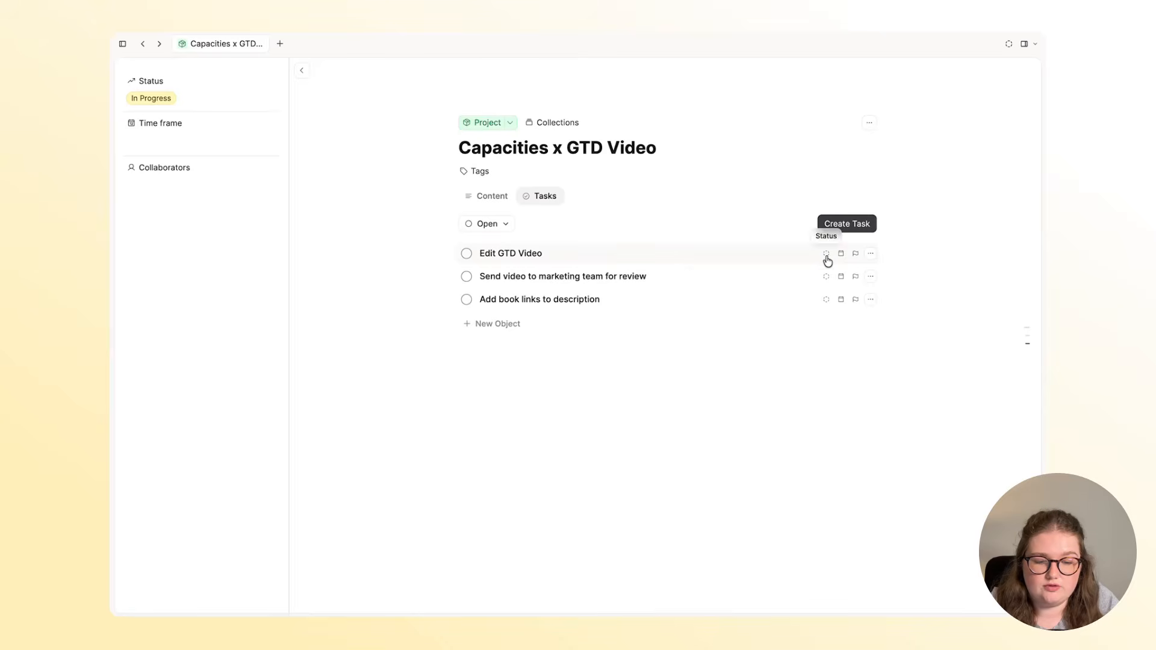
# Step: In the Capacities x GTD Video project, set "Edit GTD Video" to Next Up and the other two open tasks to Waiting For
pyautogui.click(827, 258)
pyautogui.click(774, 351)
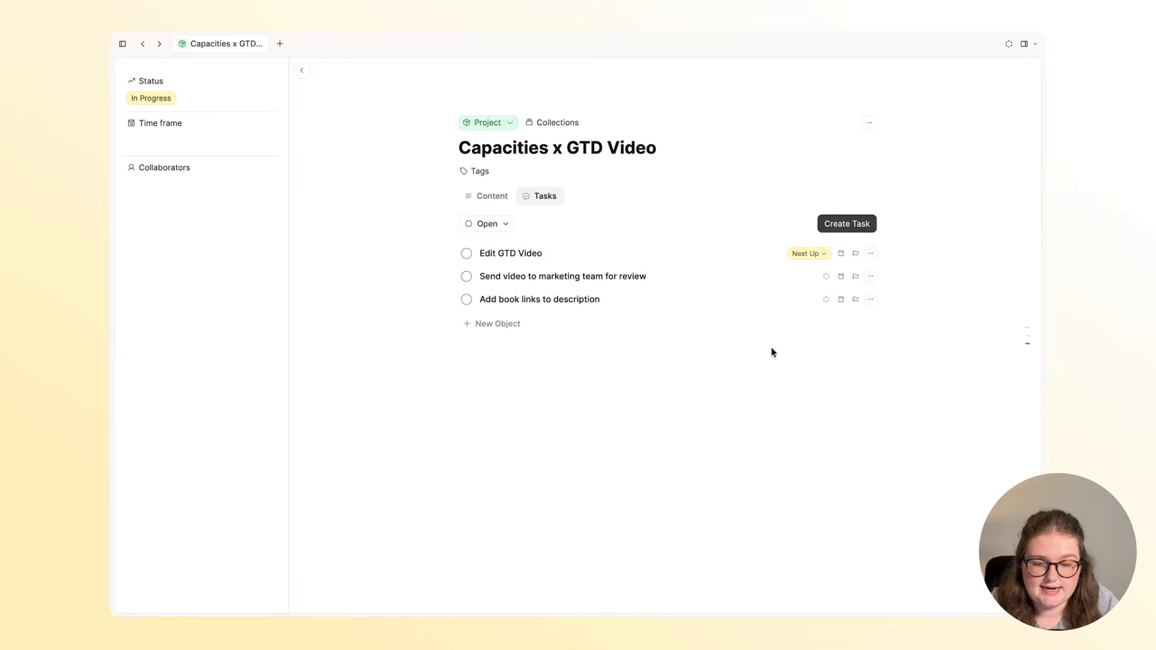
pyautogui.click(826, 280)
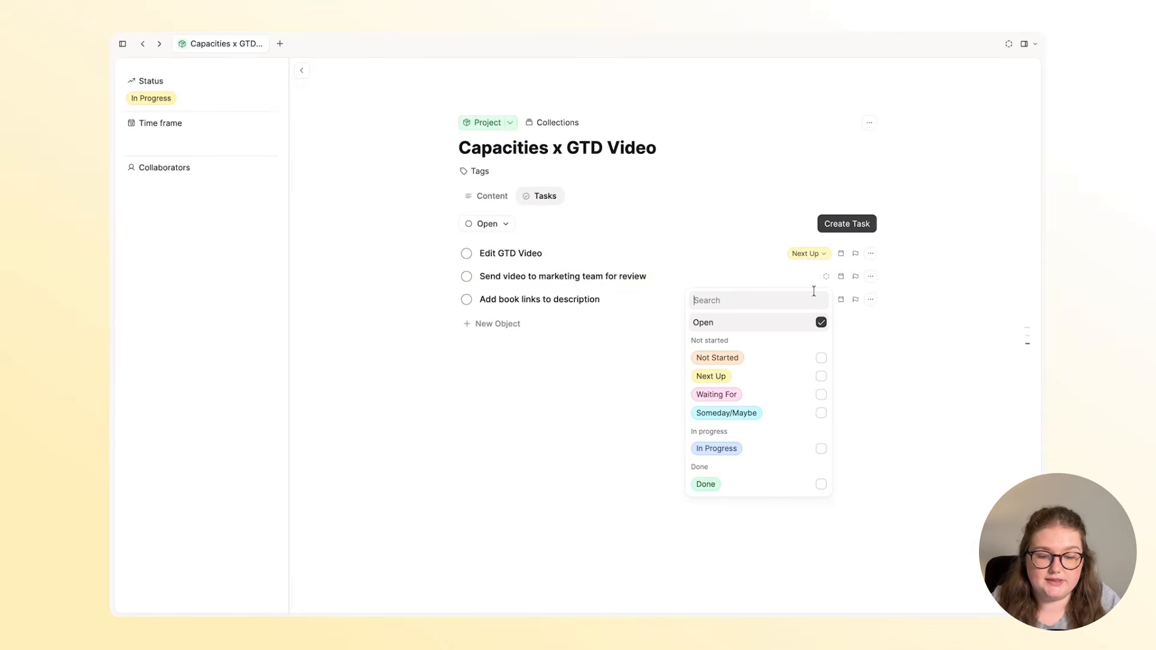
pyautogui.click(770, 397)
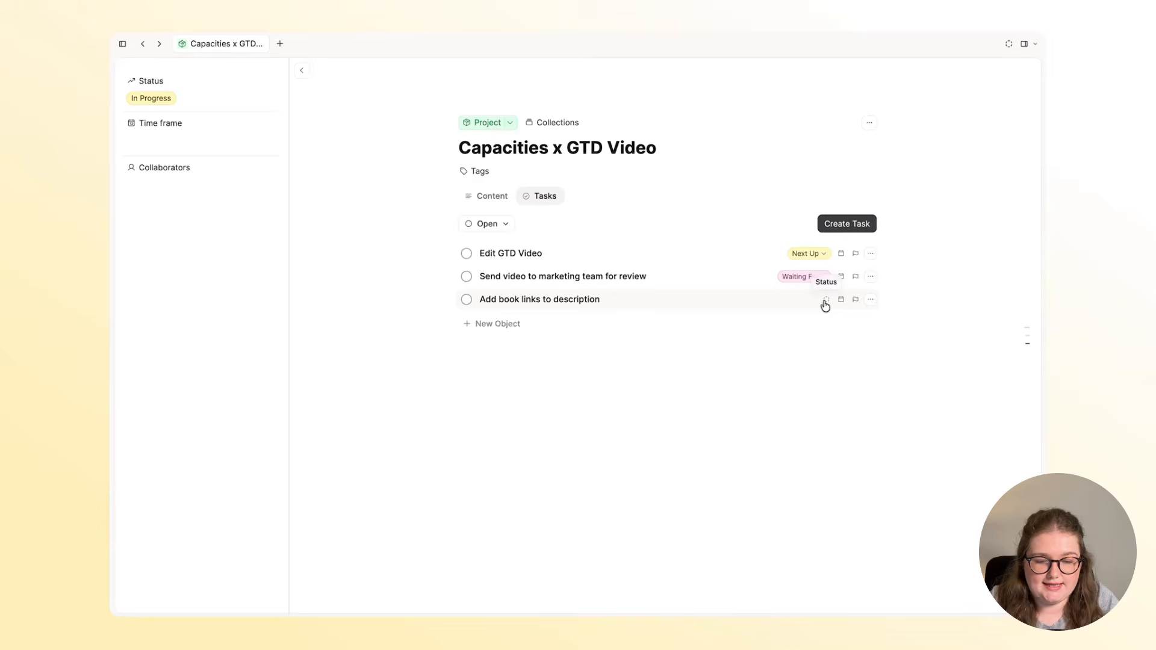
pyautogui.click(826, 301)
pyautogui.click(758, 417)
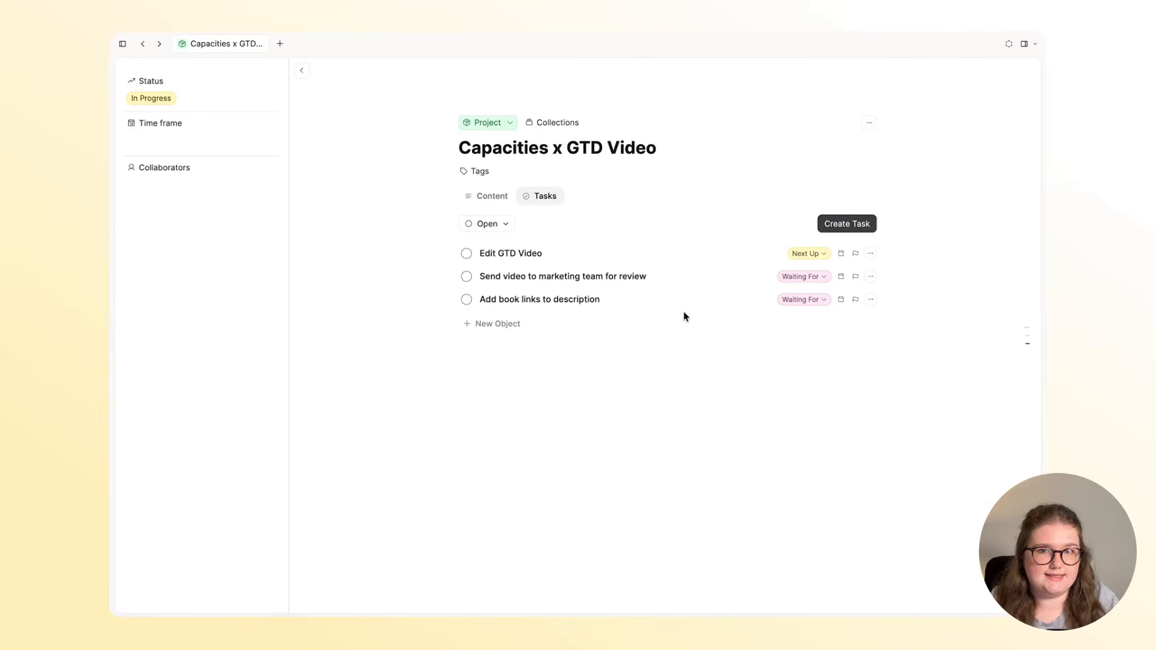
# Step: In the Home Renovation project's tasks, set "Chase bathroom fitter for updated quote" and "Choose front door colour" to Next Up
pyautogui.click(487, 123)
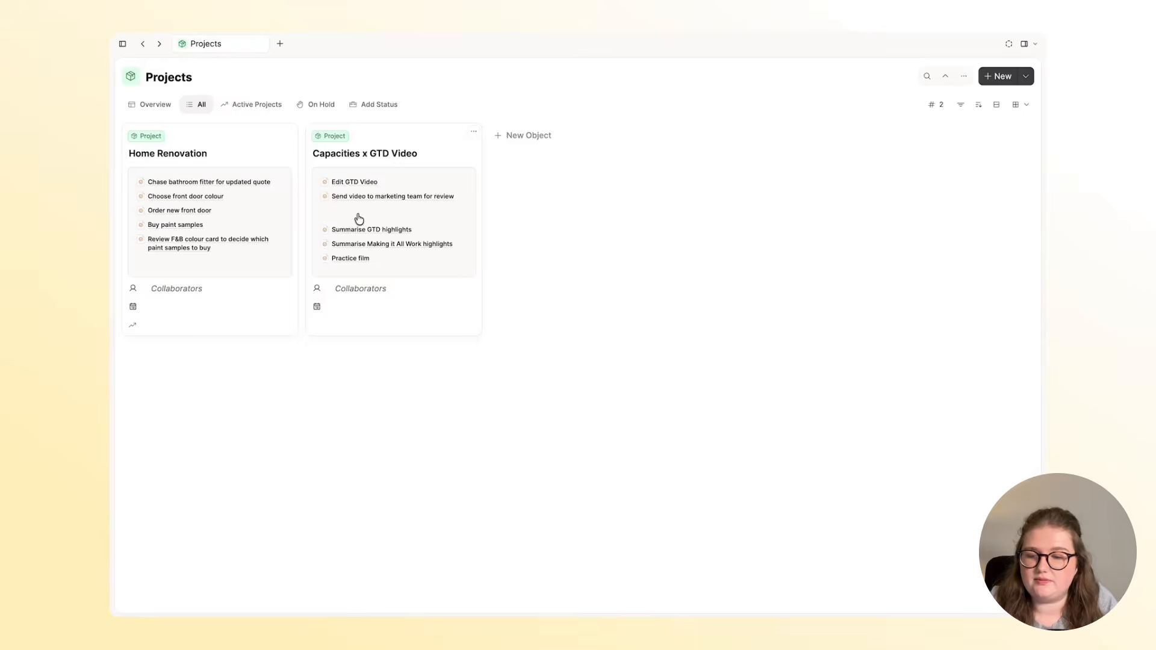
pyautogui.click(219, 148)
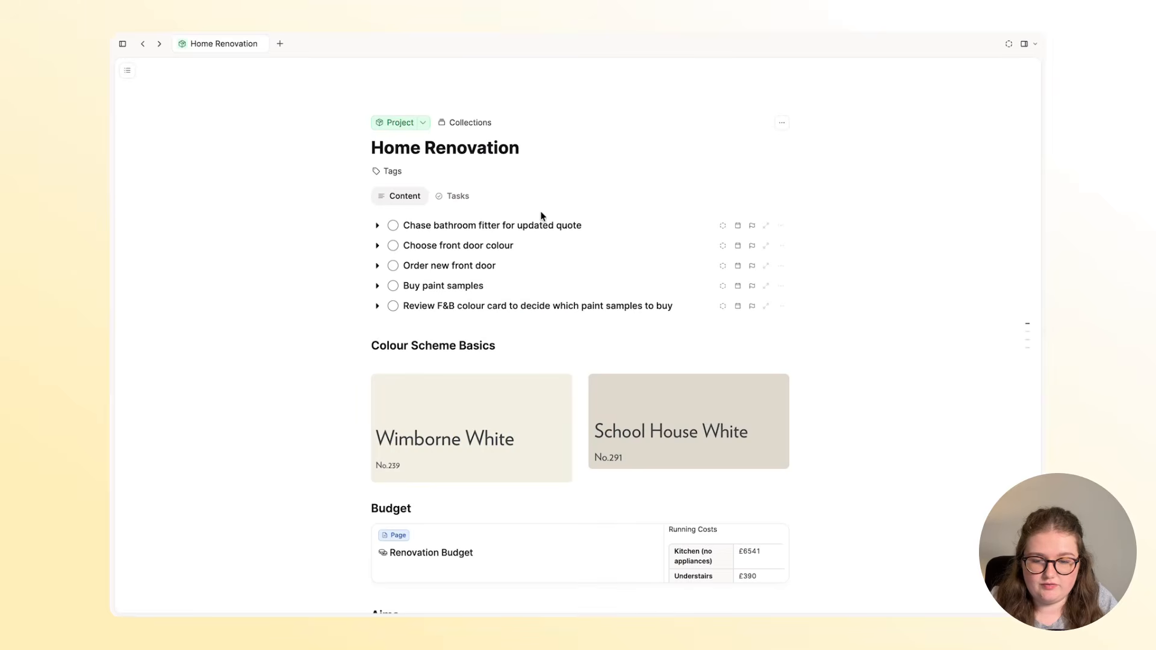
pyautogui.click(454, 197)
pyautogui.scroll(-2, 453, 207)
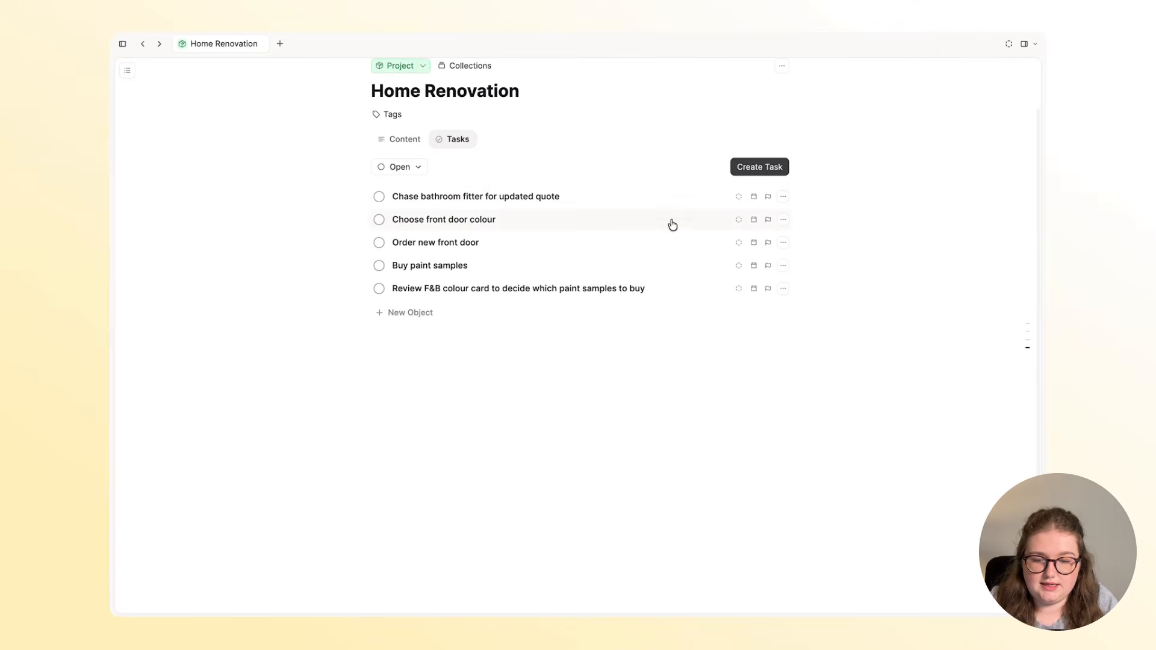
pyautogui.click(738, 197)
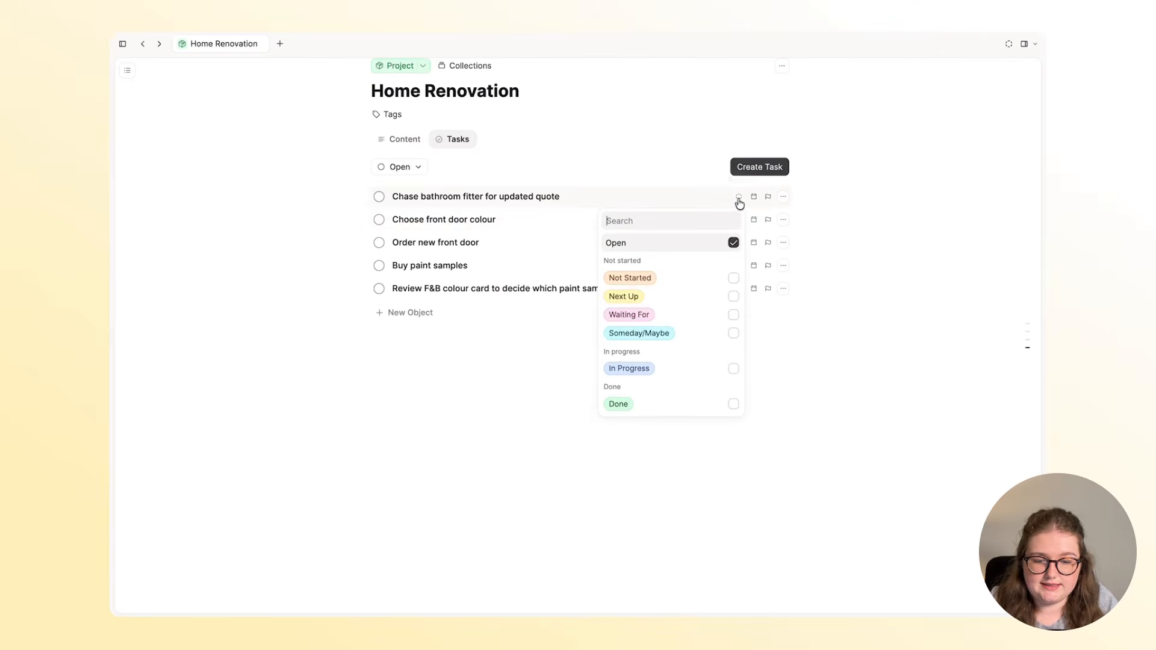
pyautogui.click(674, 297)
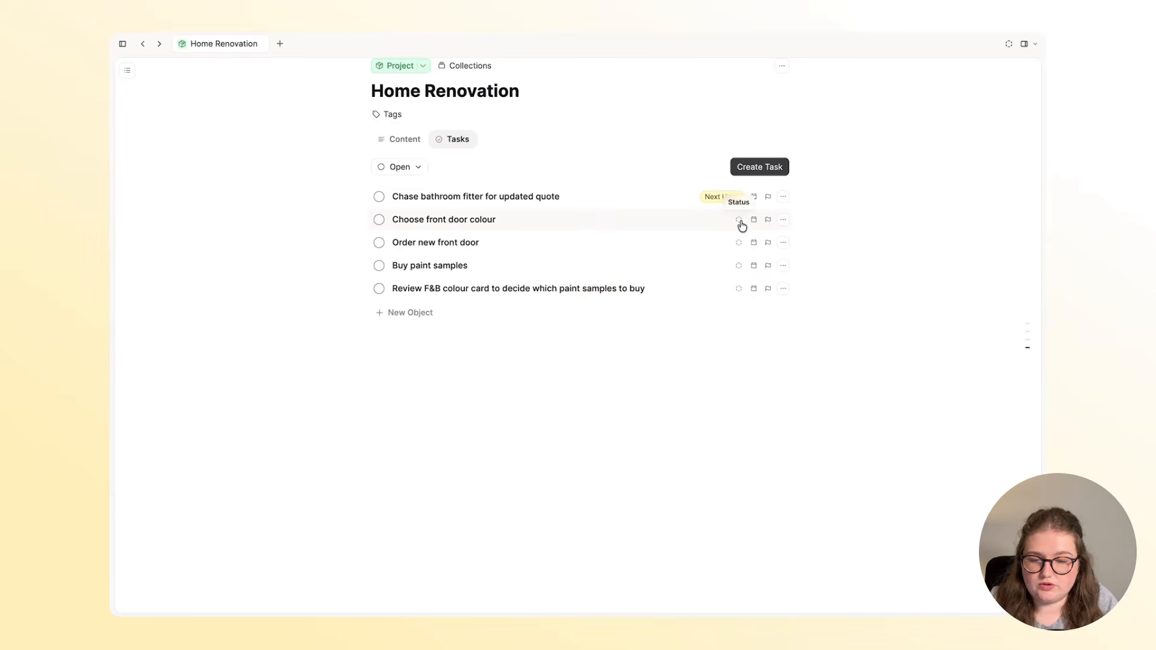
pyautogui.click(739, 221)
pyautogui.click(679, 318)
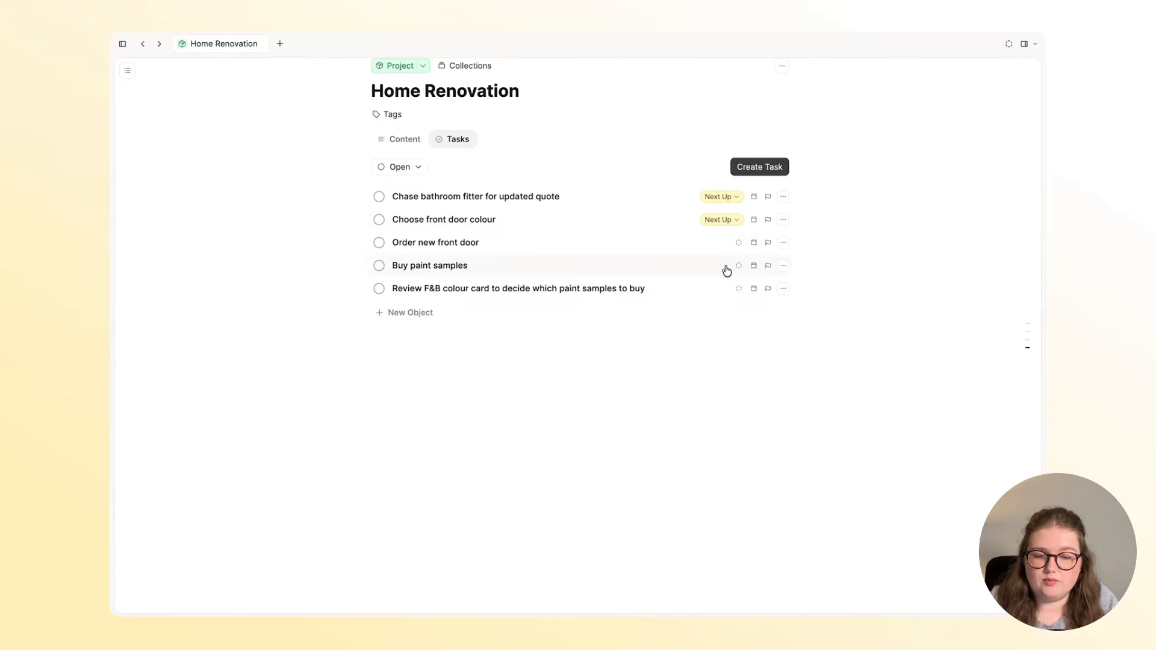
# Step: Set "Order new front door" and "Buy paint samples" to Waiting For, and the F&B colour card review task to Next Up
pyautogui.click(738, 242)
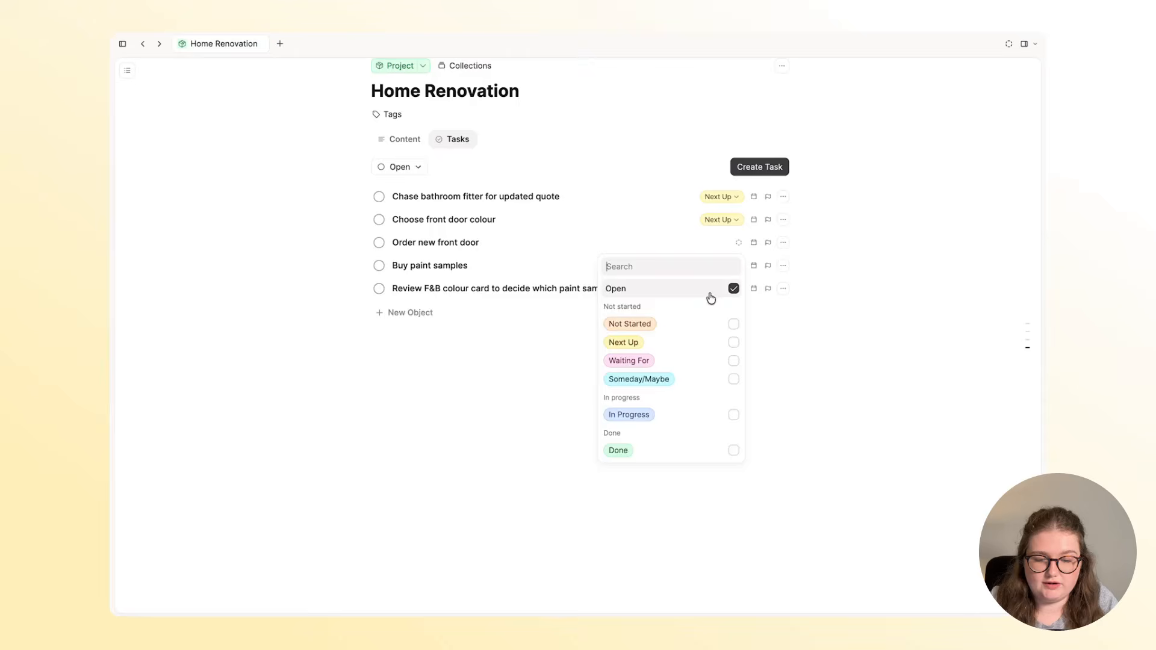
pyautogui.click(679, 361)
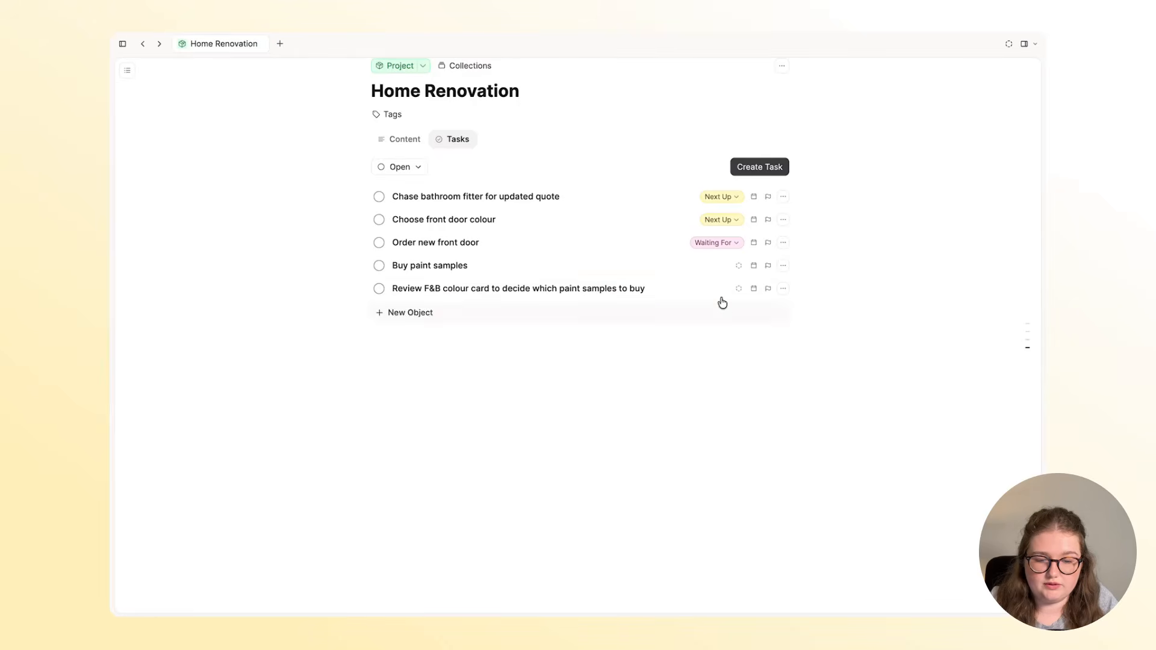
pyautogui.click(739, 267)
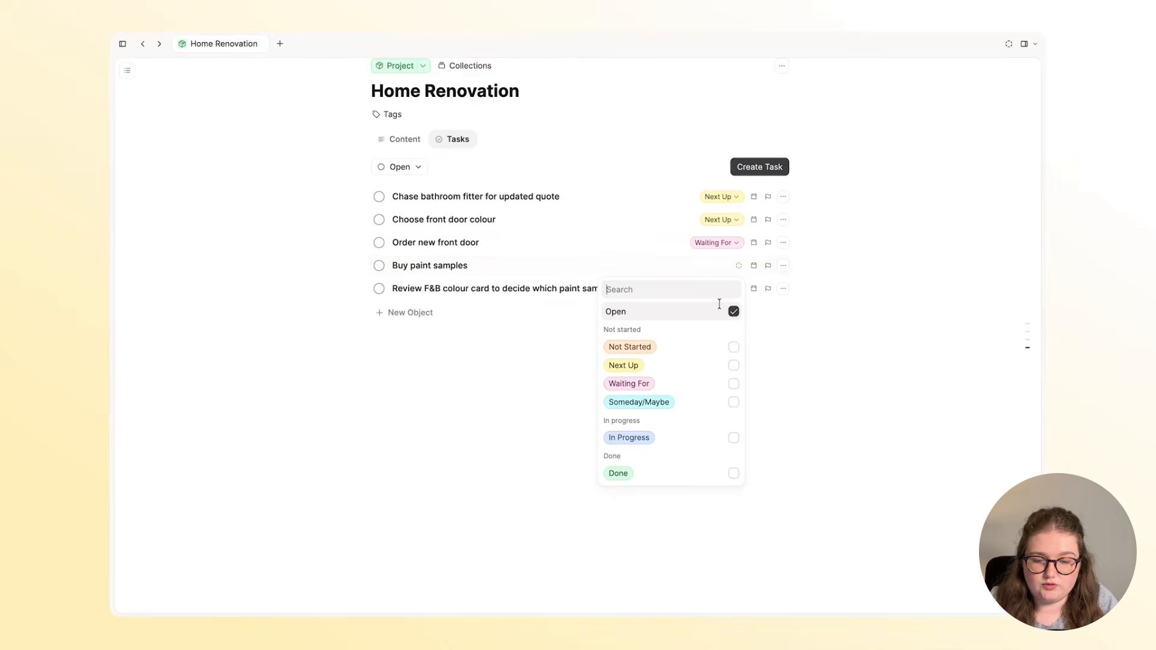
pyautogui.click(683, 385)
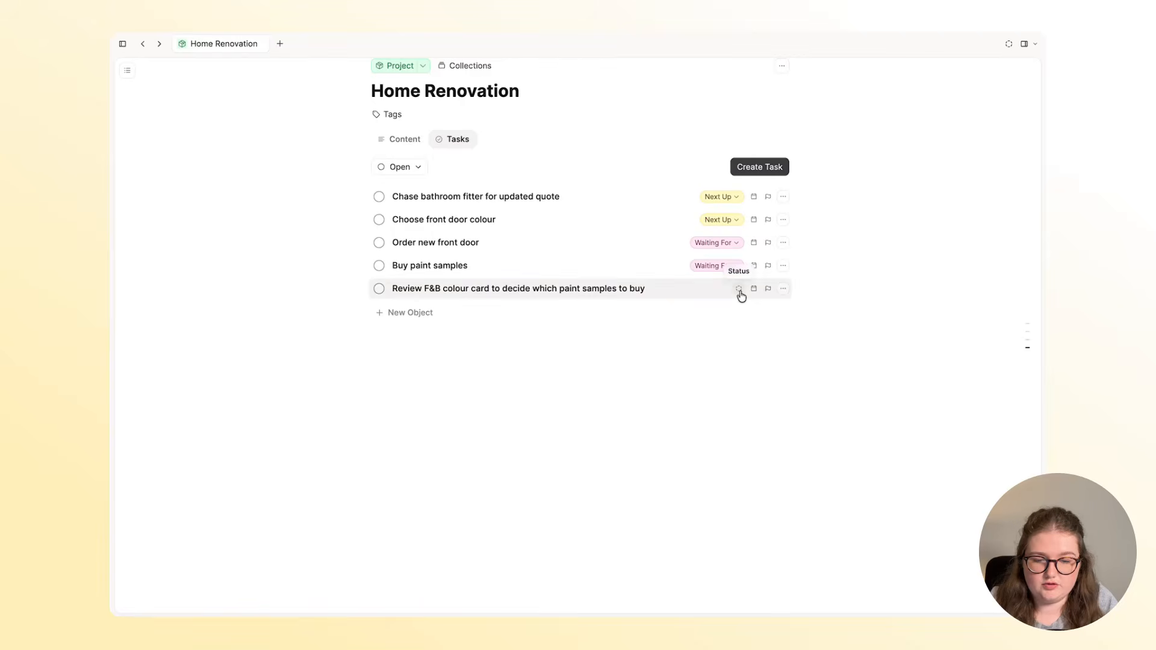
pyautogui.click(739, 289)
pyautogui.click(680, 388)
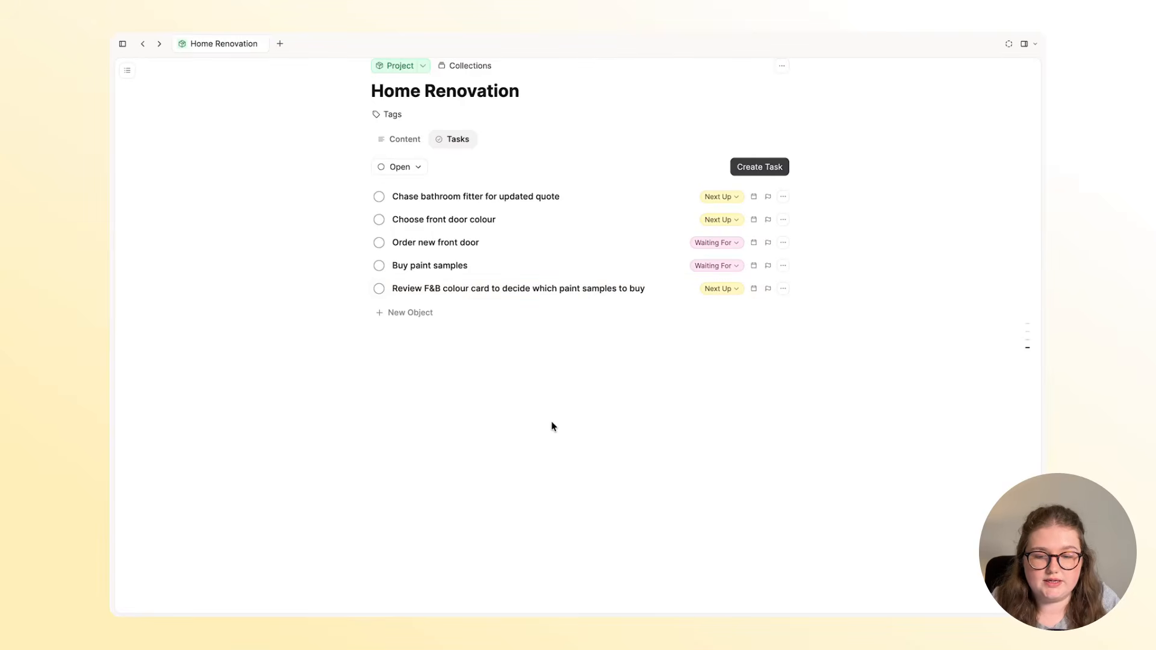
# Step: Check how the tasks are sorted across the Inbox, Next Actions, Waiting For, Someday/Maybe and Today views
pyautogui.click(122, 43)
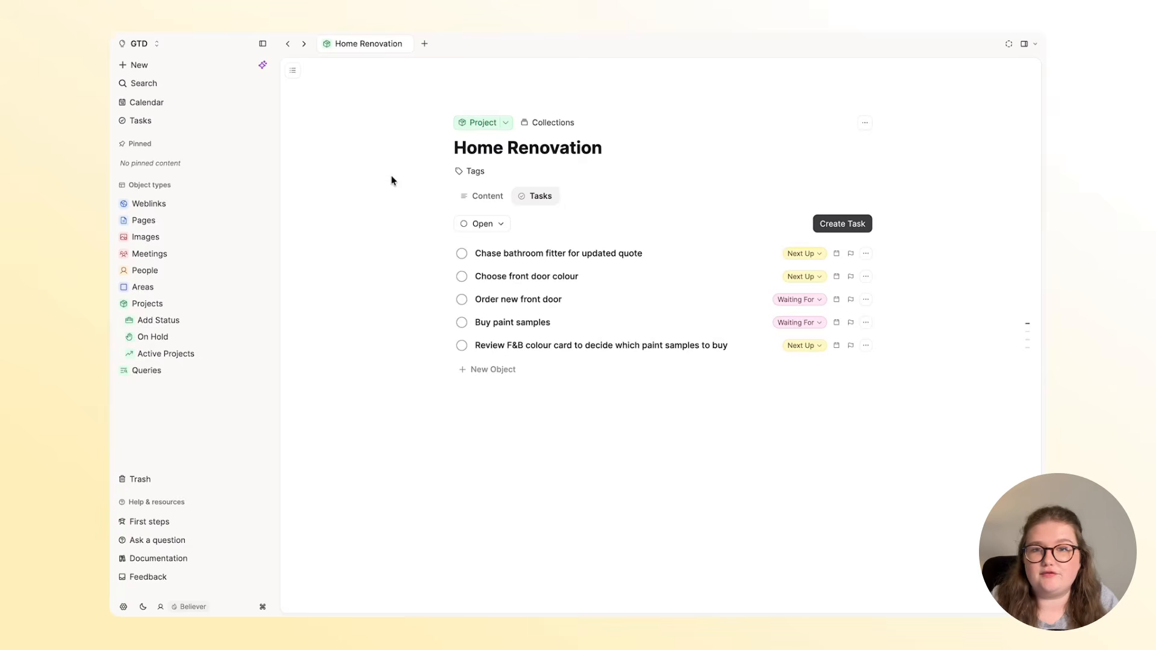
pyautogui.click(220, 120)
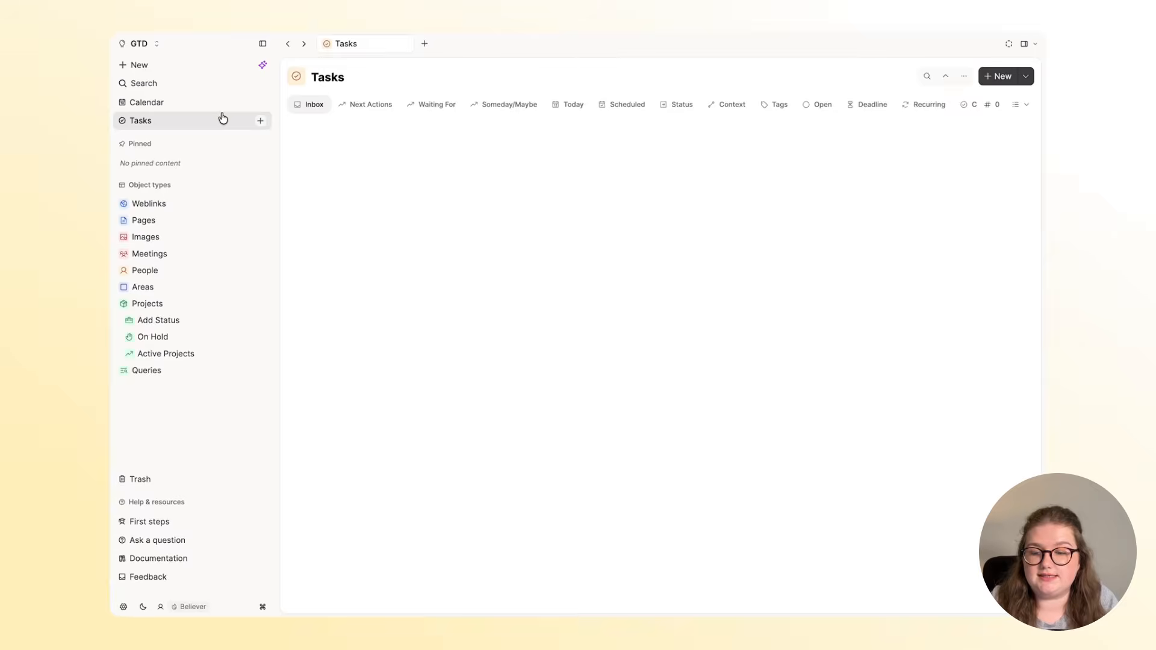
pyautogui.click(262, 45)
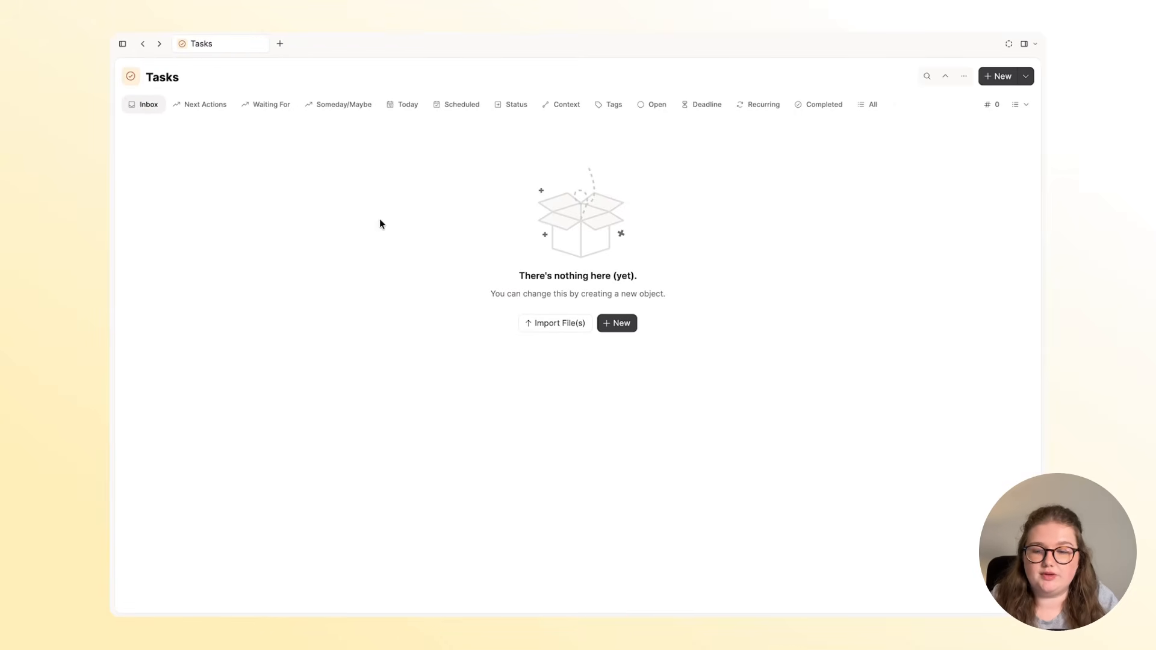
pyautogui.click(201, 103)
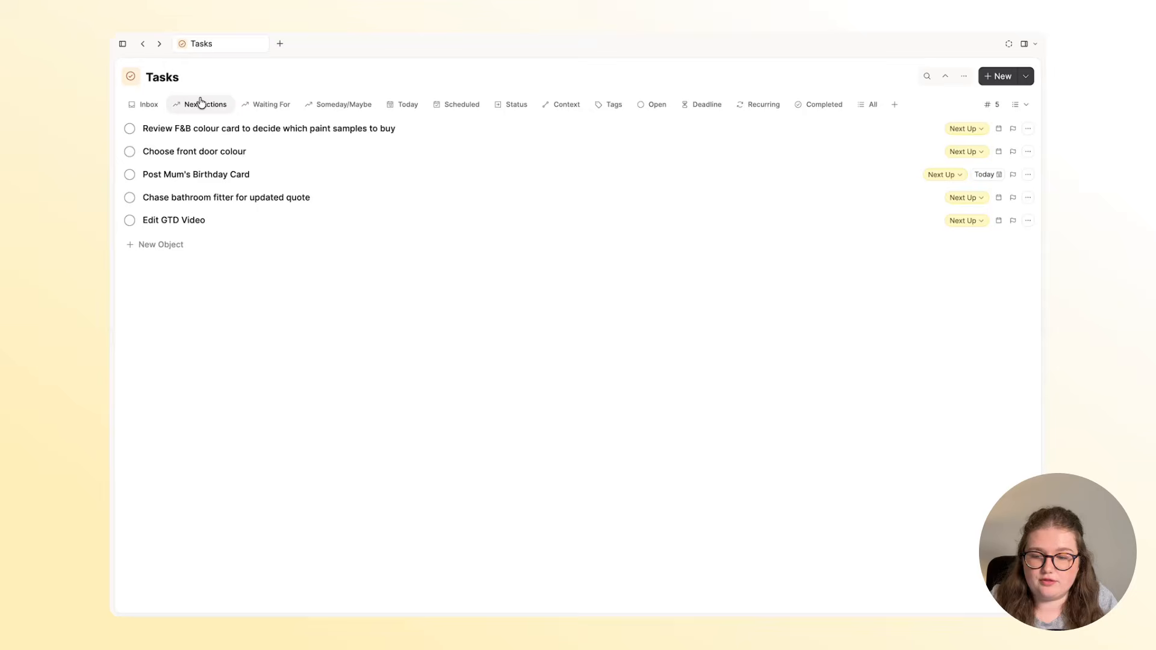
pyautogui.click(283, 111)
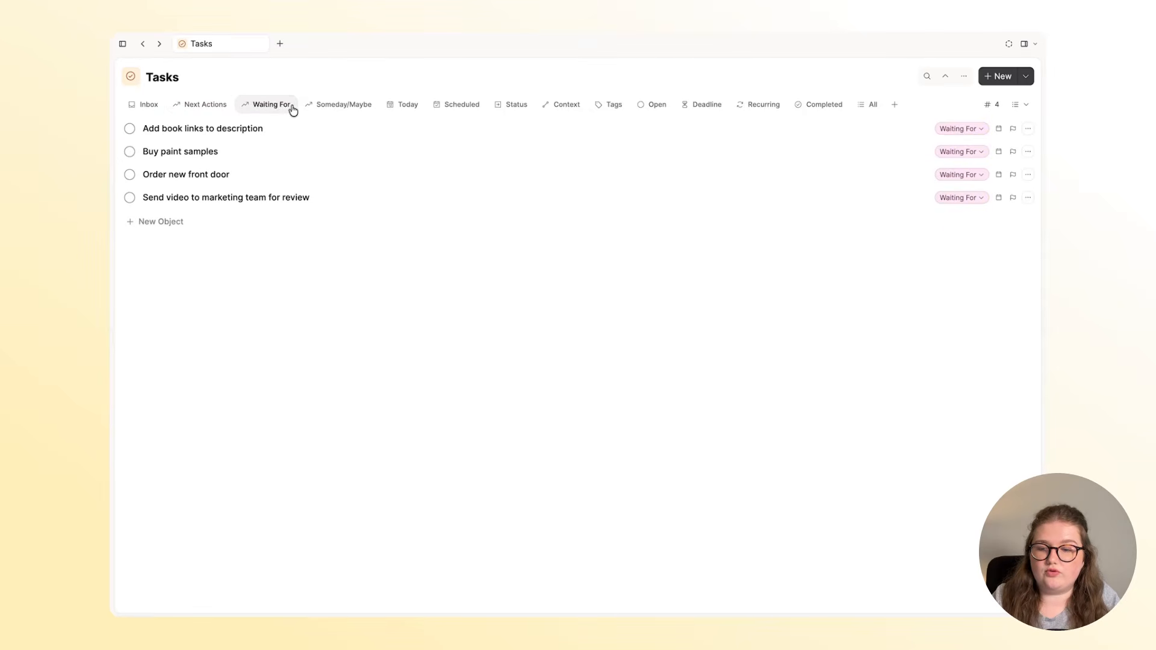
pyautogui.click(356, 108)
pyautogui.click(413, 109)
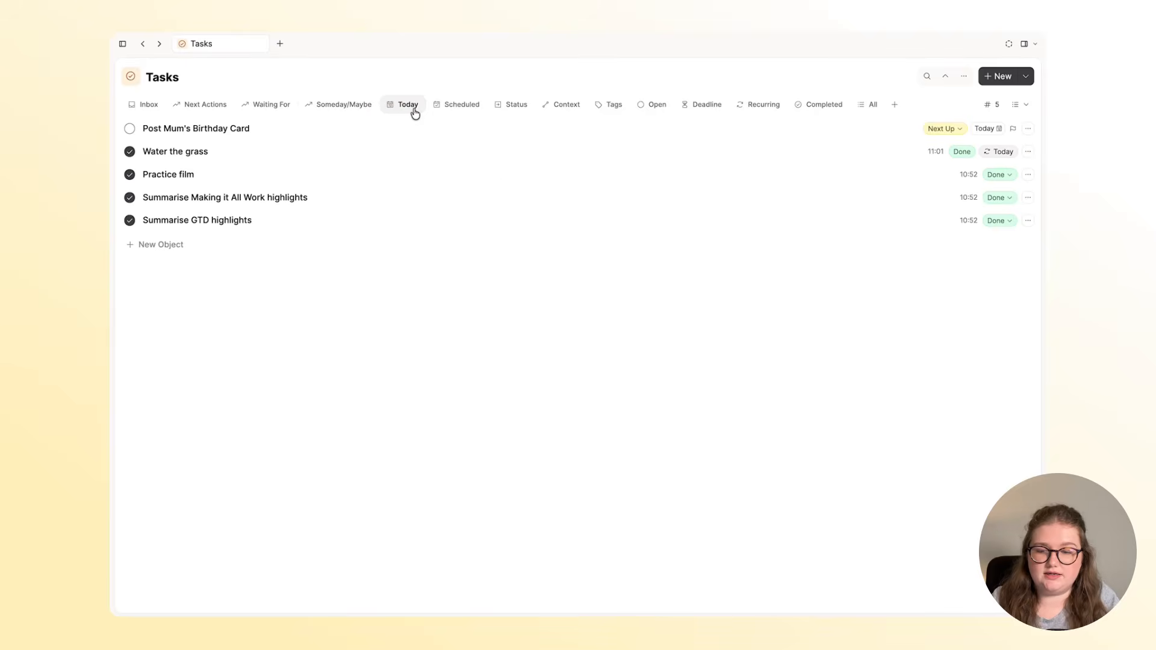
# Step: Group the Next Actions query by backlink objects and open the Home Renovation project's content from its group
pyautogui.click(227, 111)
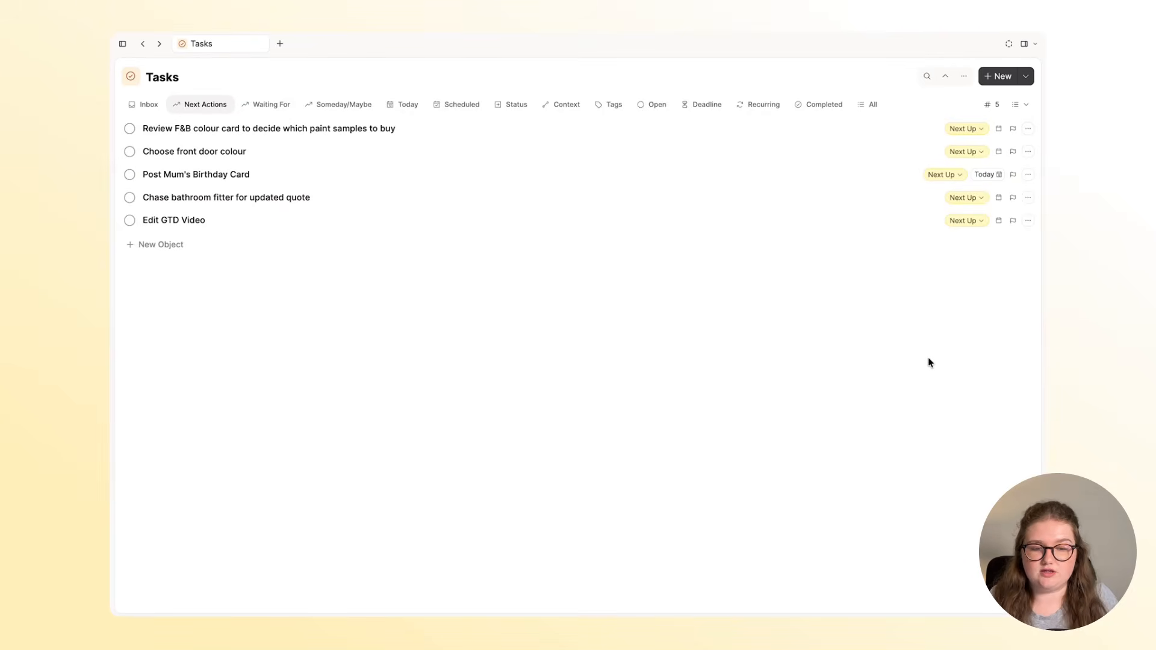
pyautogui.rightClick(215, 109)
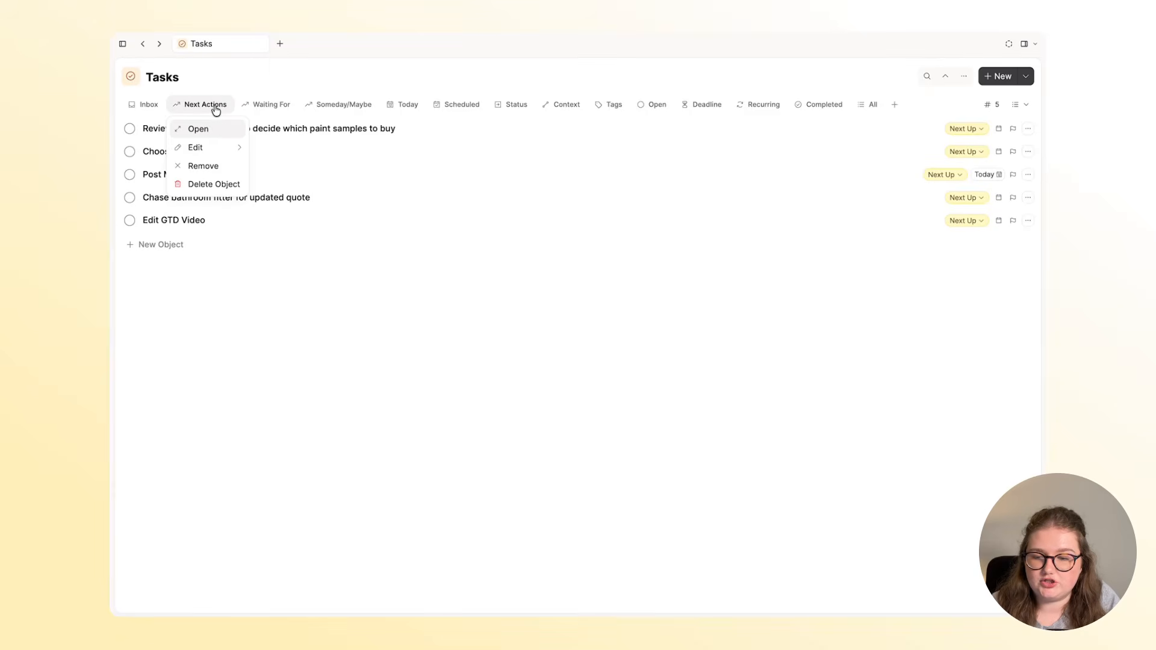
pyautogui.moveTo(213, 151)
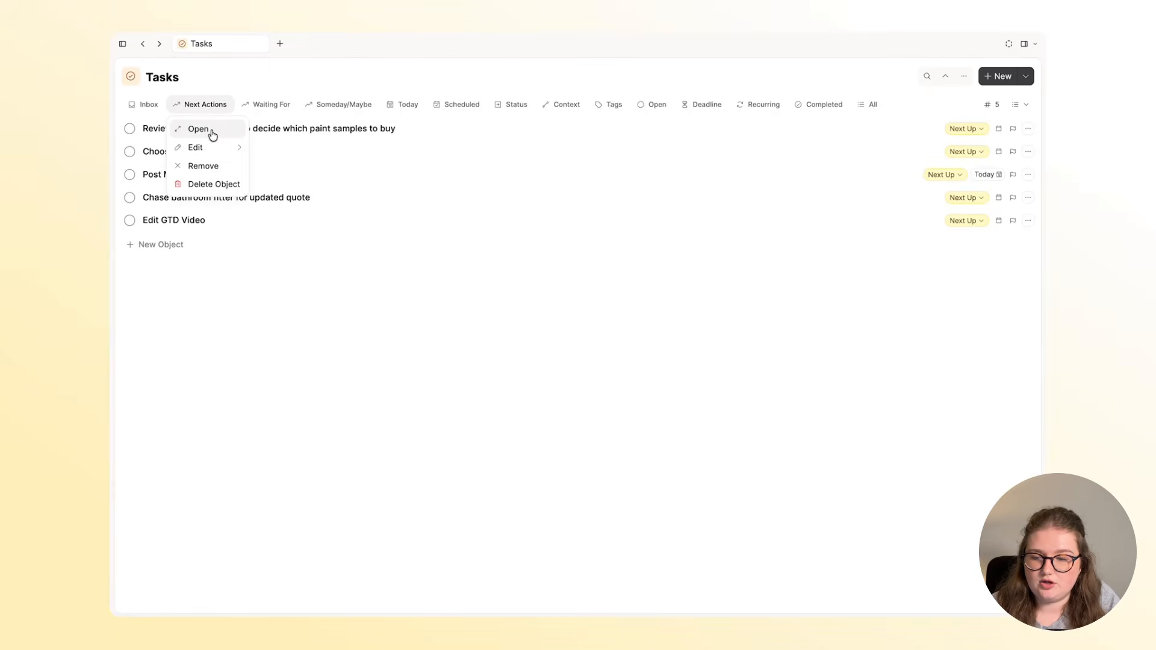
pyautogui.click(211, 129)
pyautogui.click(958, 81)
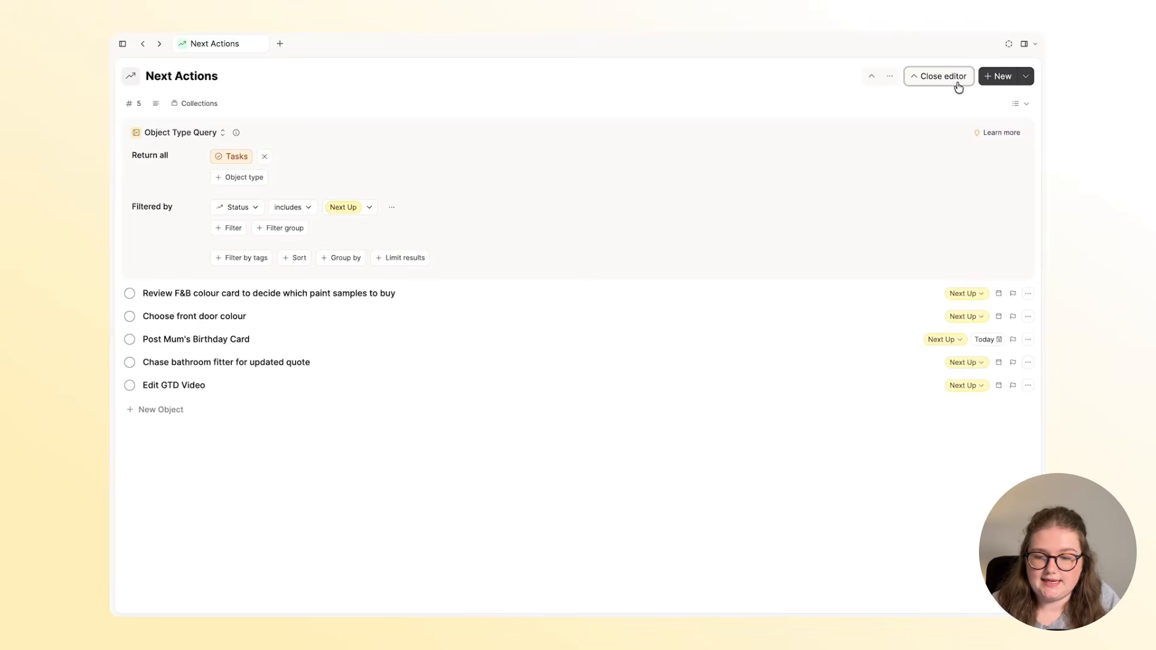
pyautogui.click(337, 260)
pyautogui.click(244, 260)
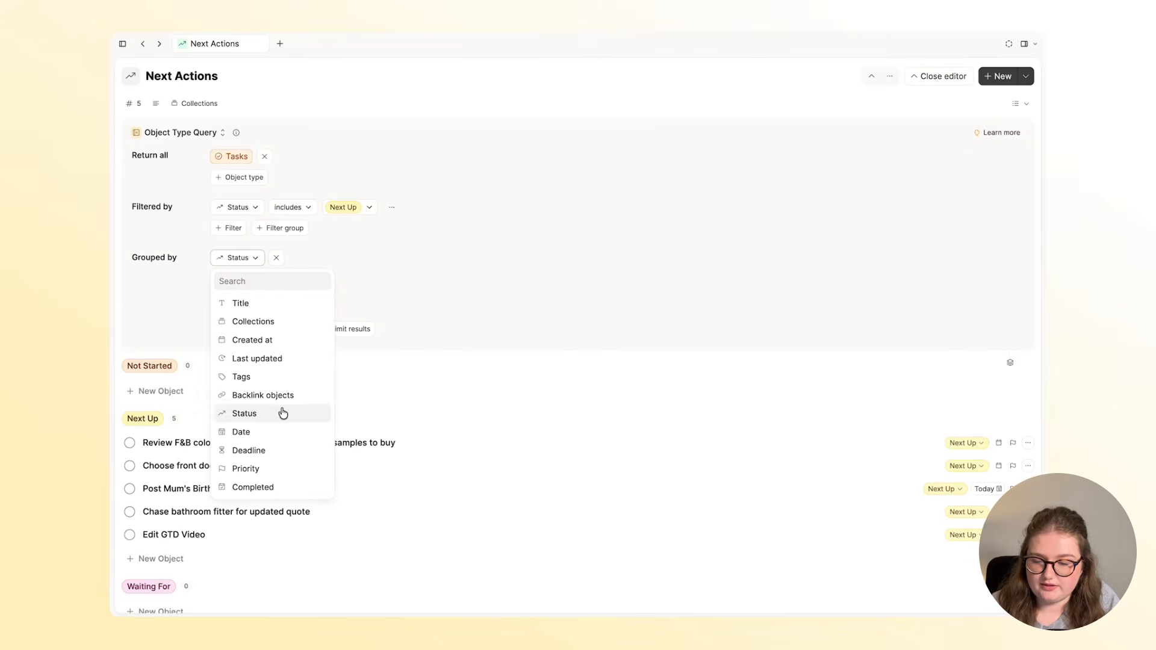
pyautogui.click(301, 401)
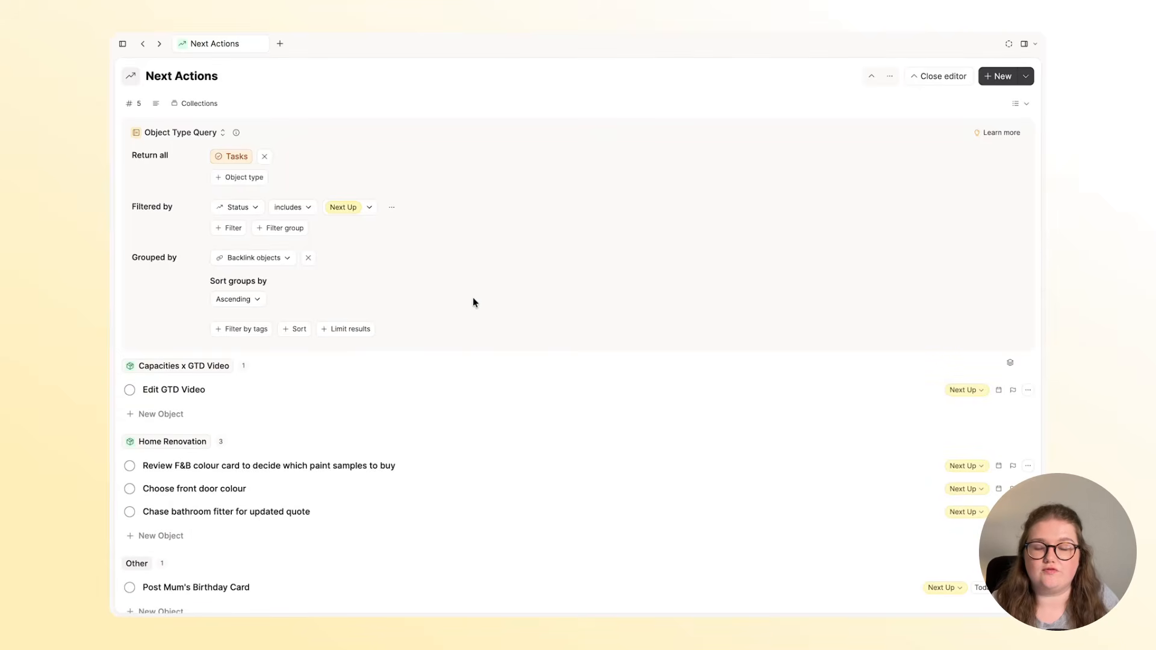
pyautogui.click(951, 76)
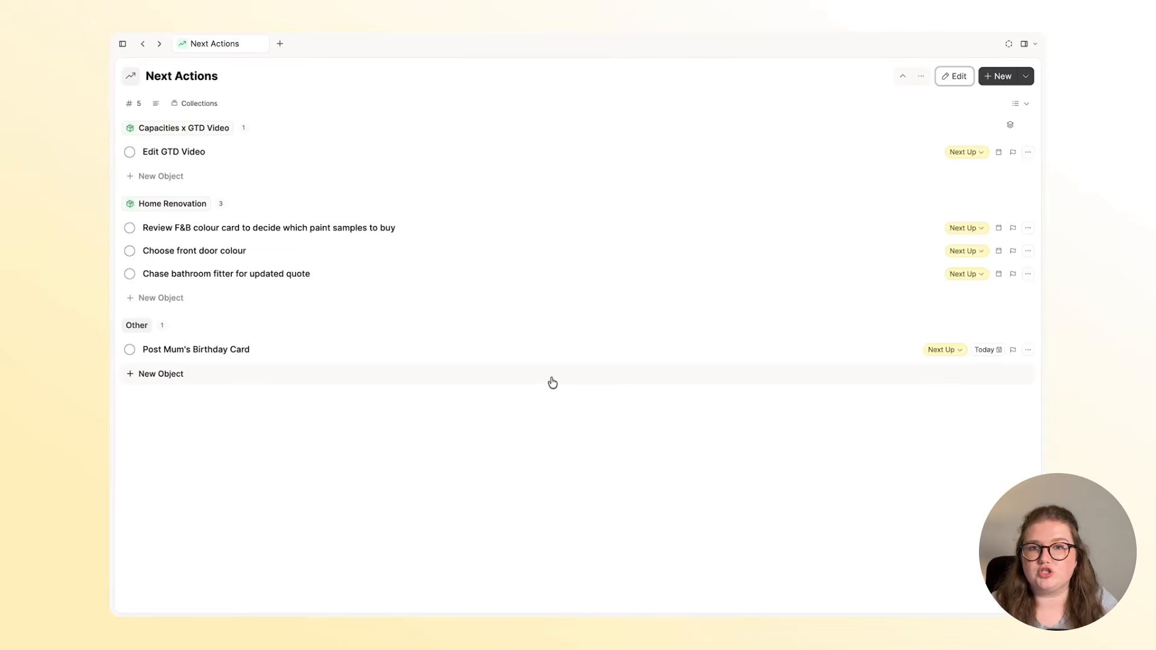
pyautogui.click(170, 205)
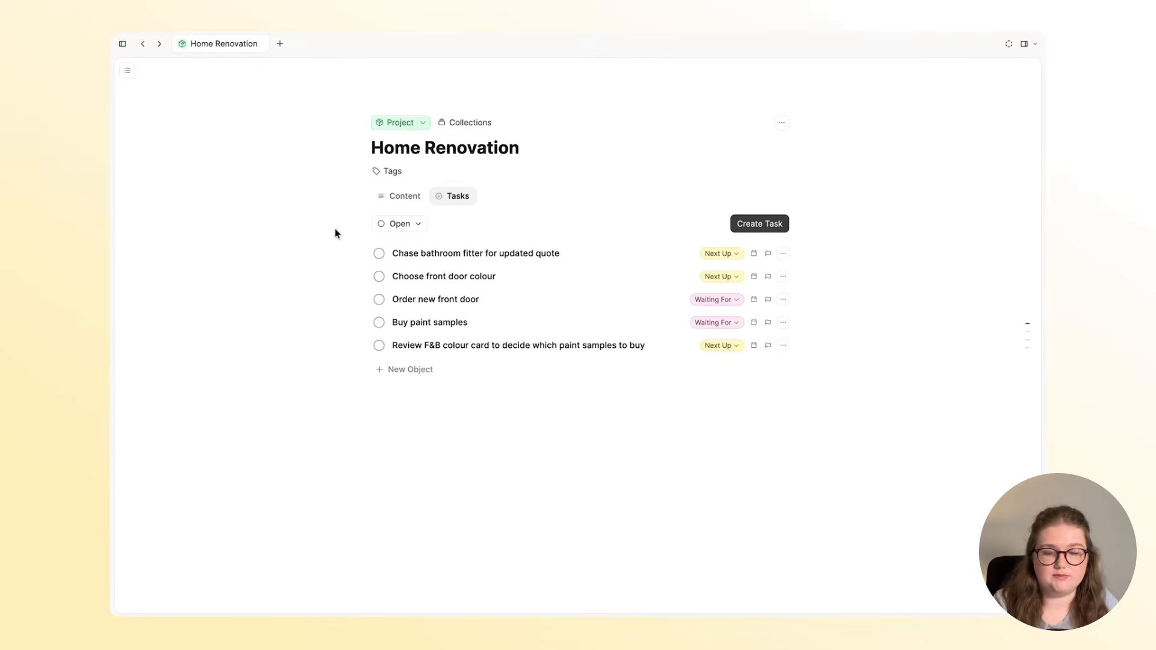
pyautogui.click(401, 198)
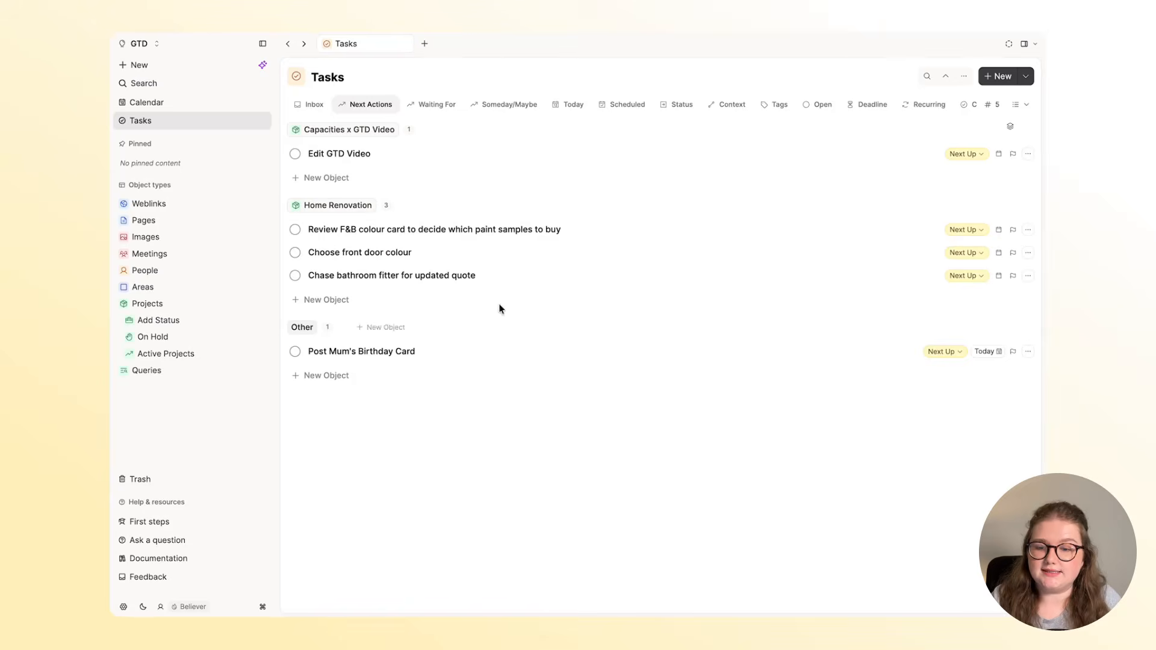
pyautogui.click(508, 156)
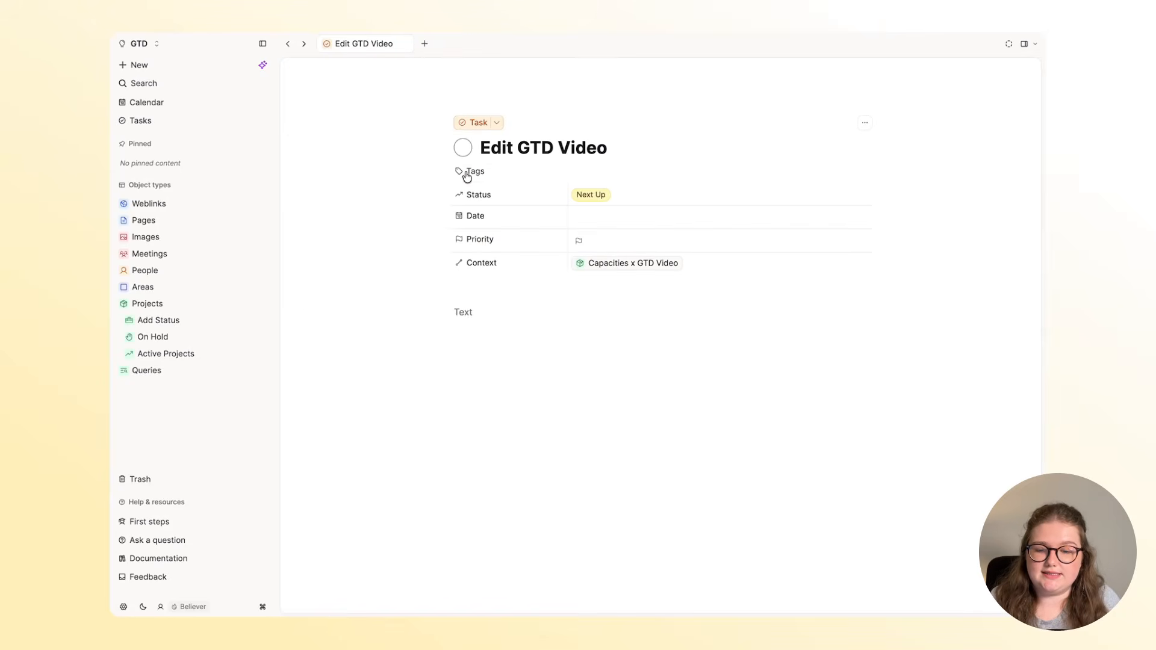
pyautogui.click(468, 175)
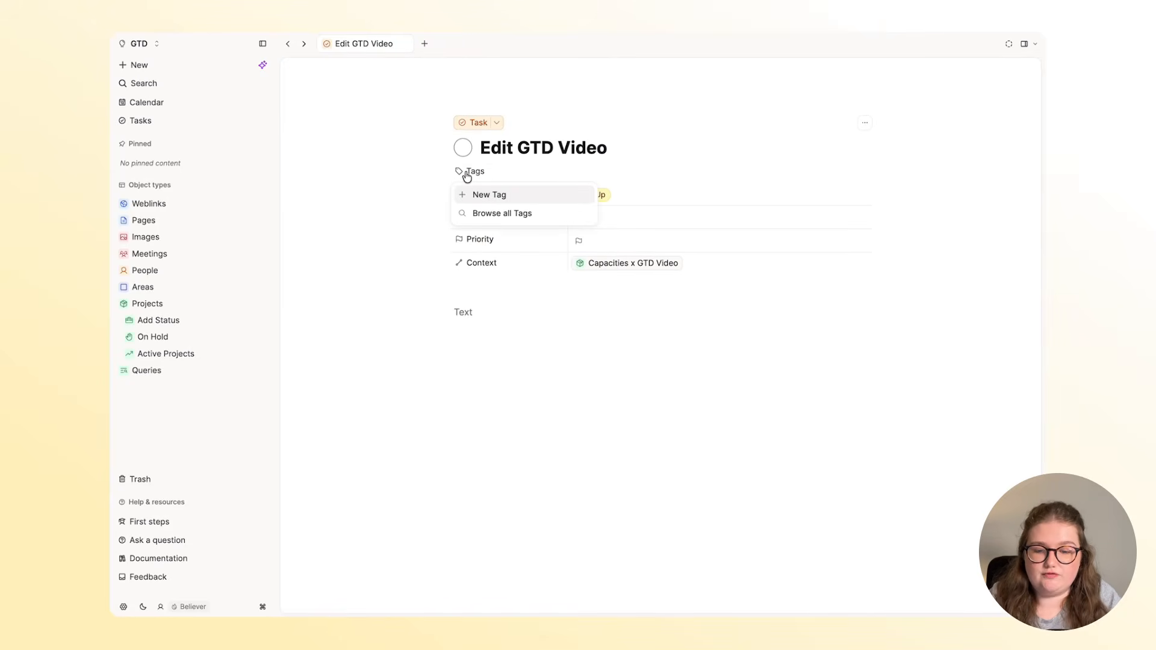
pyautogui.write('@work laptop')
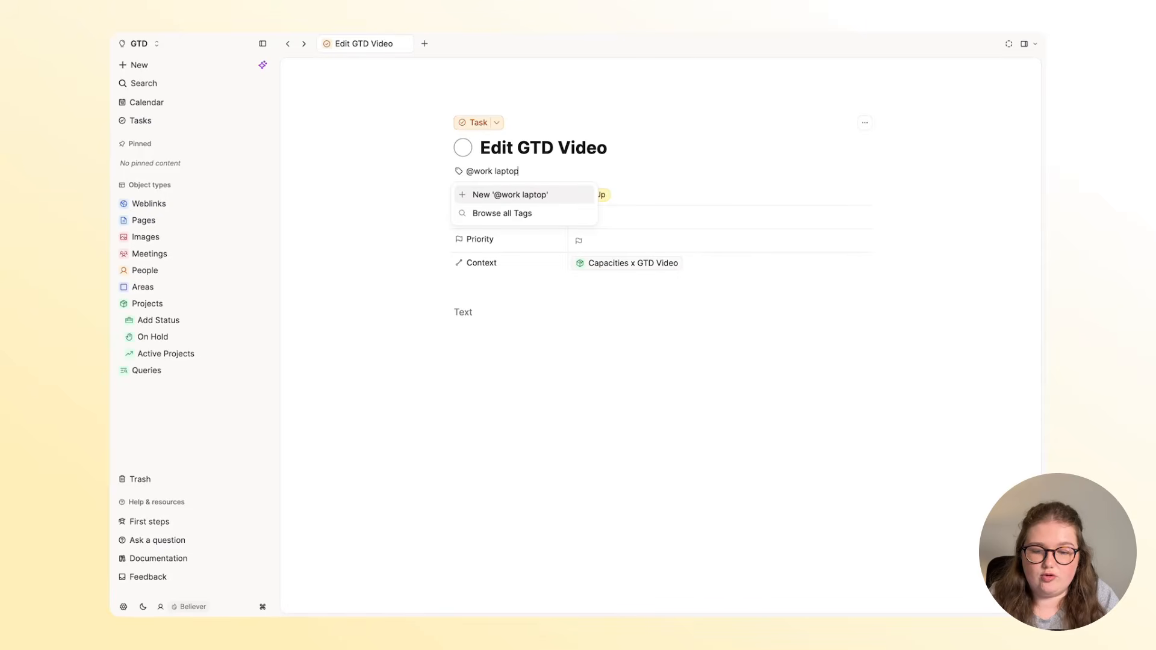
pyautogui.click(509, 194)
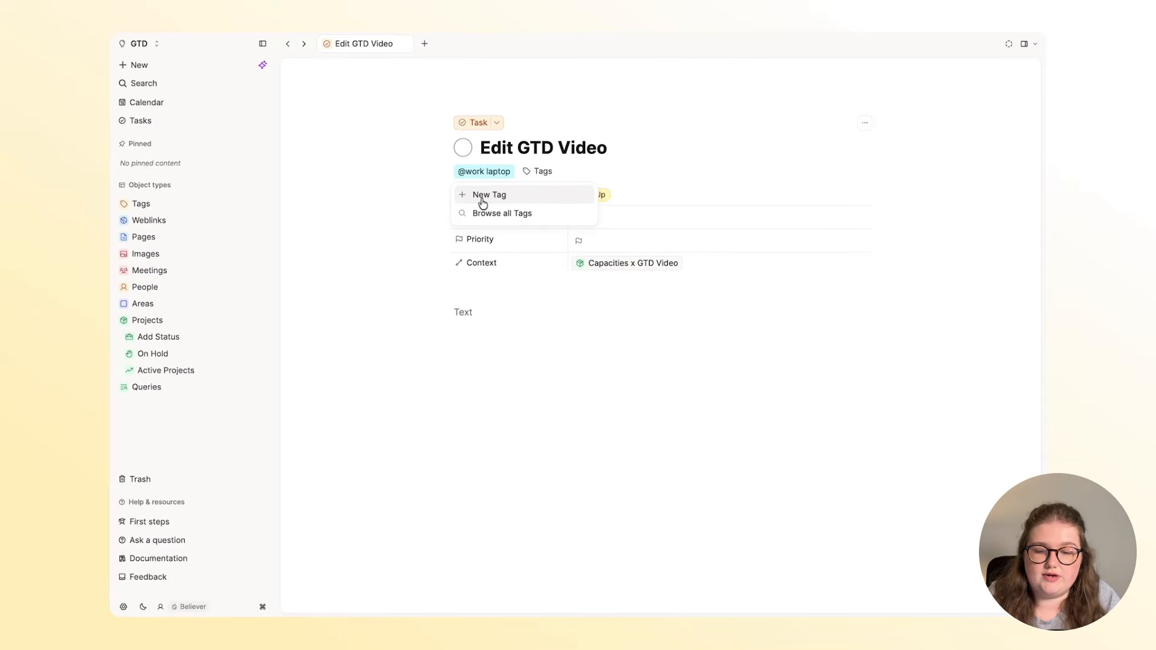
pyautogui.click(427, 222)
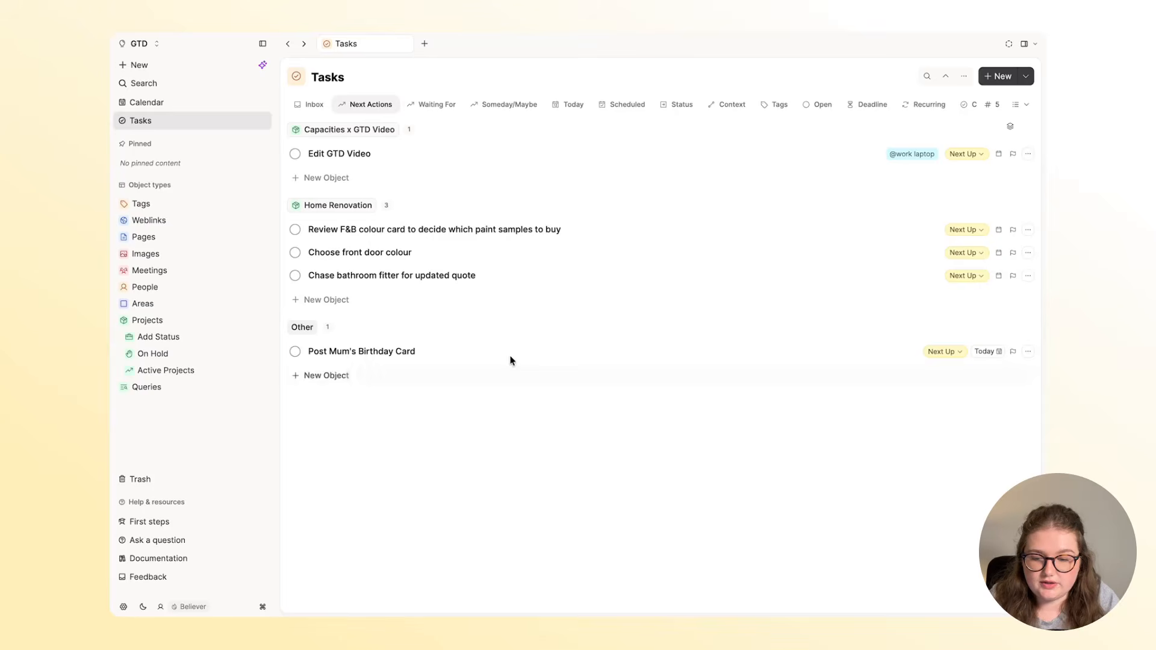
pyautogui.click(543, 241)
pyautogui.click(477, 192)
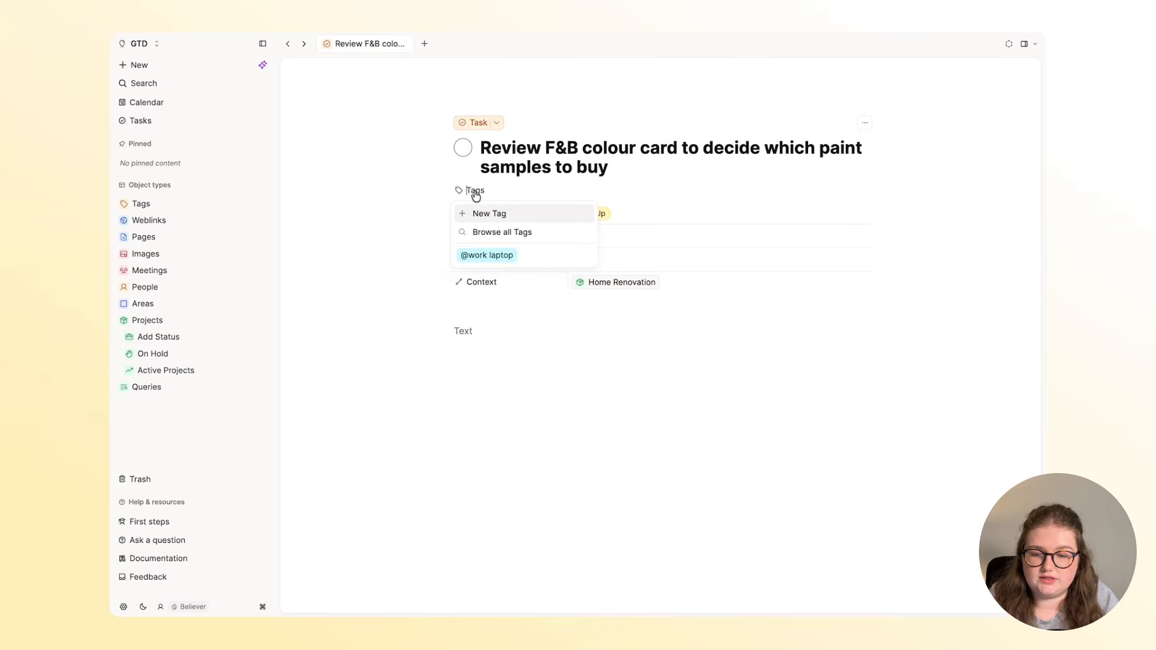
pyautogui.write('@home')
pyautogui.click(488, 213)
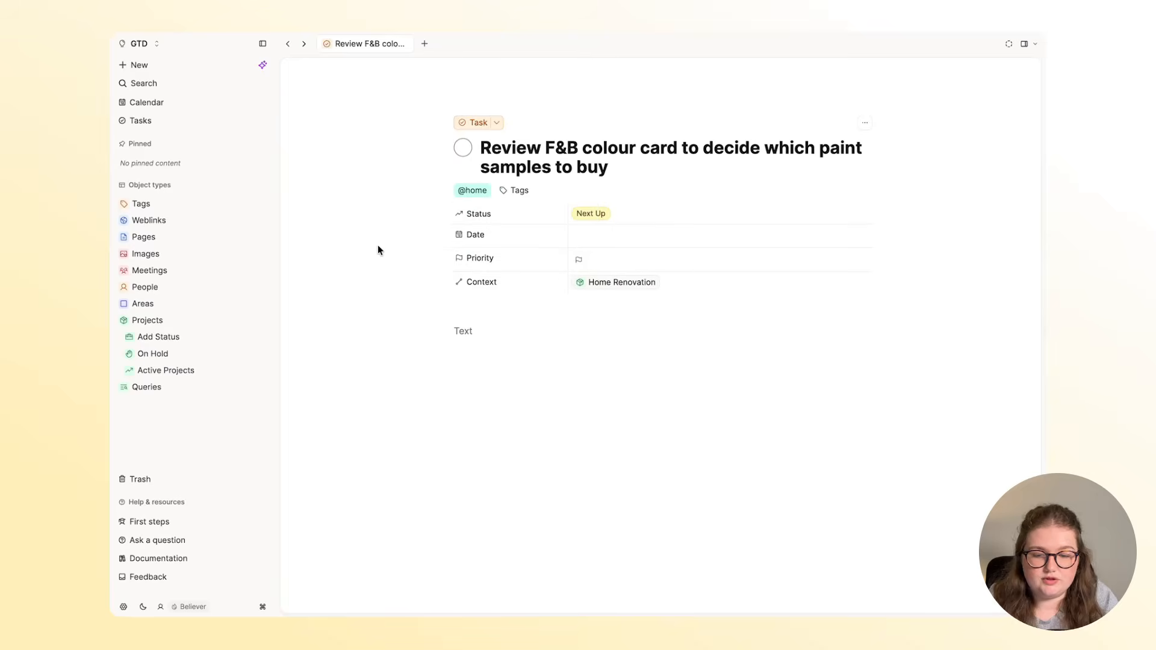
pyautogui.press('super+[')
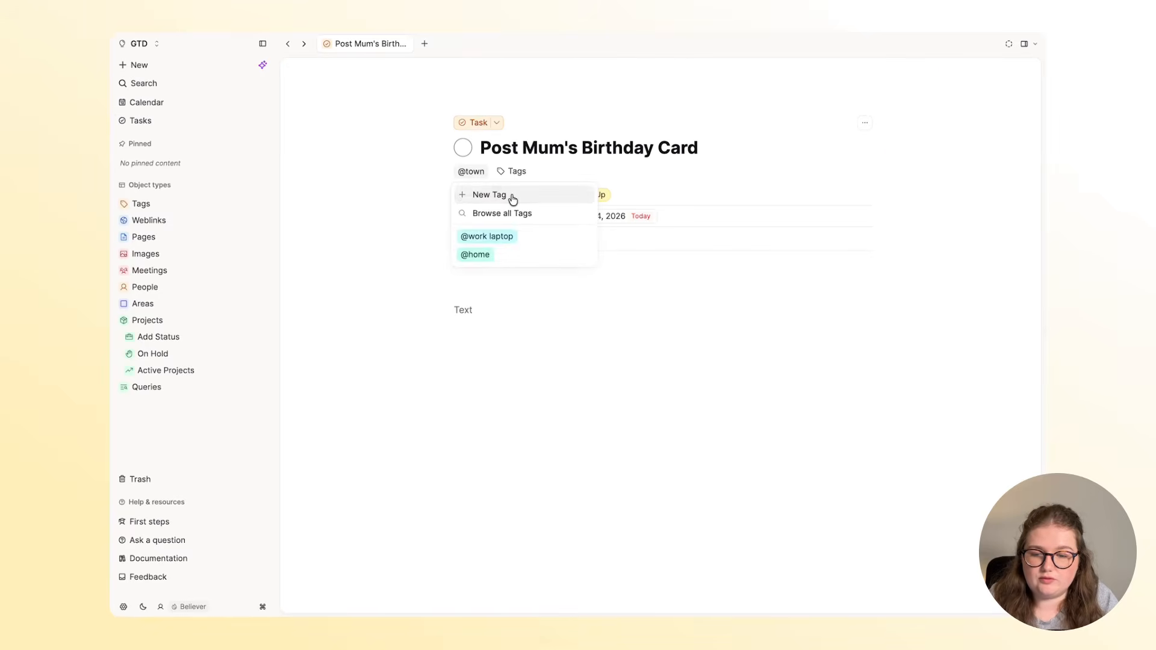
pyautogui.click(388, 263)
pyautogui.press('super+[')
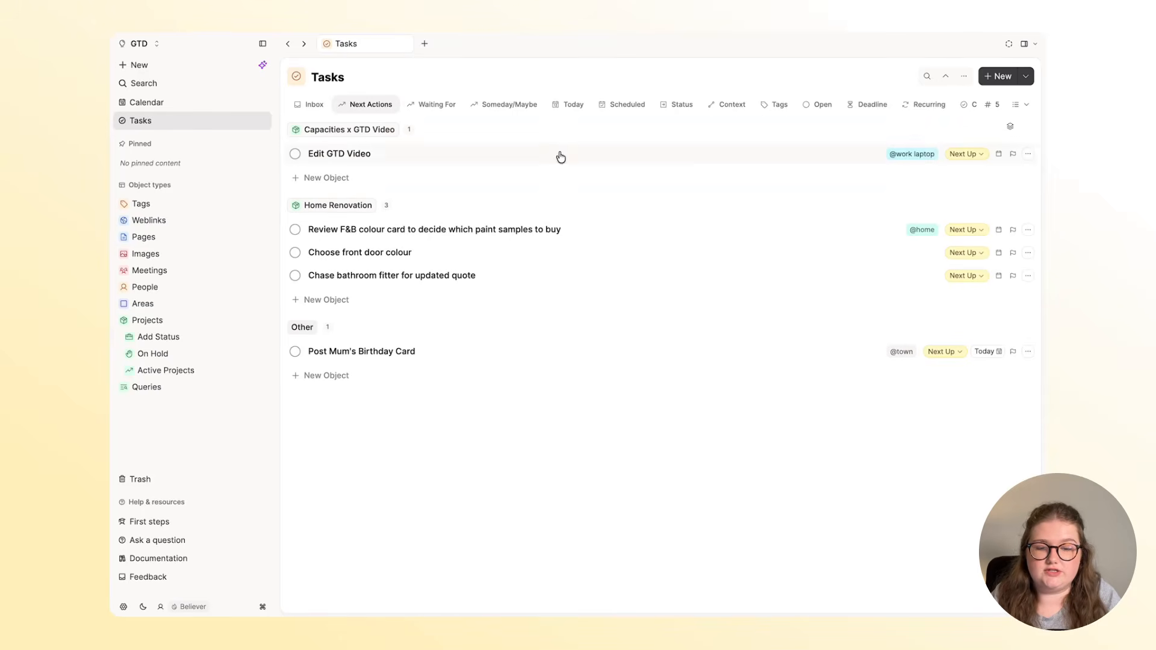
pyautogui.click(781, 112)
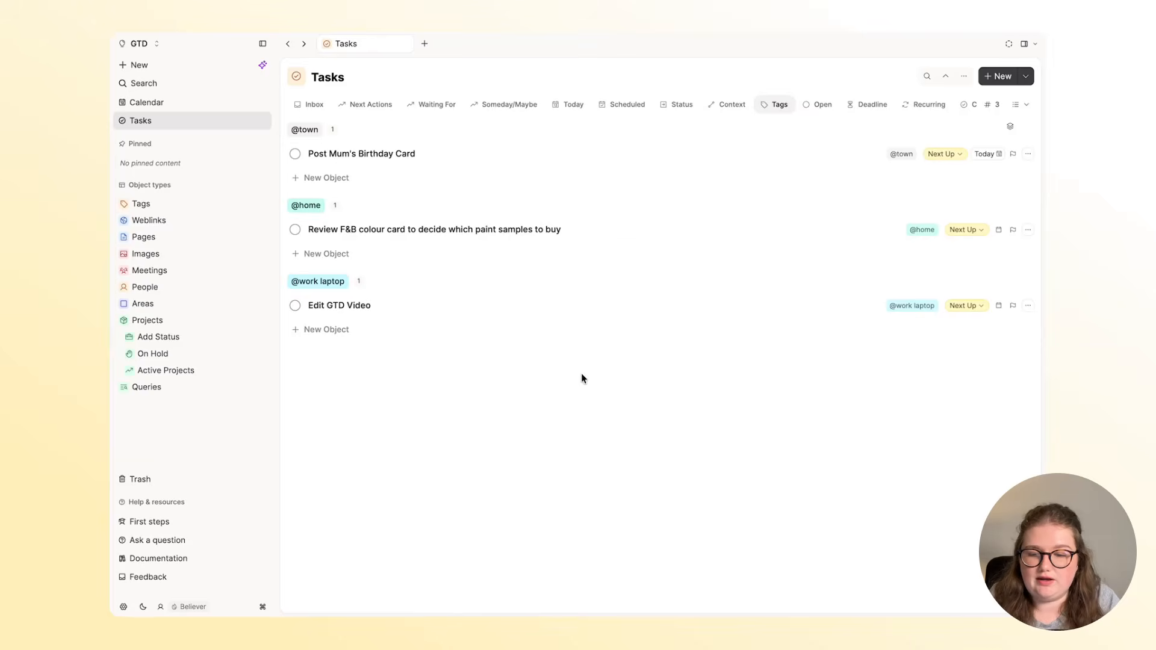
pyautogui.click(312, 180)
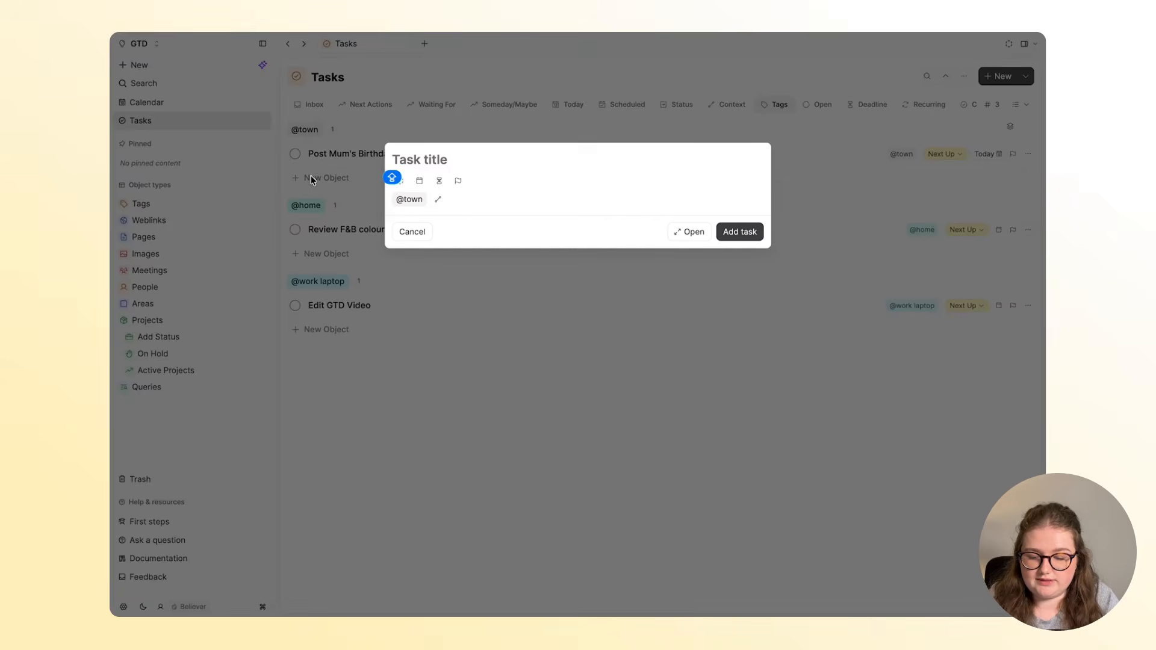
pyautogui.write('Return M&S order')
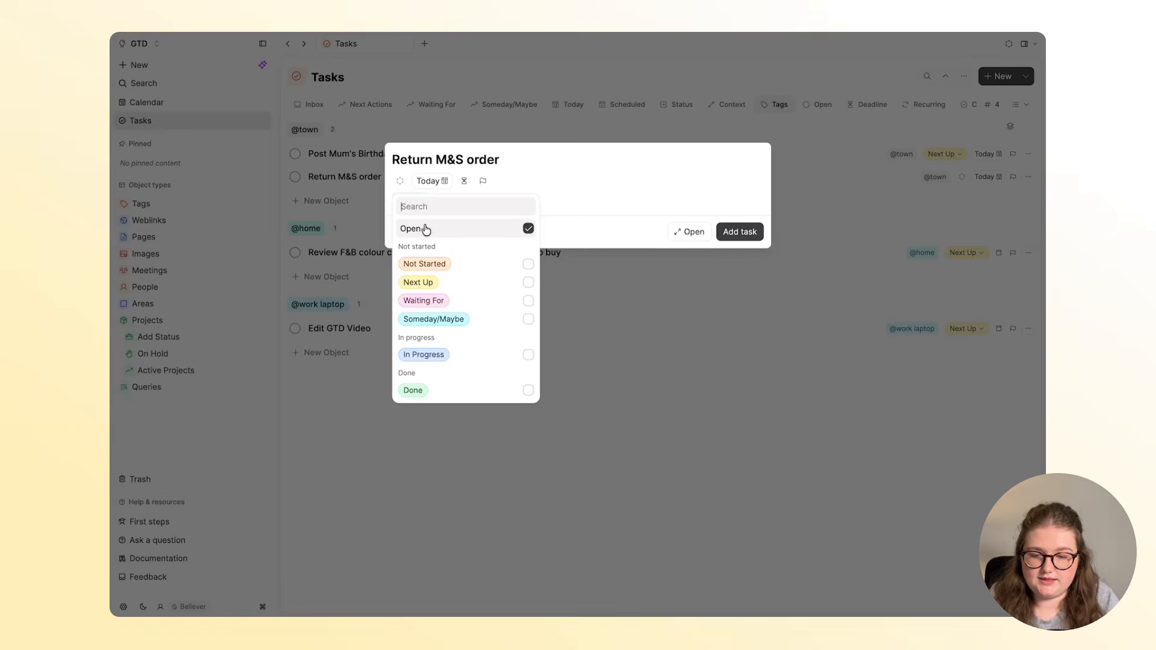
pyautogui.click(425, 283)
pyautogui.click(735, 230)
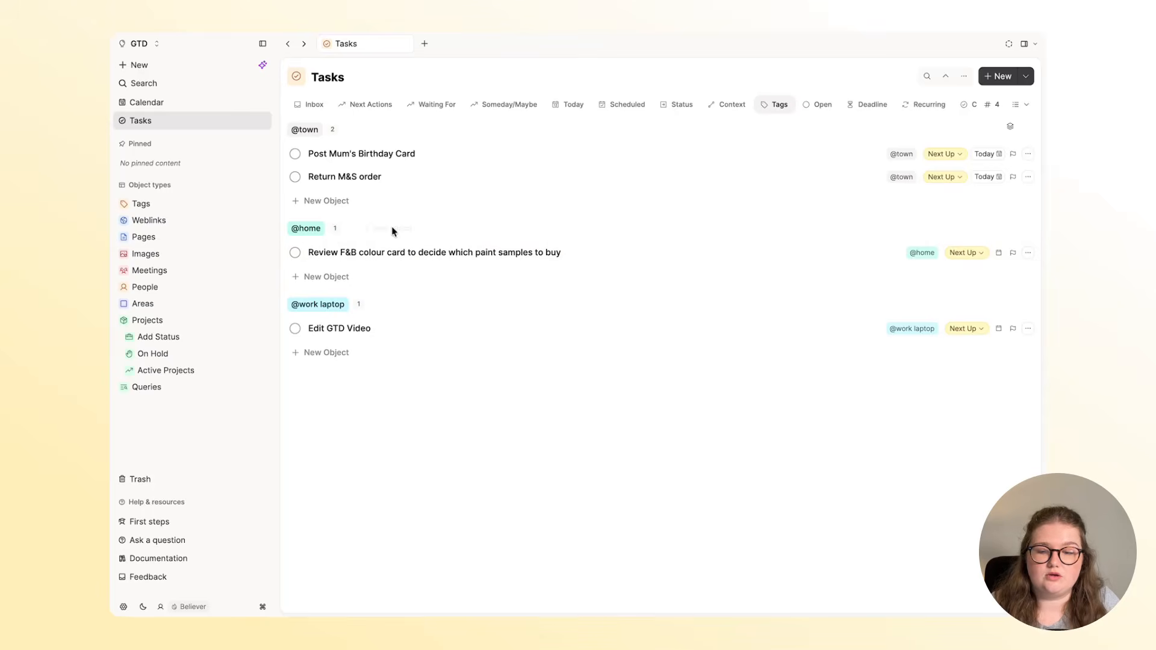
pyautogui.click(295, 177)
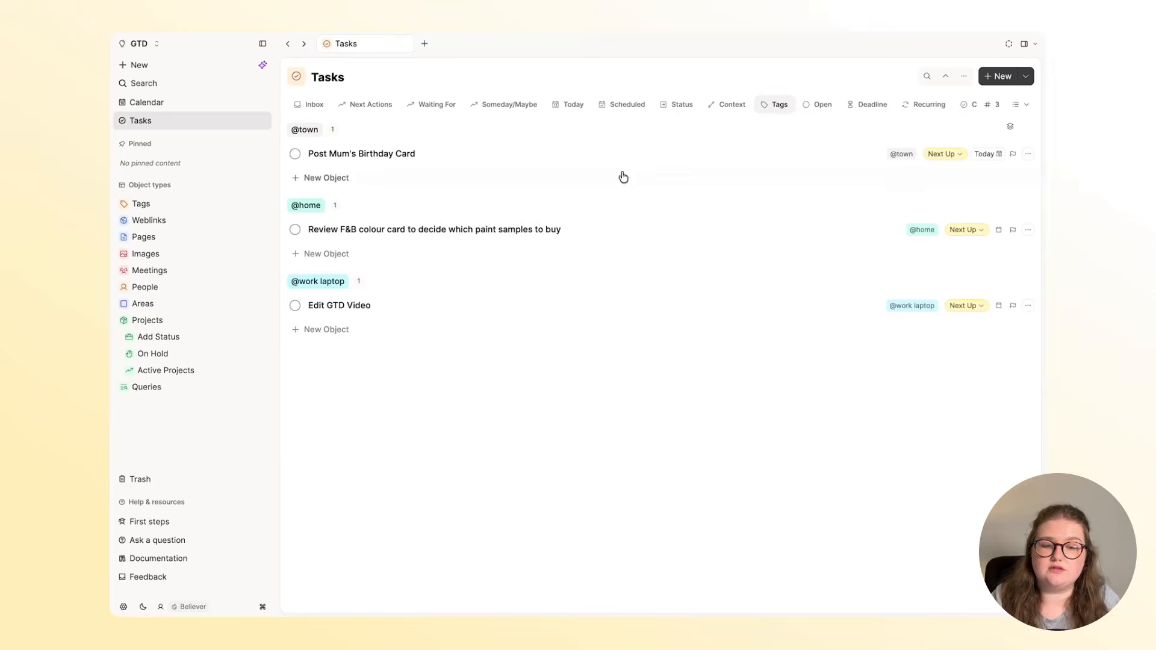
# Step: Look through the recurring tasks and the People objects
pyautogui.click(929, 105)
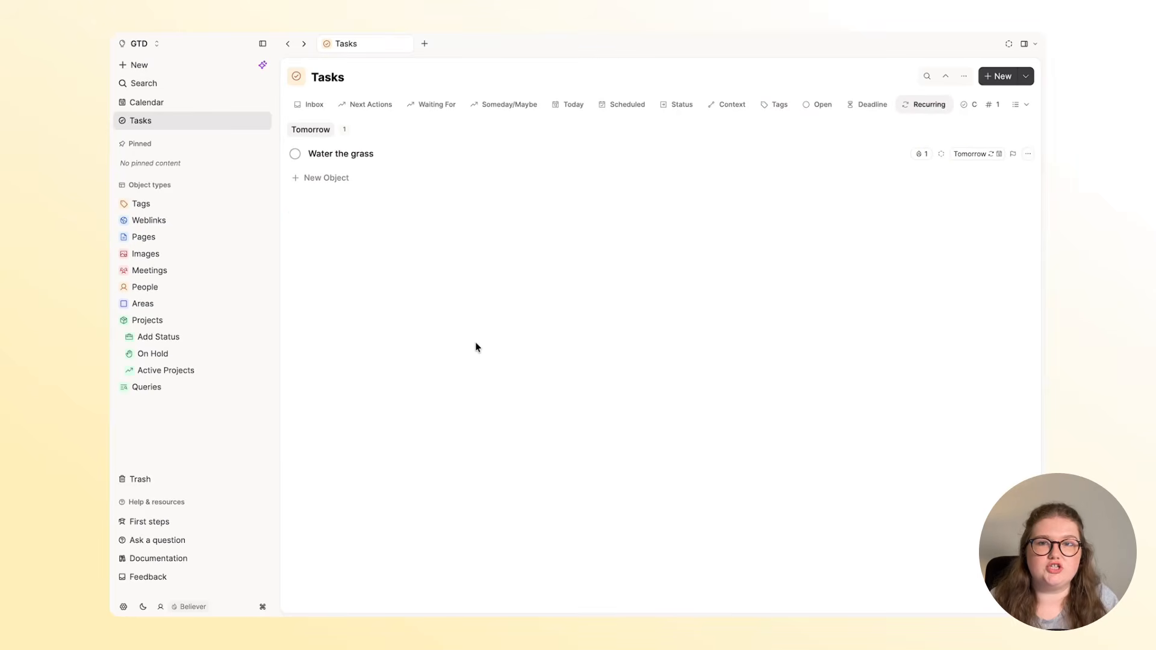
pyautogui.click(181, 290)
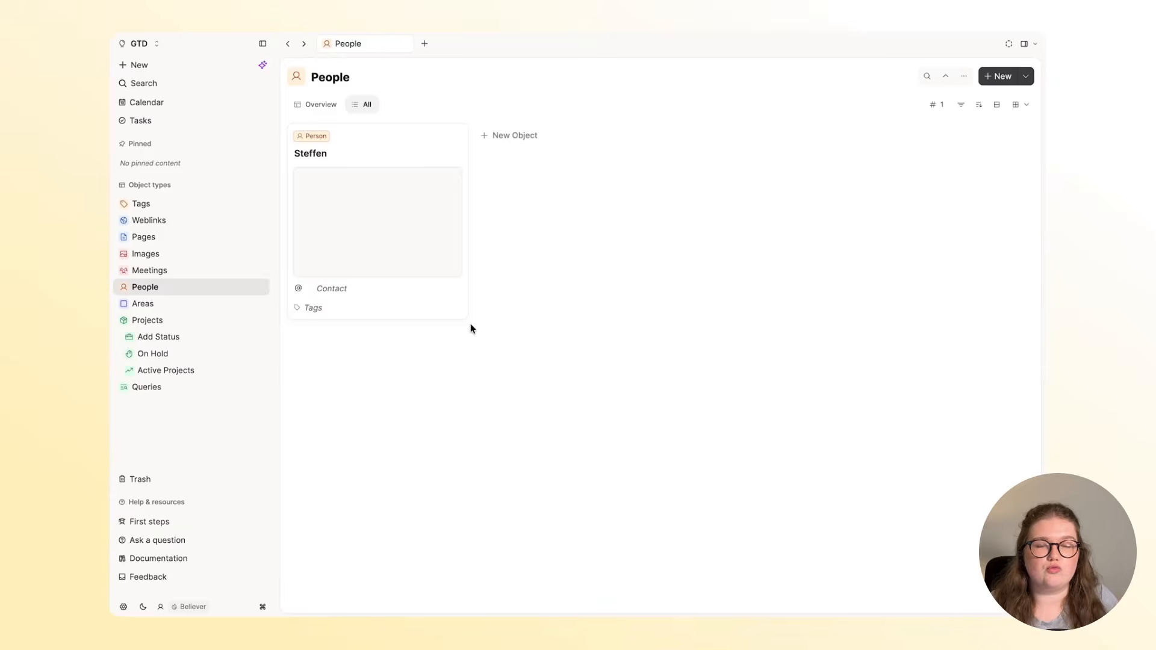
# Step: Create an inbox task about asking a contact how to fix the VS Code error, with status Next Up and today's date
pyautogui.click(262, 120)
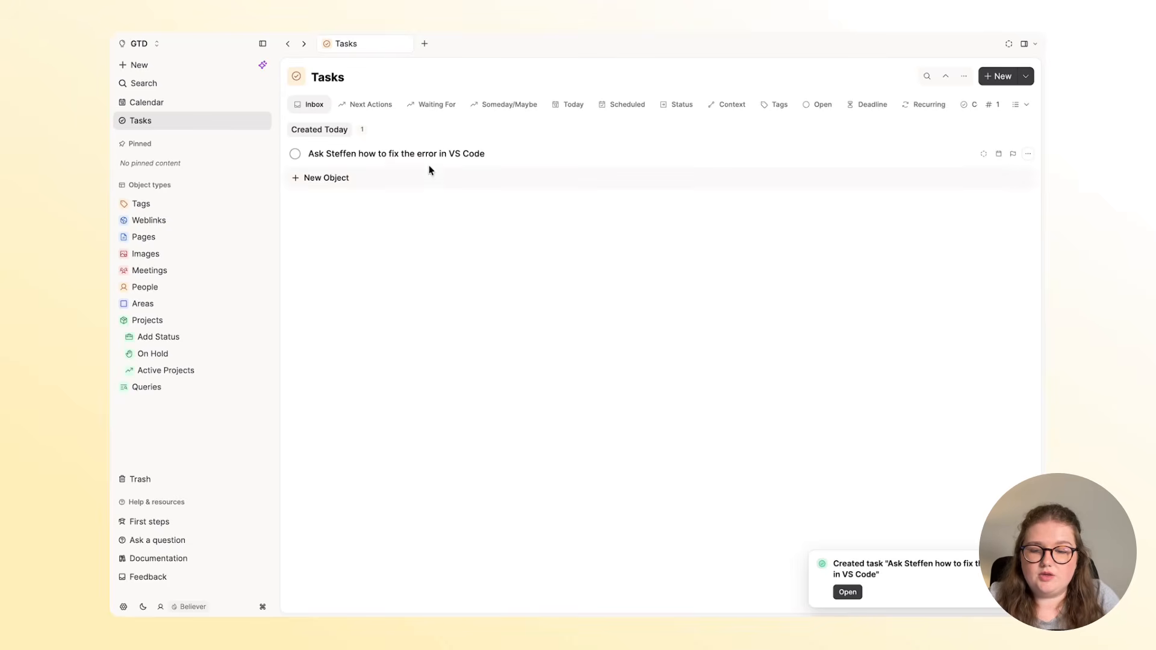
pyautogui.click(438, 159)
pyautogui.click(596, 200)
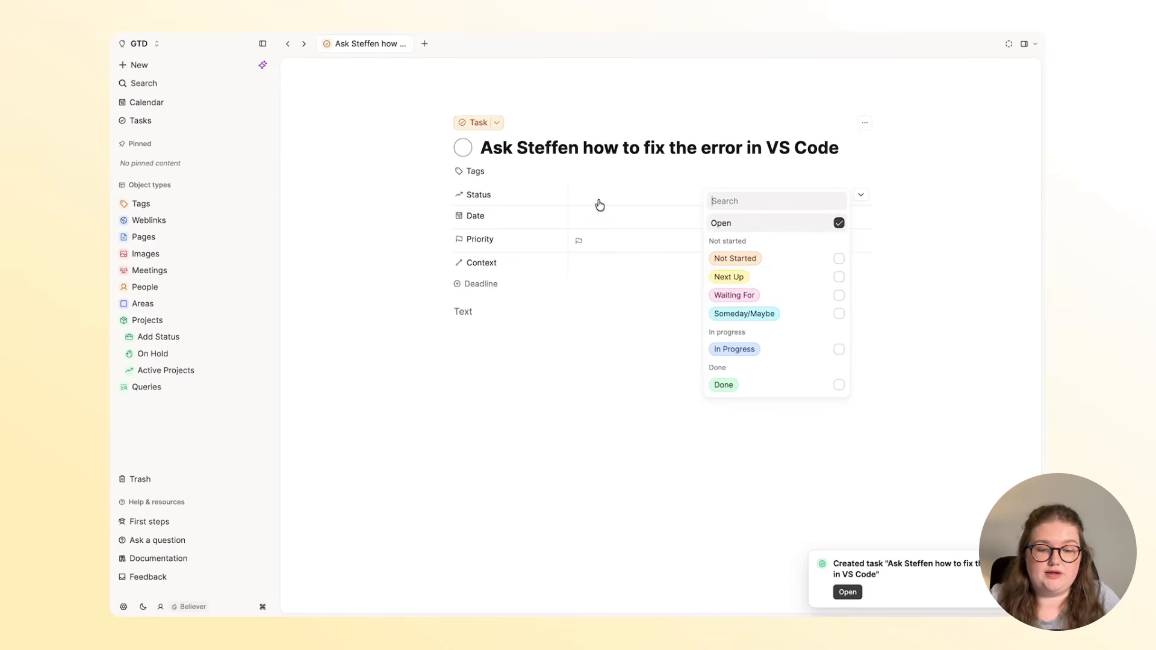
pyautogui.click(733, 277)
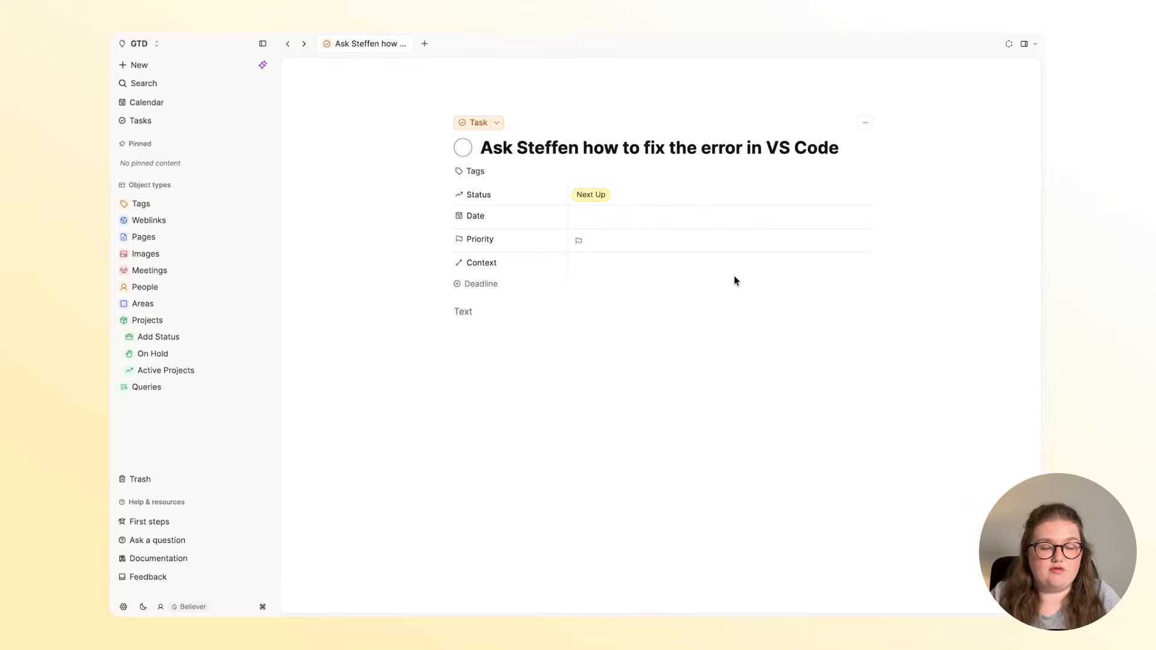
pyautogui.click(610, 215)
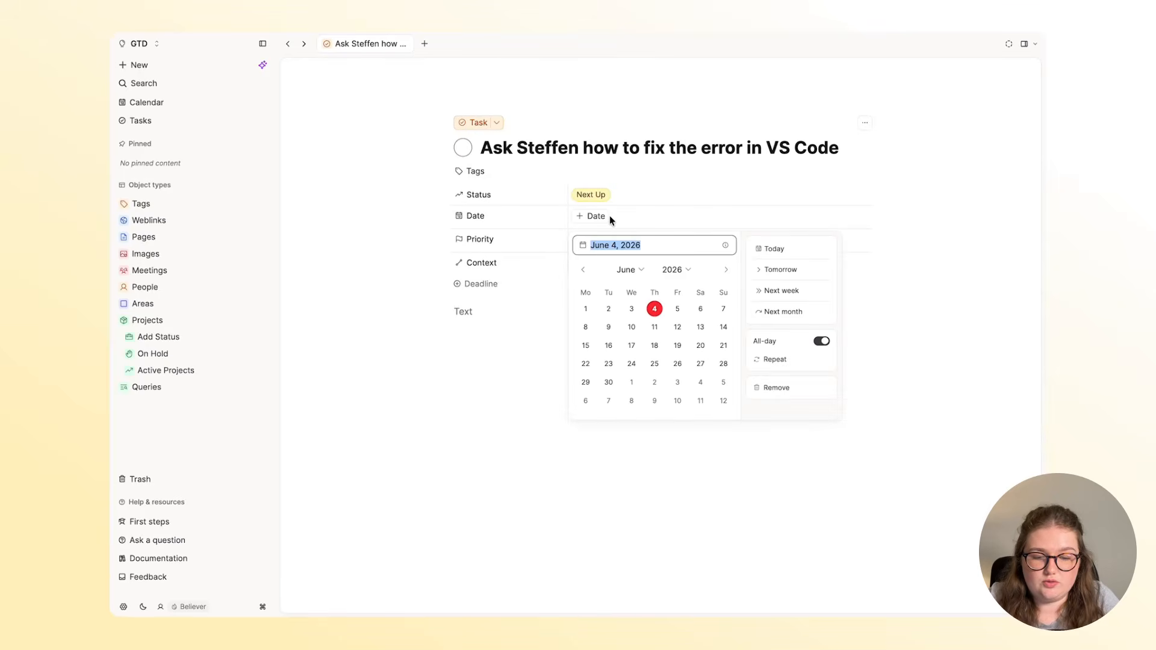
pyautogui.click(777, 249)
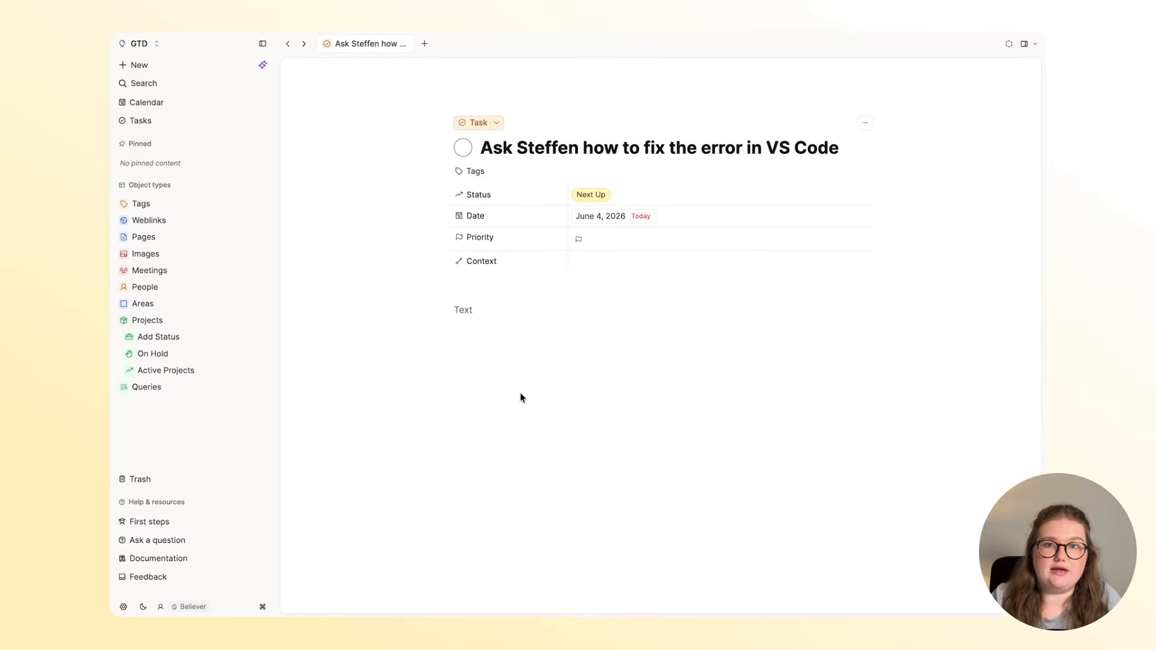
# Step: Reopen the VS Code error task from the Next Actions view and add the contact's person object as its context
pyautogui.click(191, 109)
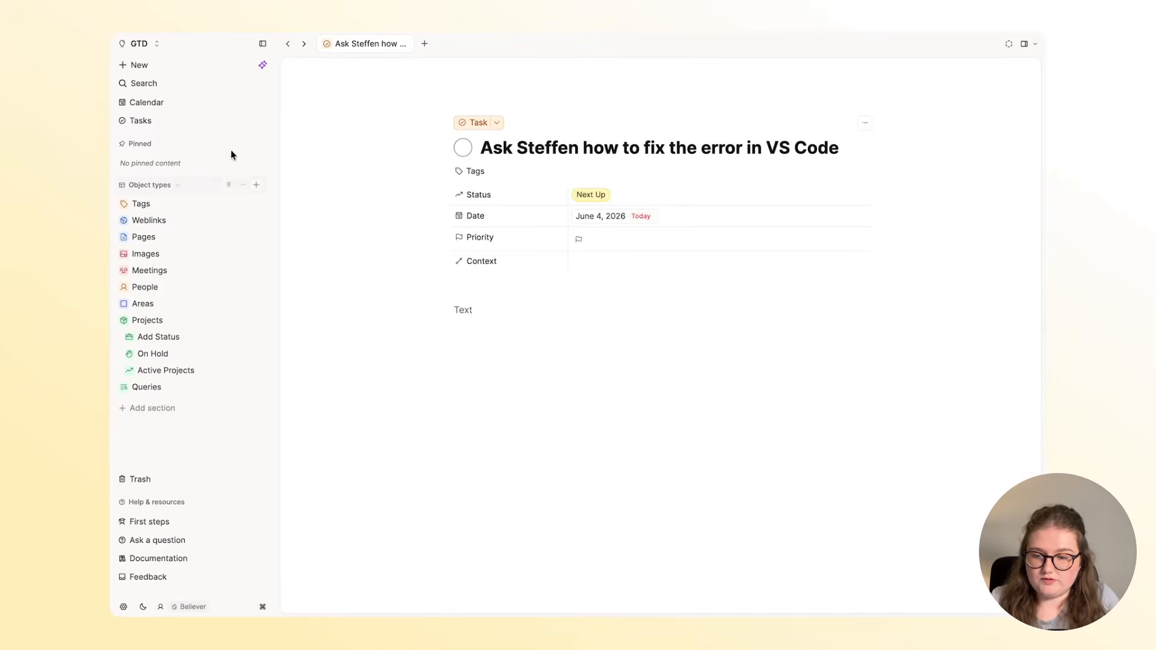
pyautogui.click(221, 120)
pyautogui.click(385, 102)
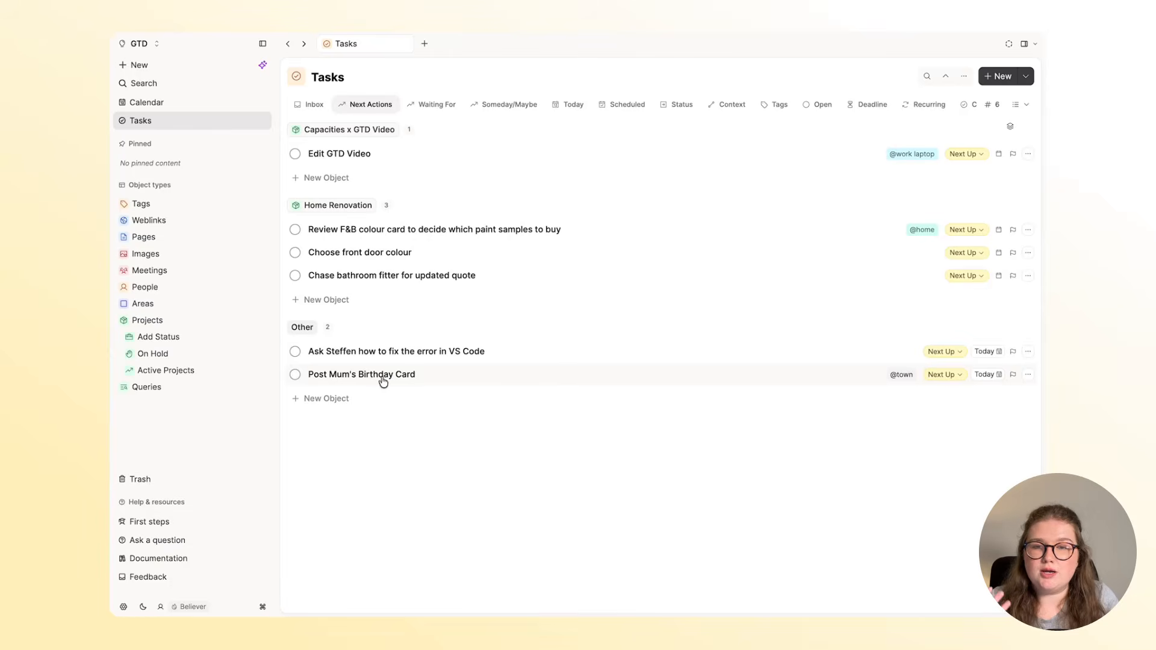
pyautogui.click(349, 351)
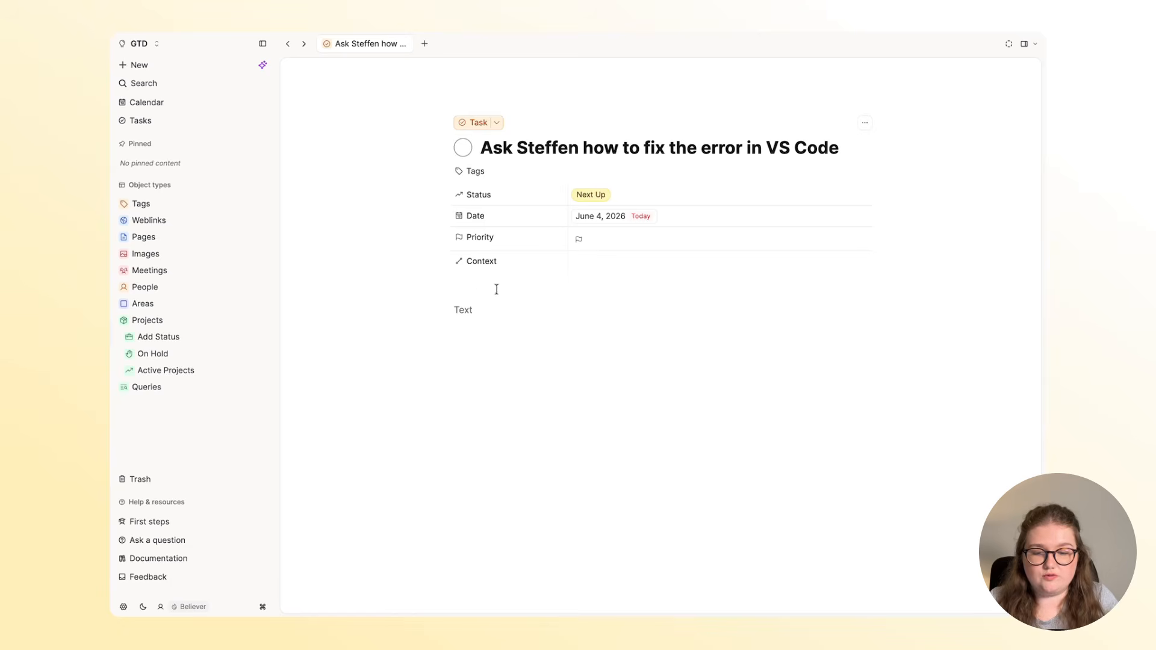
pyautogui.click(606, 259)
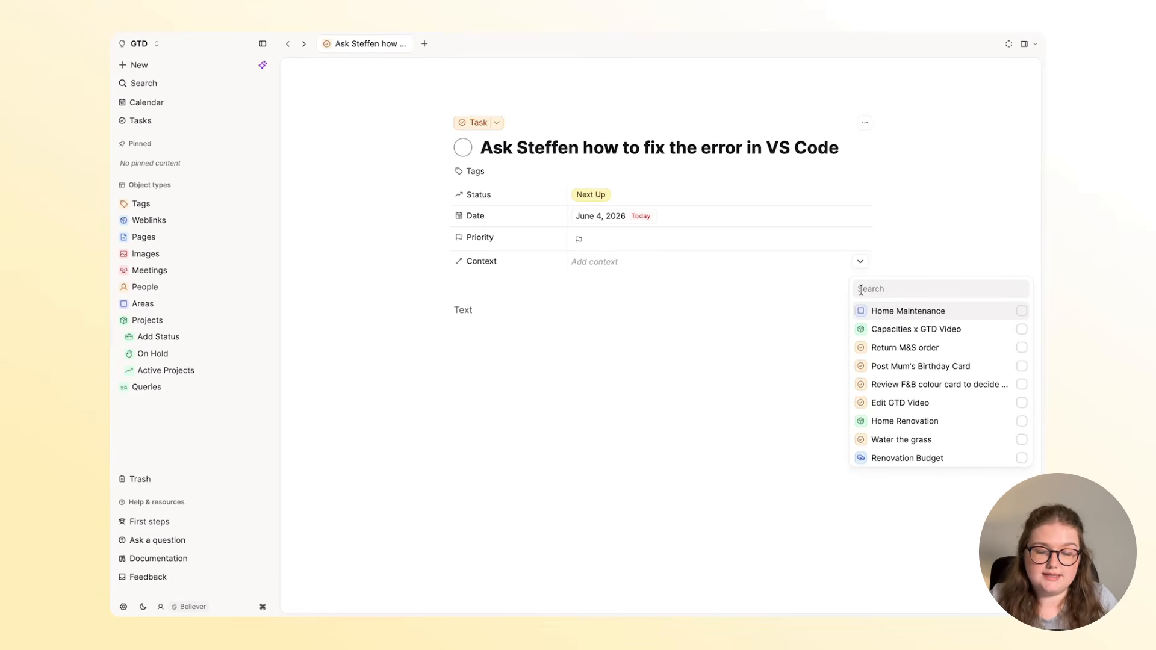
pyautogui.write('ste')
pyautogui.click(880, 311)
pyautogui.click(679, 315)
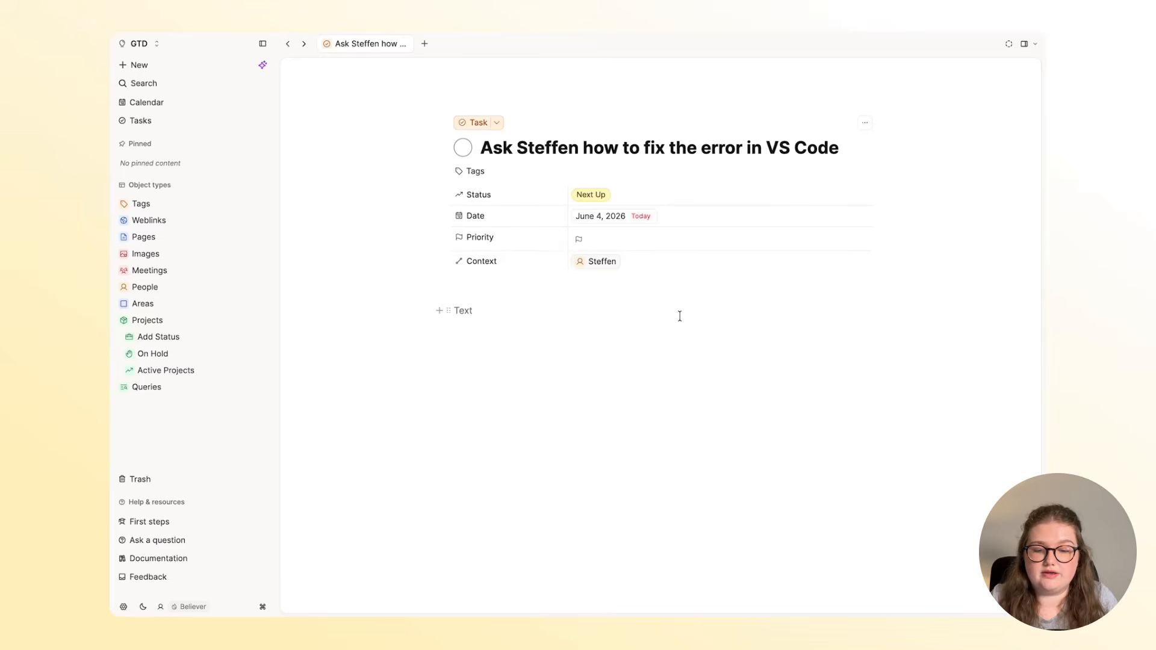
# Step: Open the contact's person page from the VS Code error task and examine its linked tasks and task filter options
pyautogui.click(589, 267)
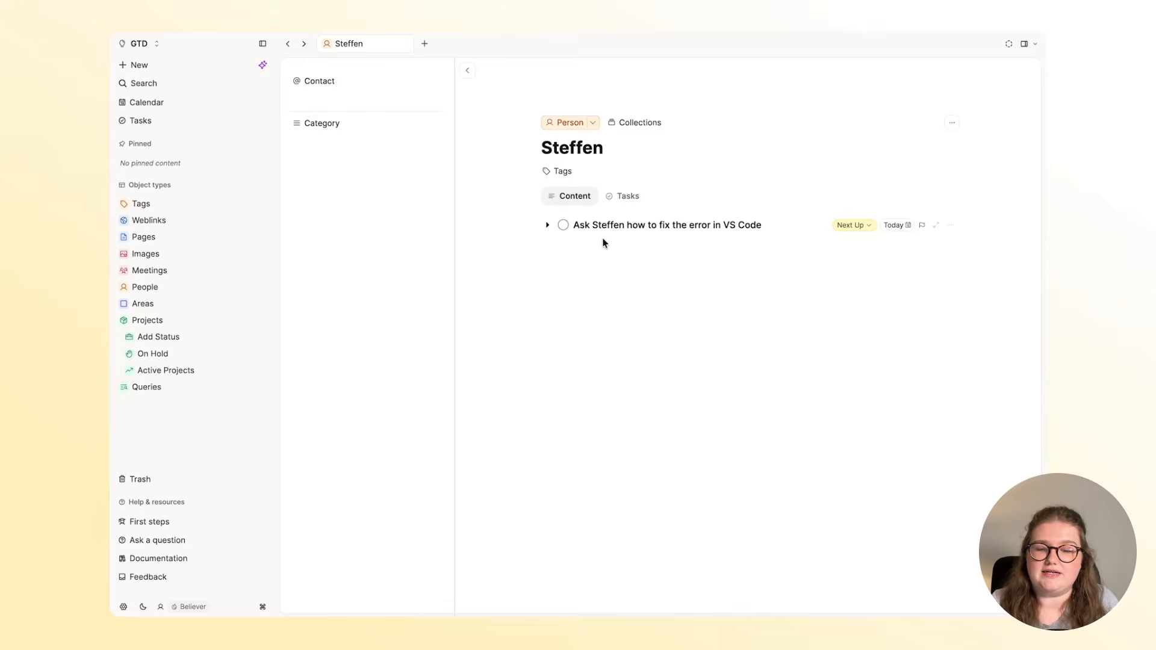
pyautogui.click(624, 197)
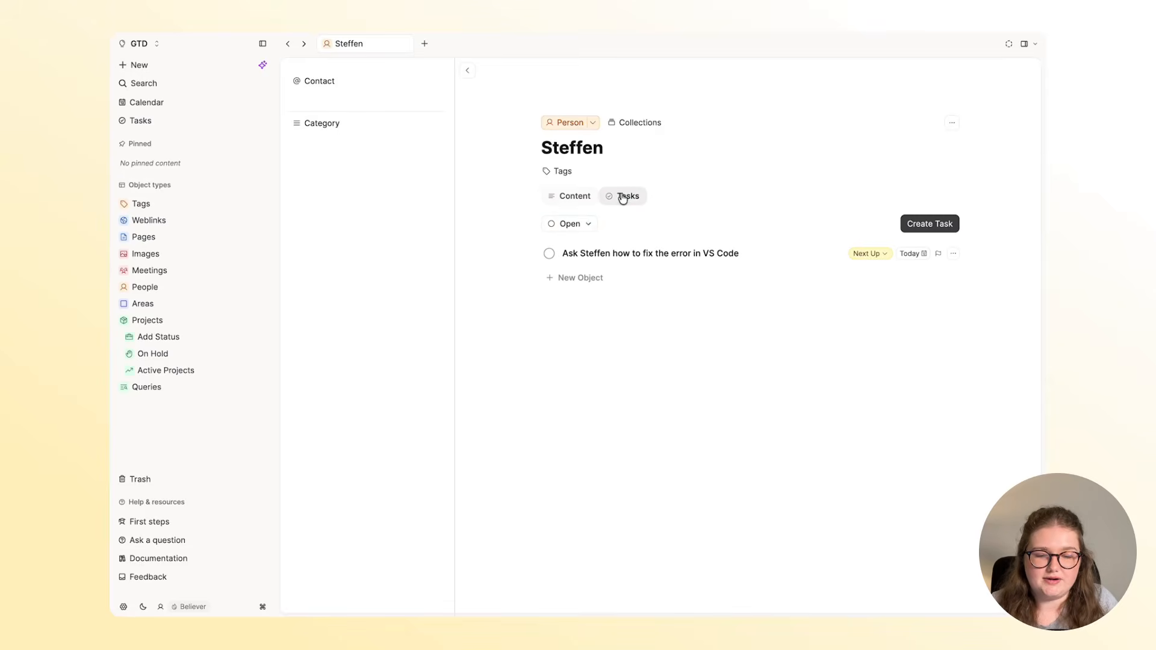
pyautogui.click(575, 227)
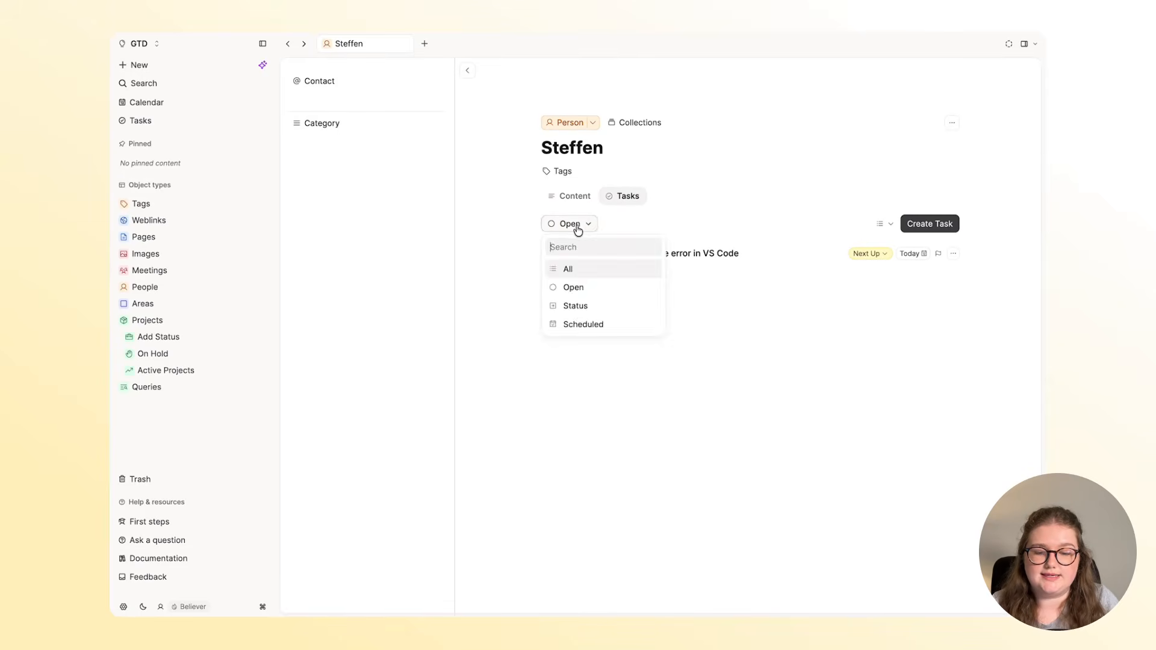
pyautogui.click(578, 229)
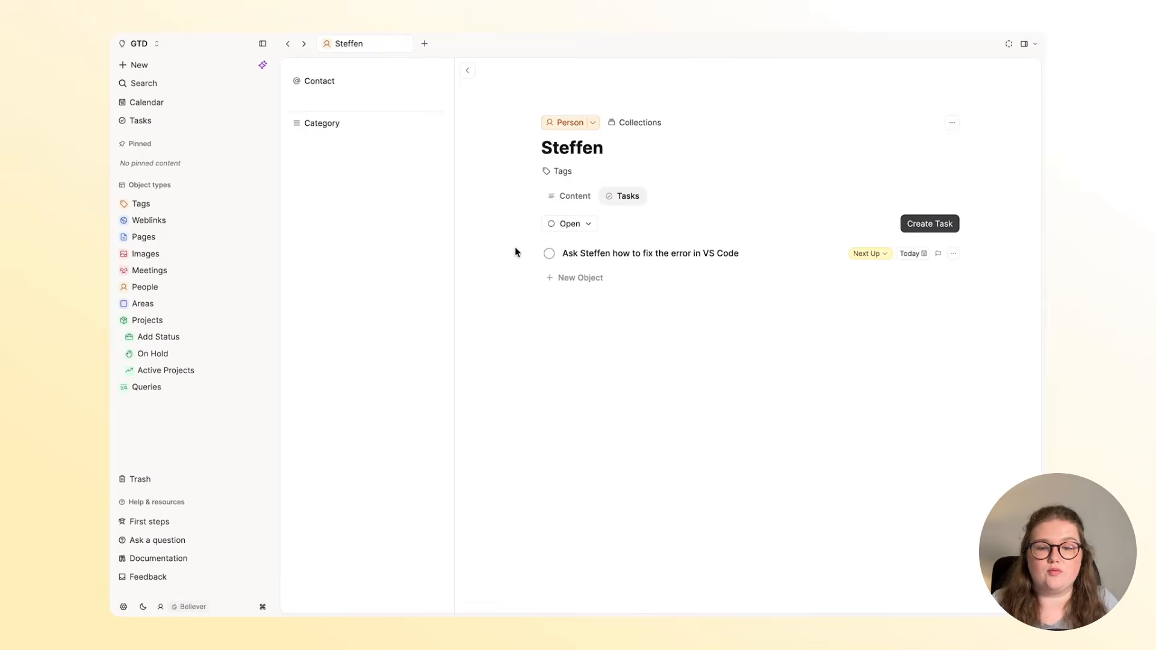
# Step: Create a Meeting object from today's 08:30 - 09:00 catch-up event in the calendar
pyautogui.click(194, 278)
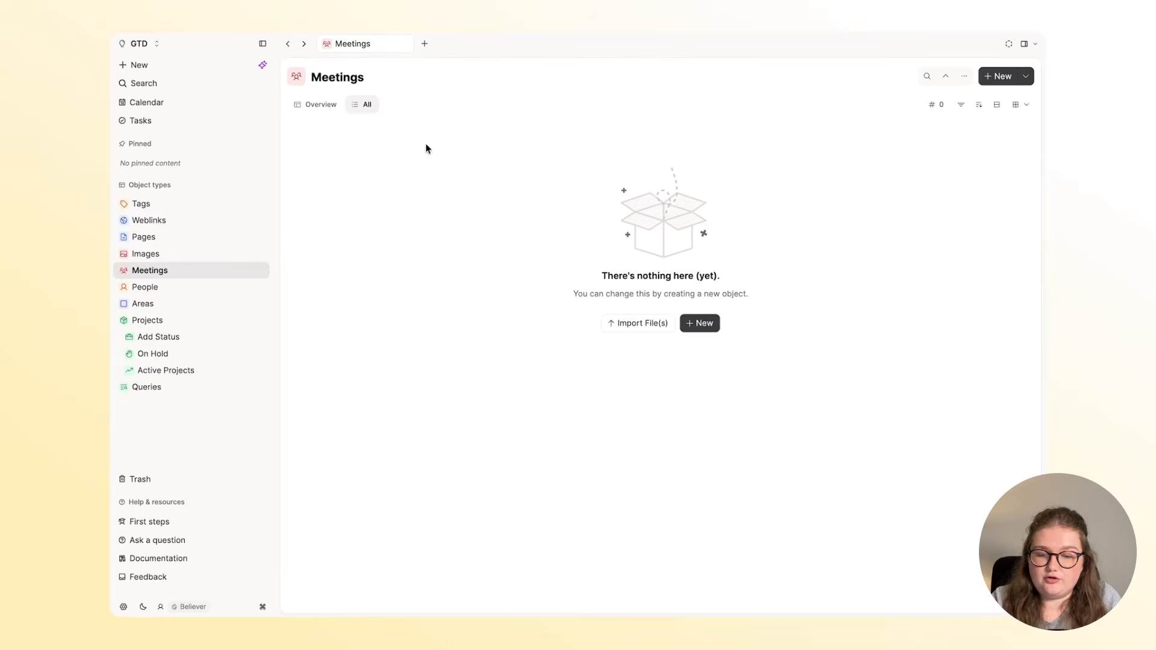
pyautogui.click(160, 103)
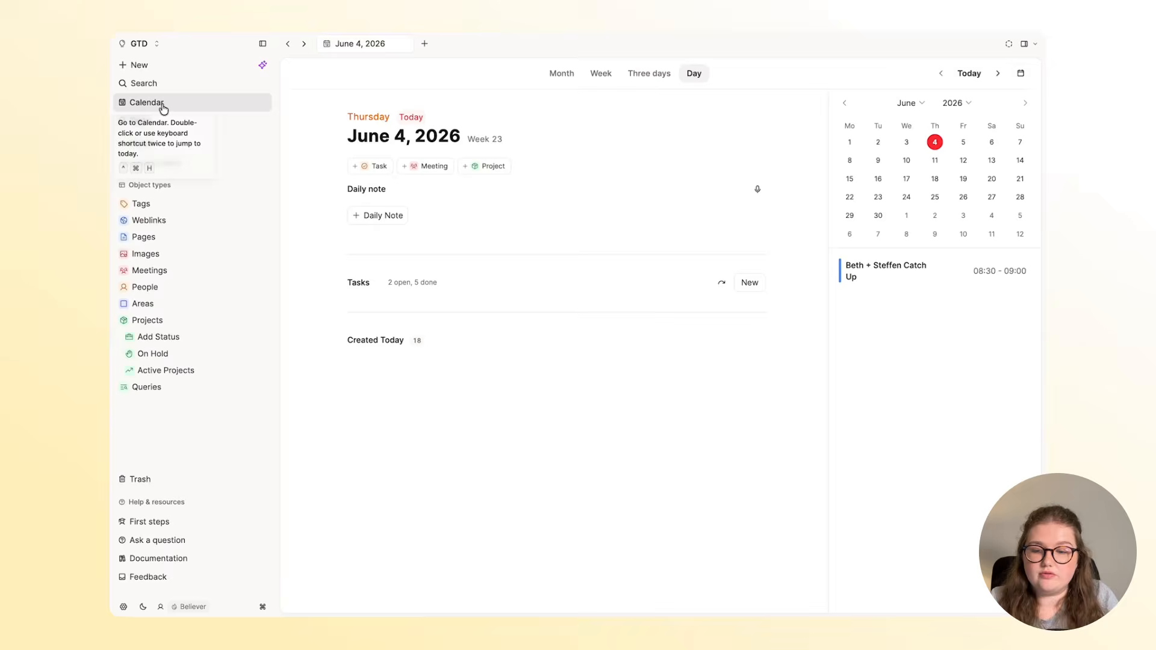
pyautogui.click(962, 276)
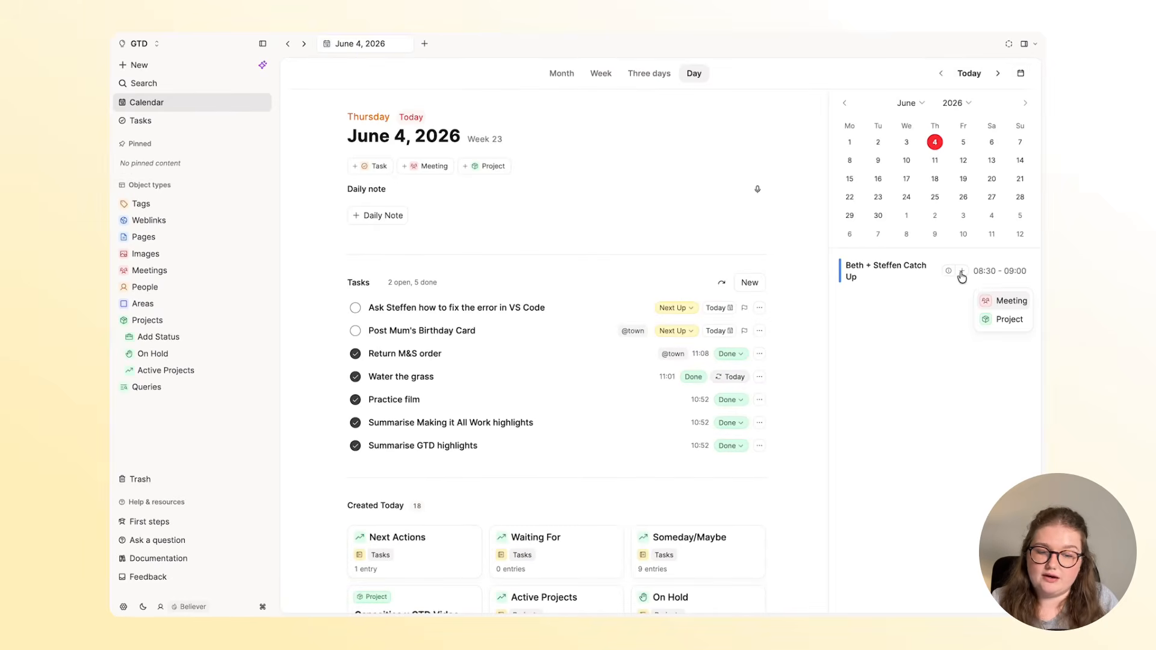
pyautogui.click(1002, 299)
# Step: Link the existing VS Code error task into the catch-up meeting's notes
pyautogui.click(595, 204)
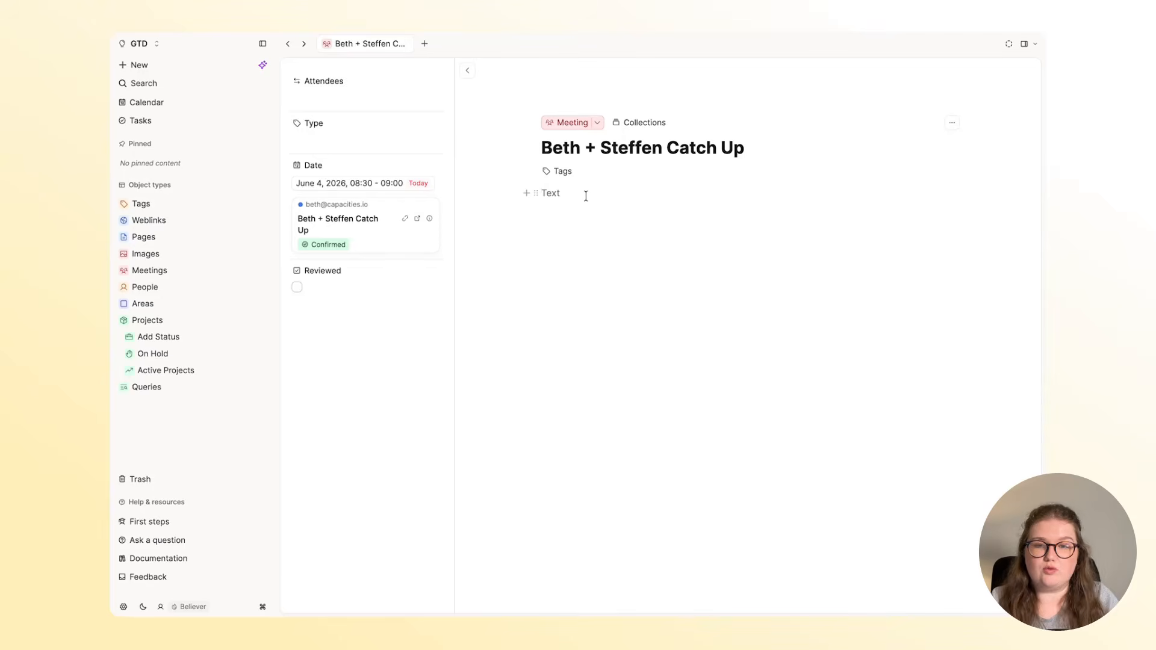
pyautogui.write('[]')
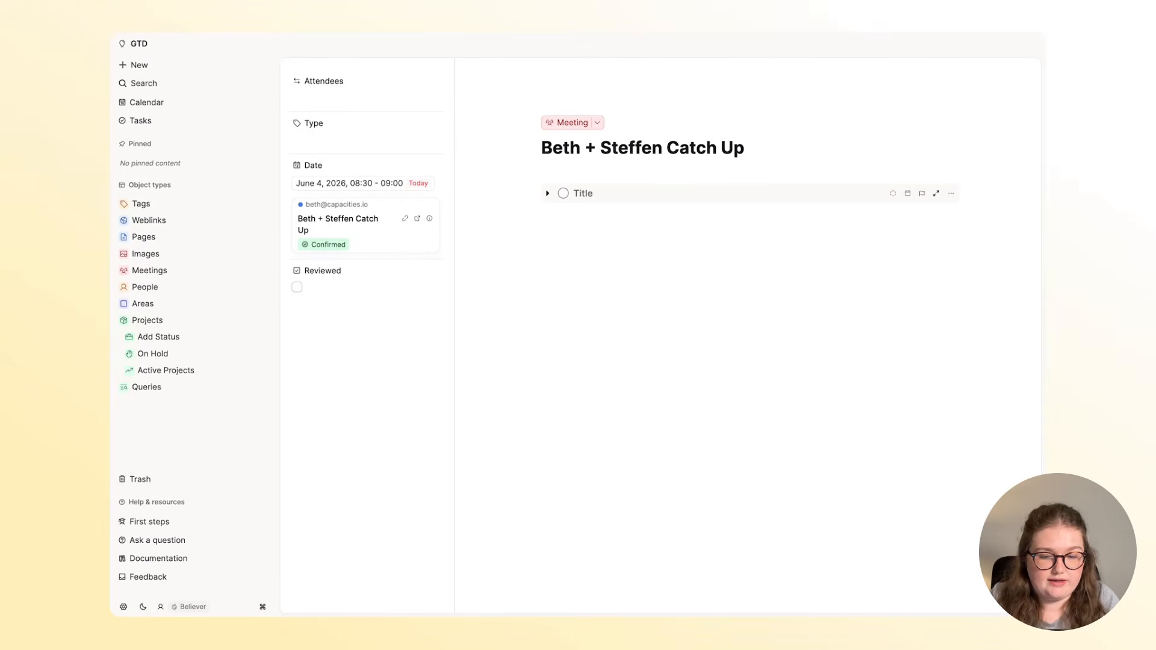
pyautogui.press('BackSpace')
pyautogui.write('@')
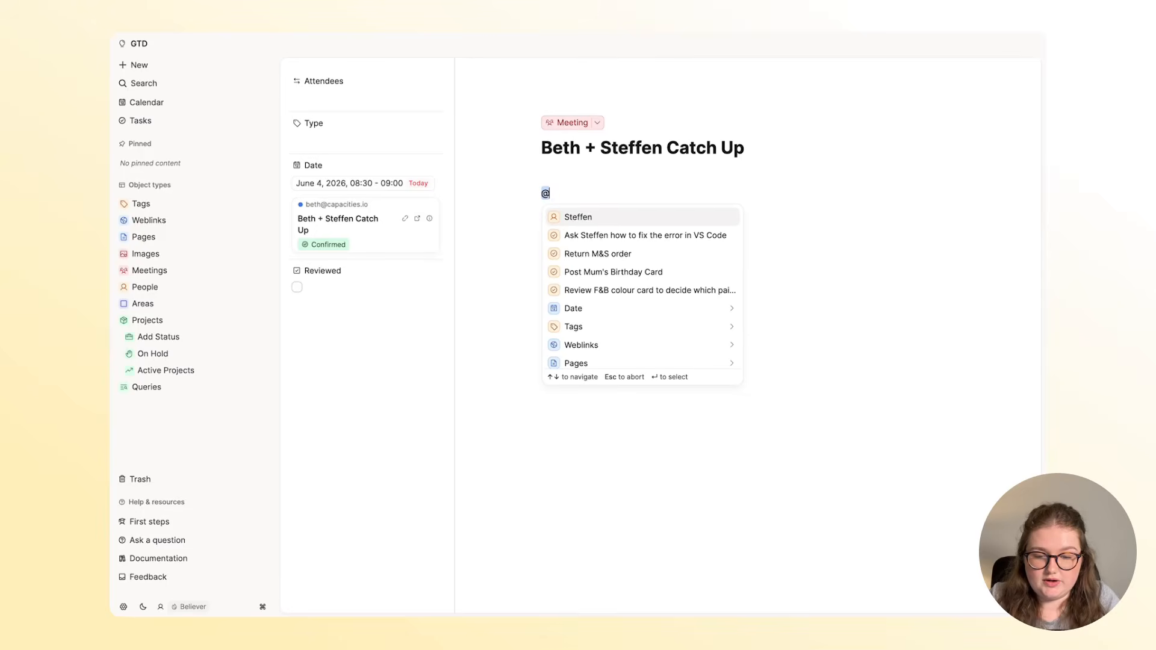
pyautogui.press('Down')
pyautogui.press('Return')
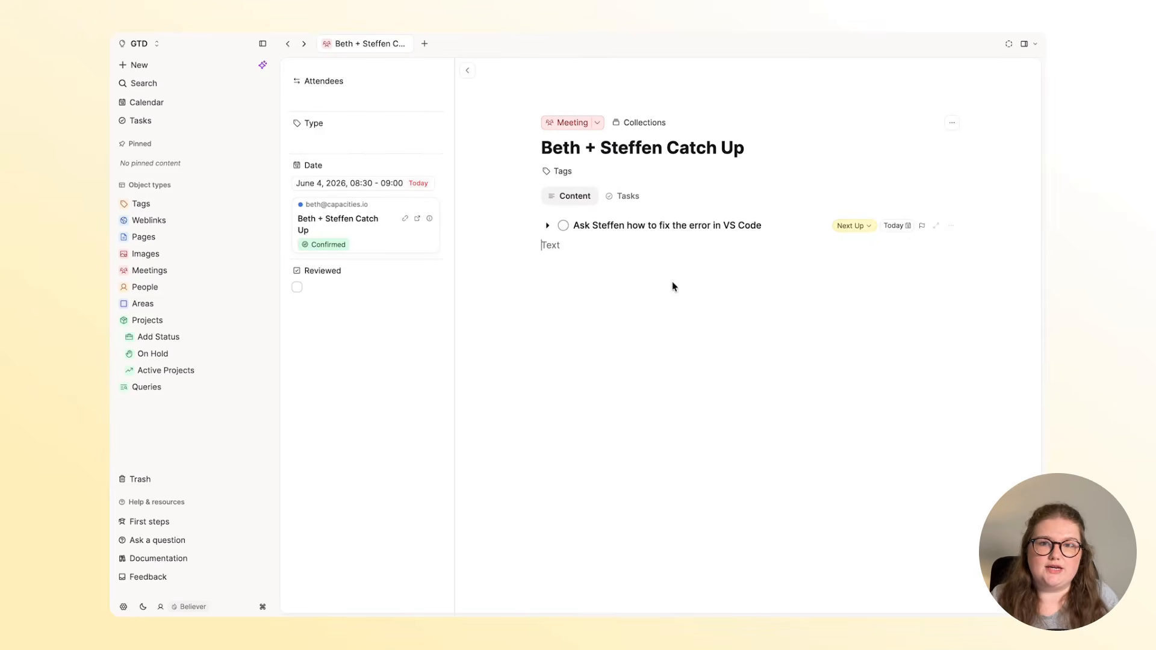
# Step: Examine the VS Code error task's context links, its place in the Next Actions view, and its status and context choices
pyautogui.click(547, 226)
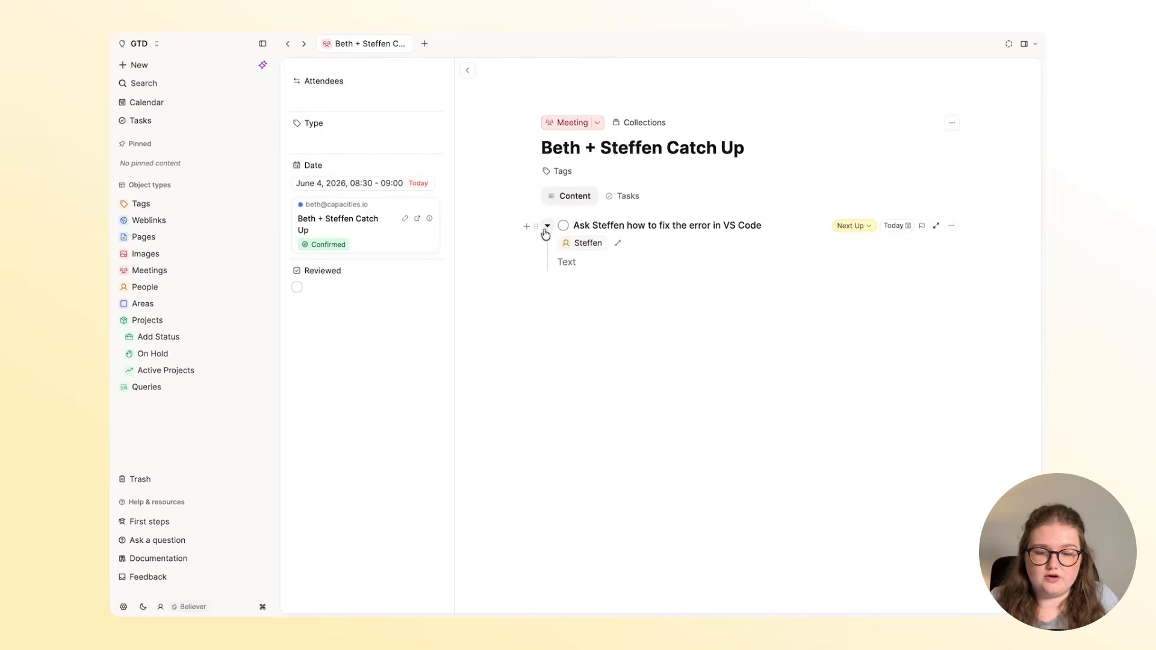
pyautogui.click(936, 226)
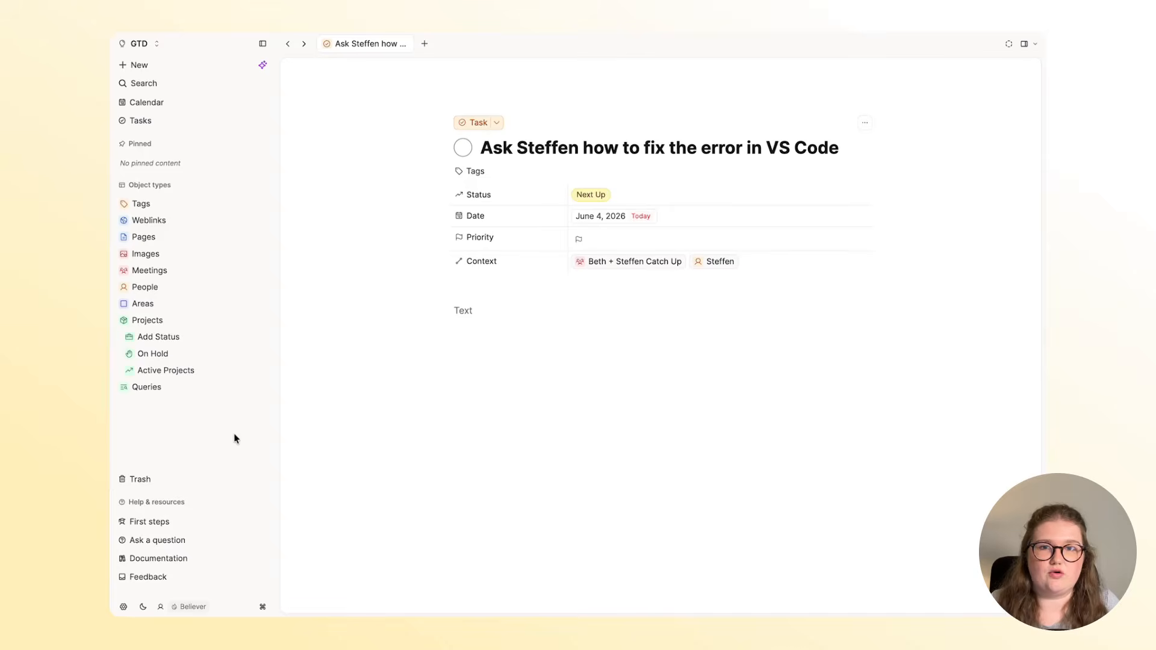
pyautogui.click(253, 320)
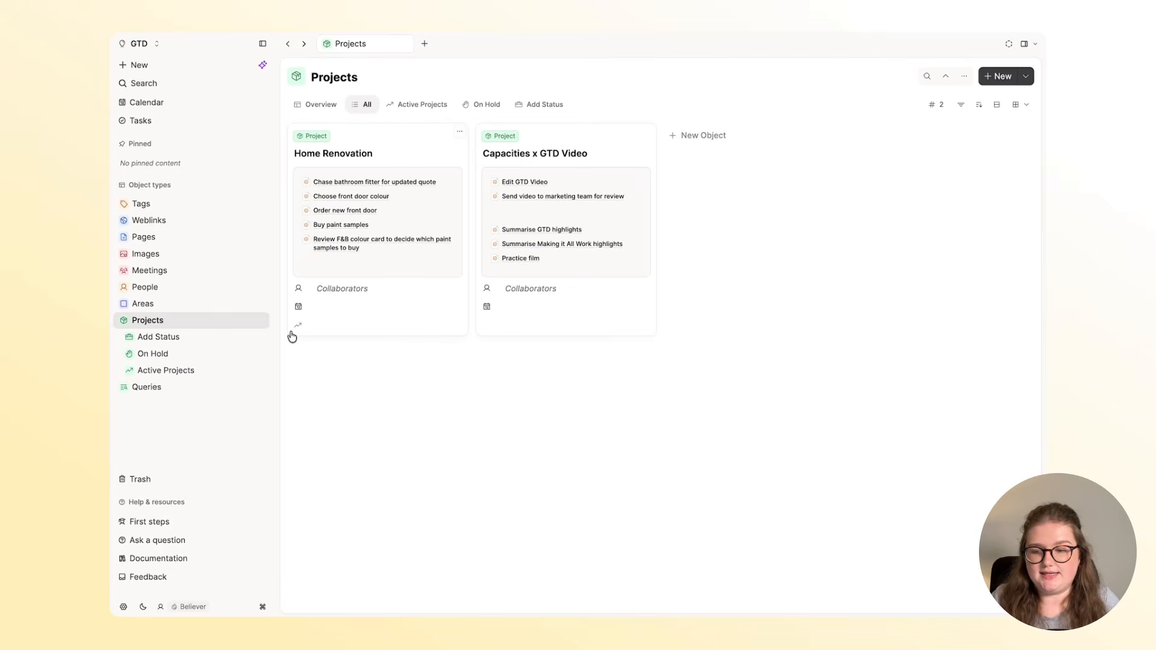
pyautogui.click(174, 122)
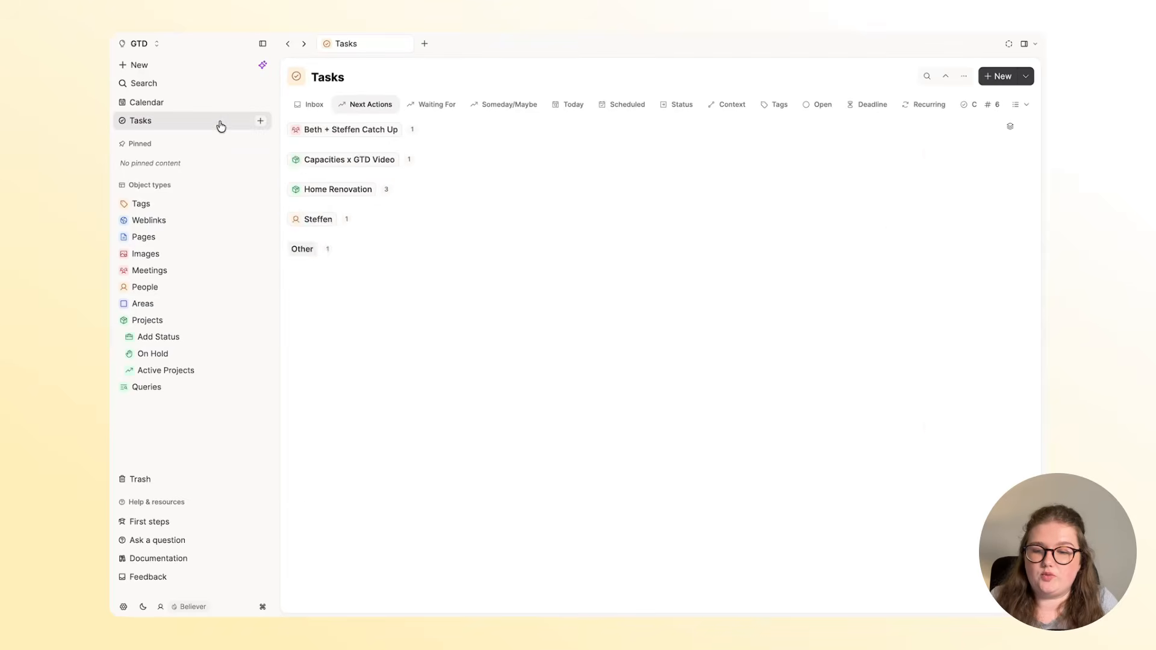
pyautogui.click(391, 156)
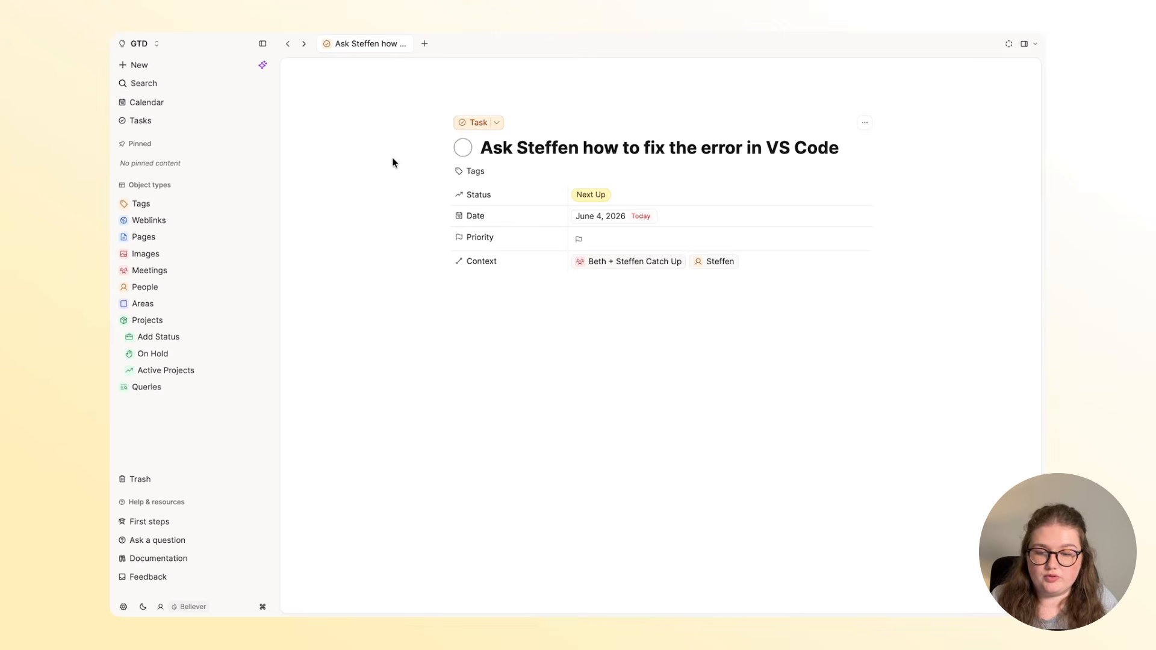
pyautogui.click(640, 199)
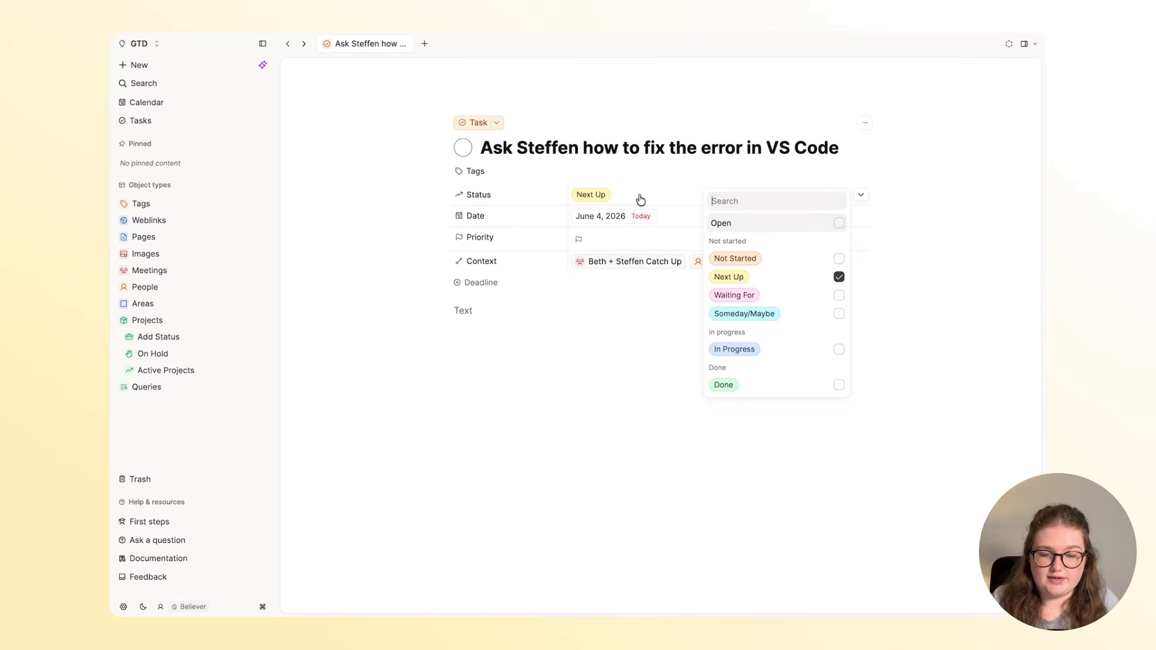
pyautogui.click(745, 271)
pyautogui.click(771, 263)
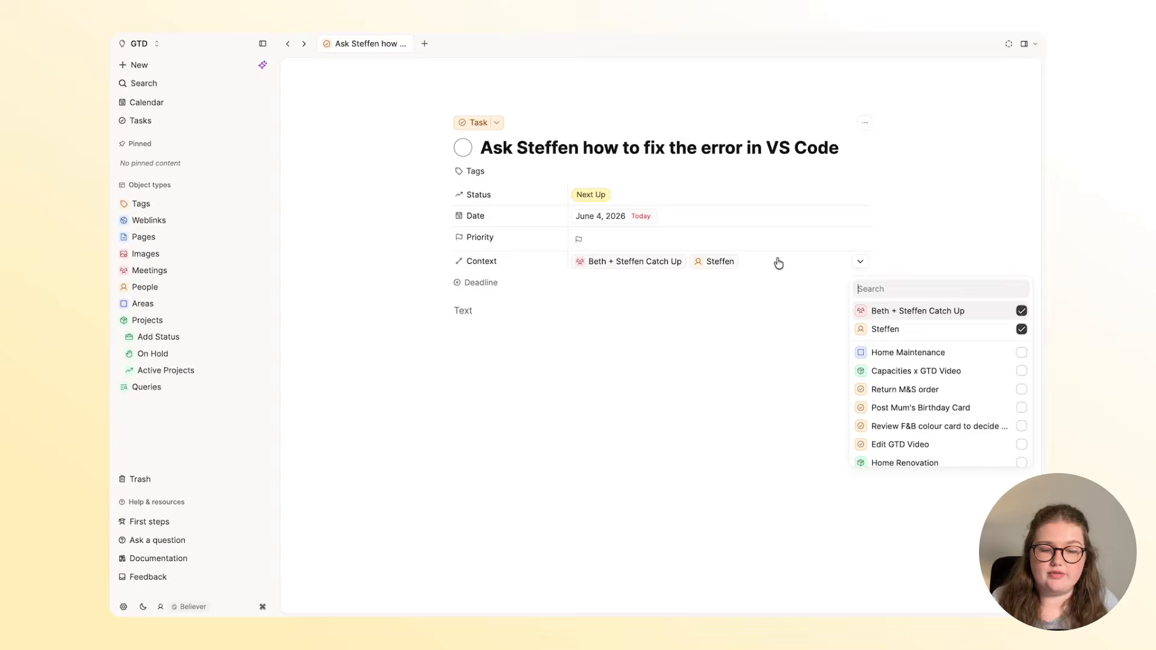
pyautogui.click(689, 353)
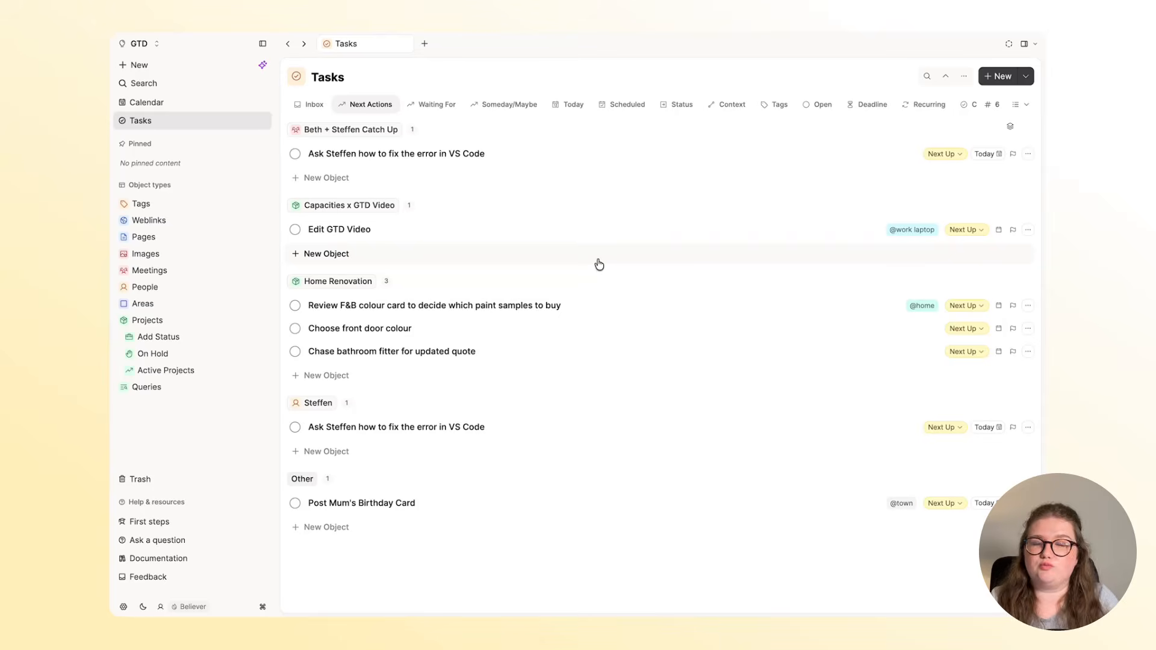
# Step: Review the task views from Inbox through Recurring, setting "Add book links to description" in Waiting For to Next Up
pyautogui.click(310, 105)
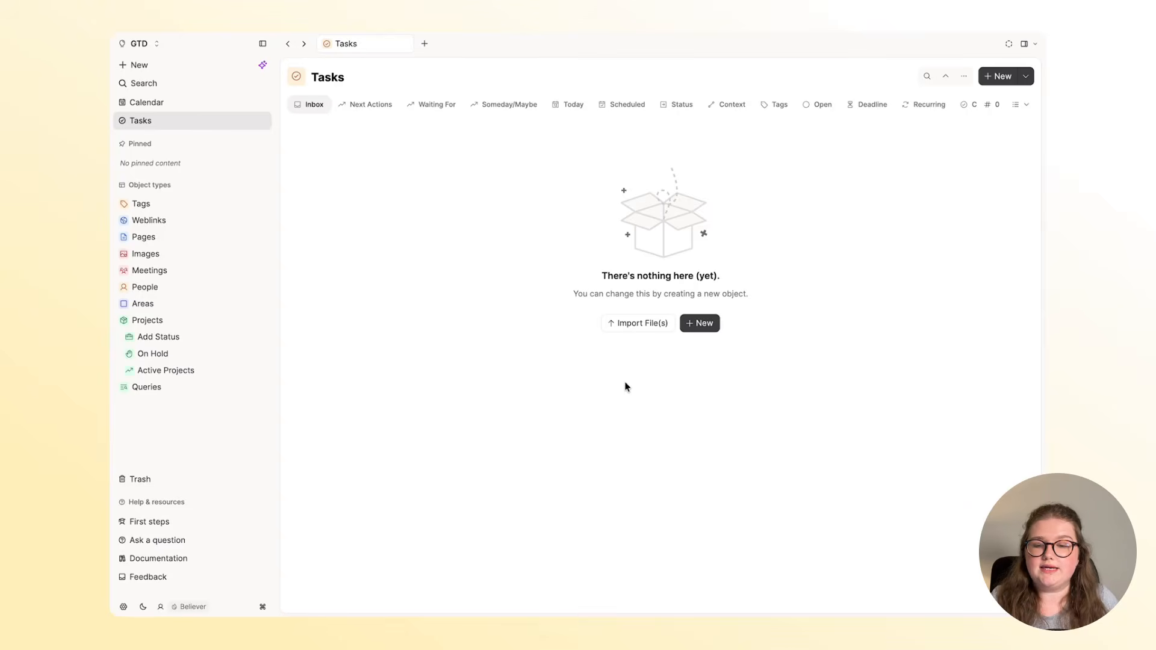
pyautogui.click(368, 104)
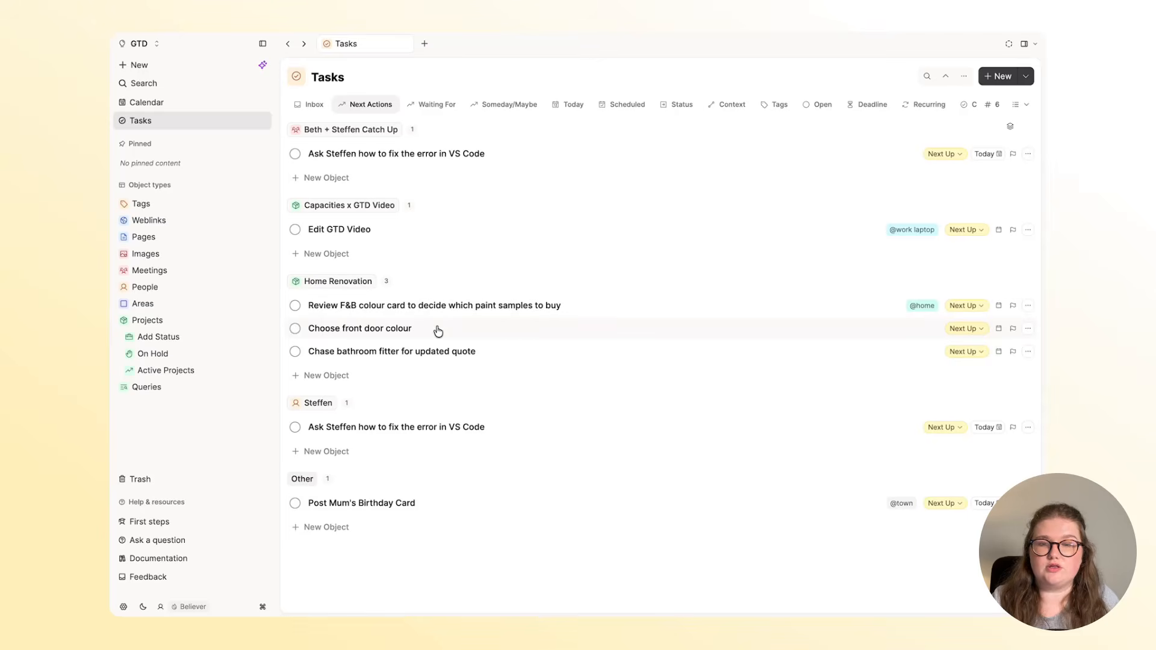
pyautogui.click(436, 110)
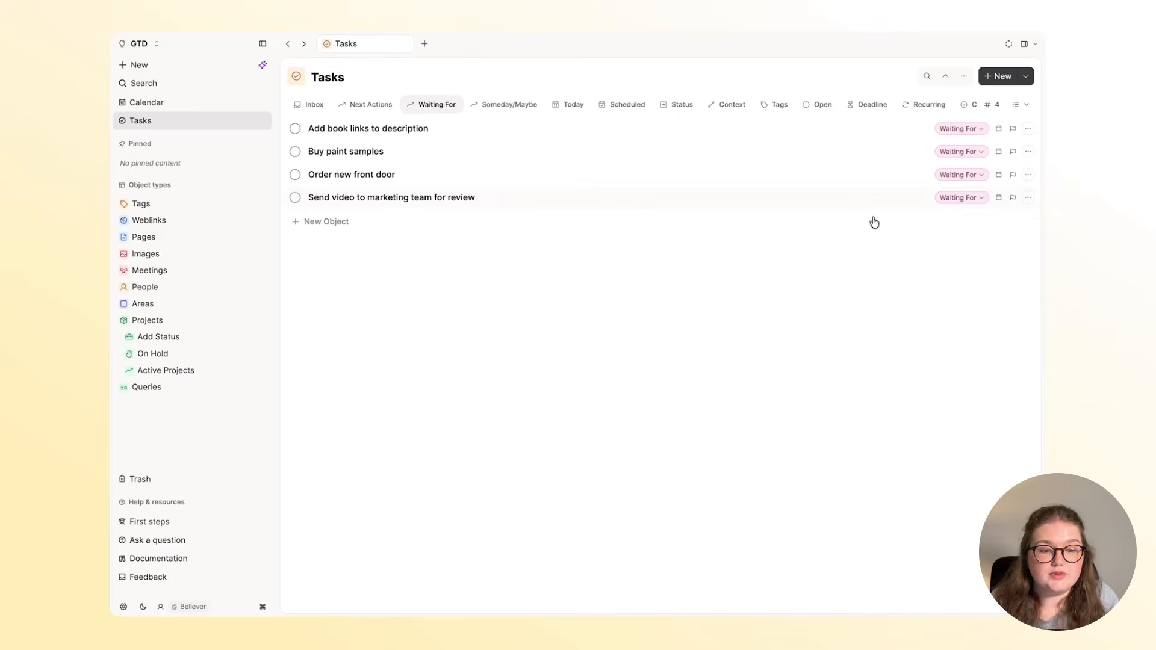
pyautogui.click(958, 129)
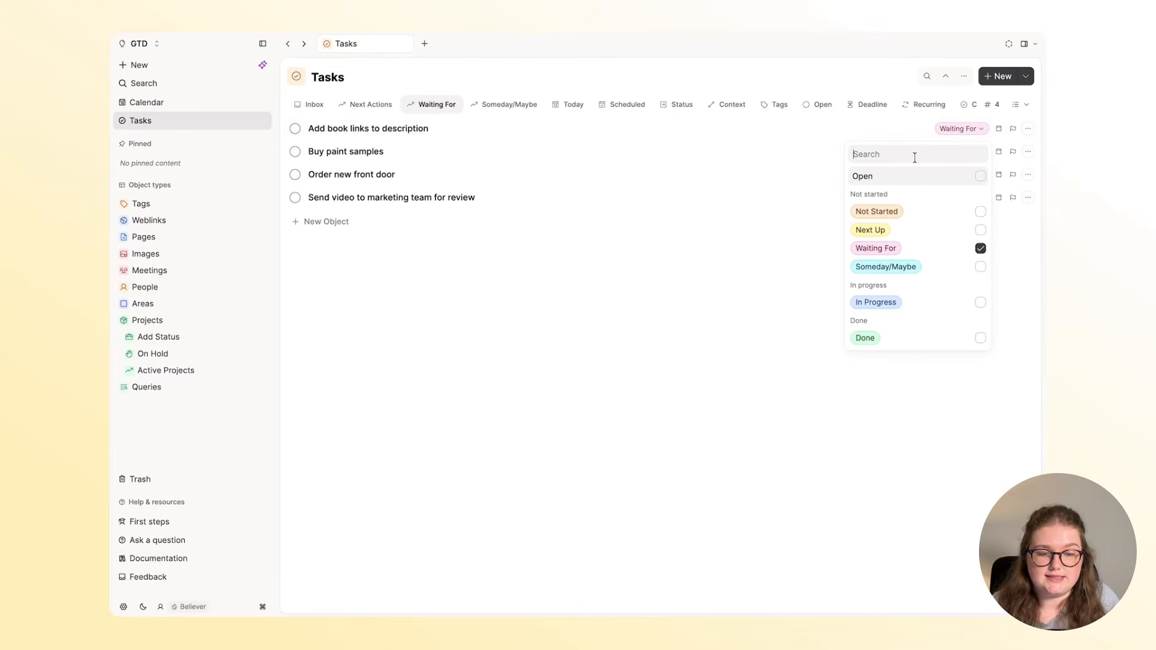
pyautogui.click(896, 231)
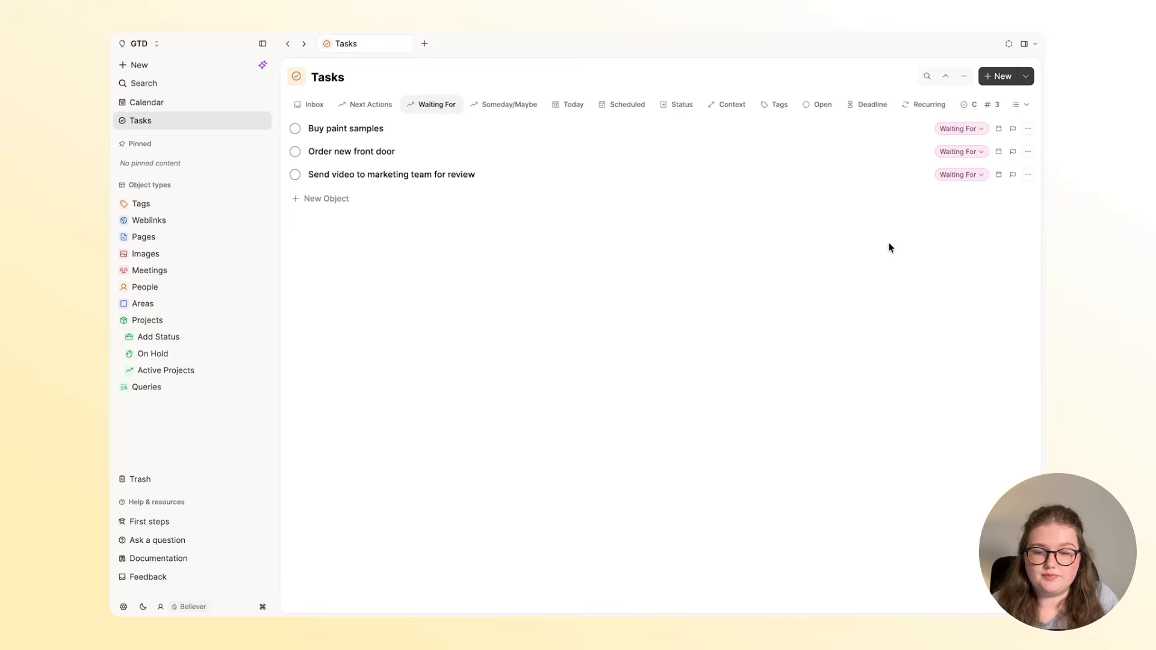
pyautogui.click(510, 104)
pyautogui.click(923, 107)
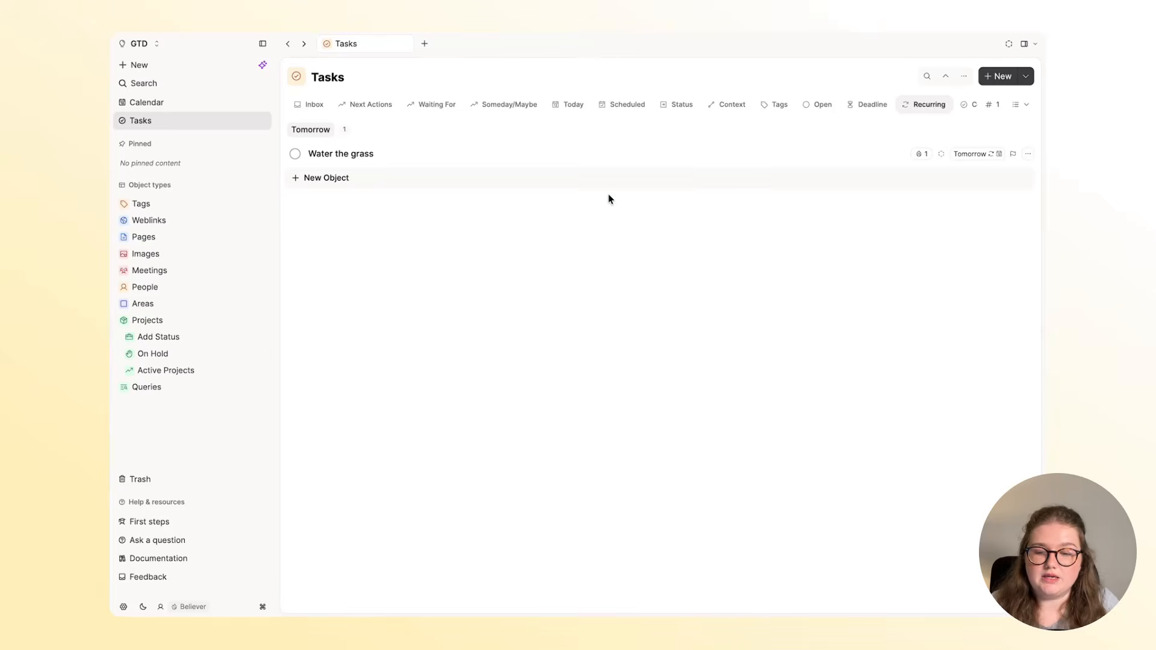
# Step: Open the Home Renovation project from the Add Status query of Projects and set its status to In Progress
pyautogui.click(191, 324)
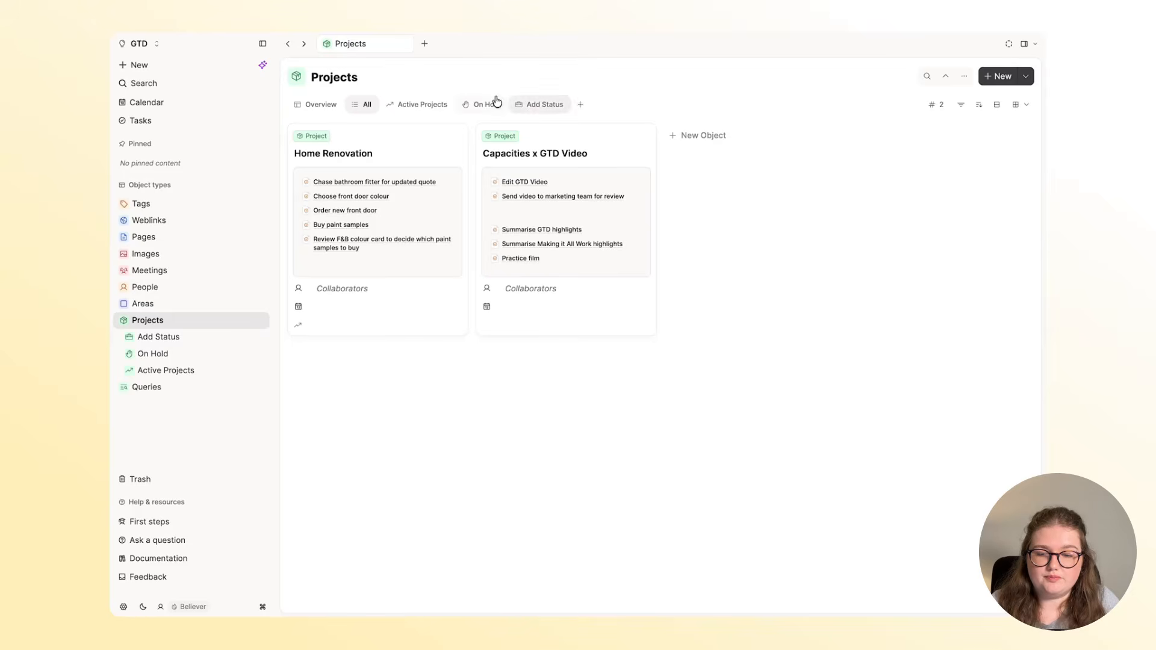
pyautogui.click(529, 105)
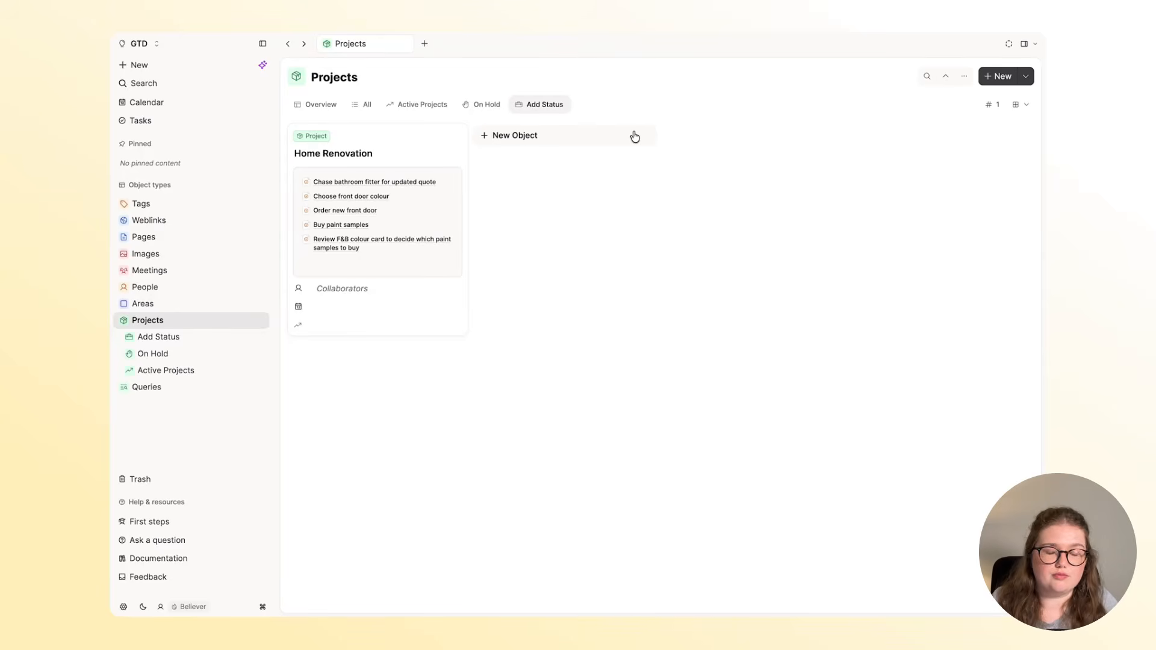
pyautogui.click(370, 137)
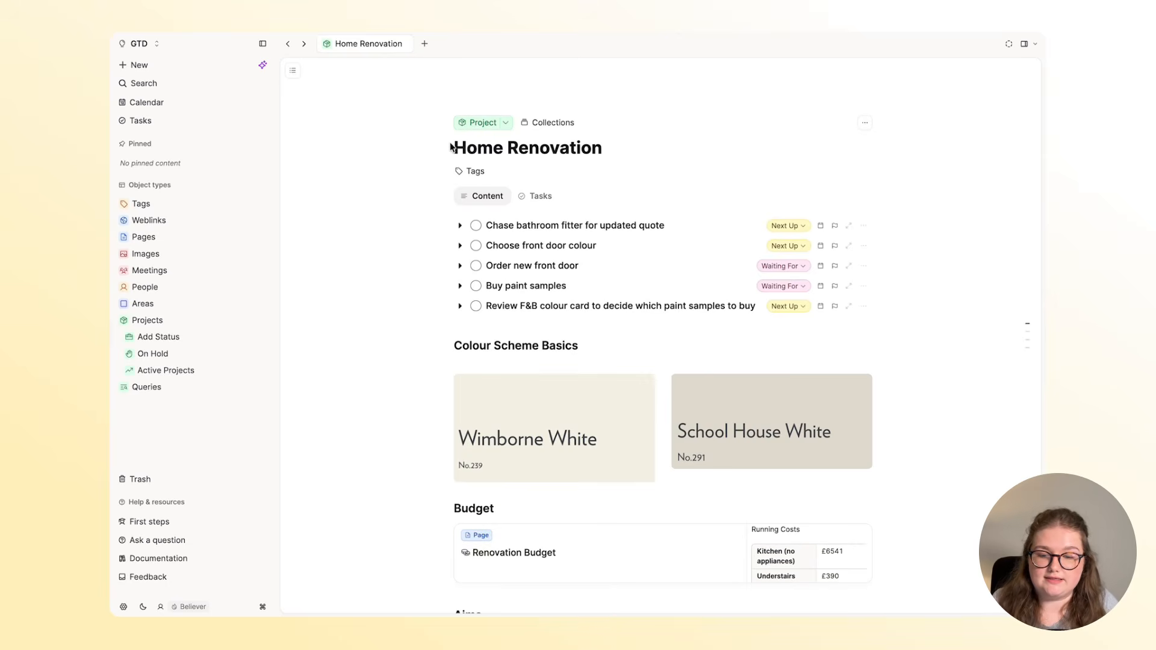
pyautogui.click(294, 71)
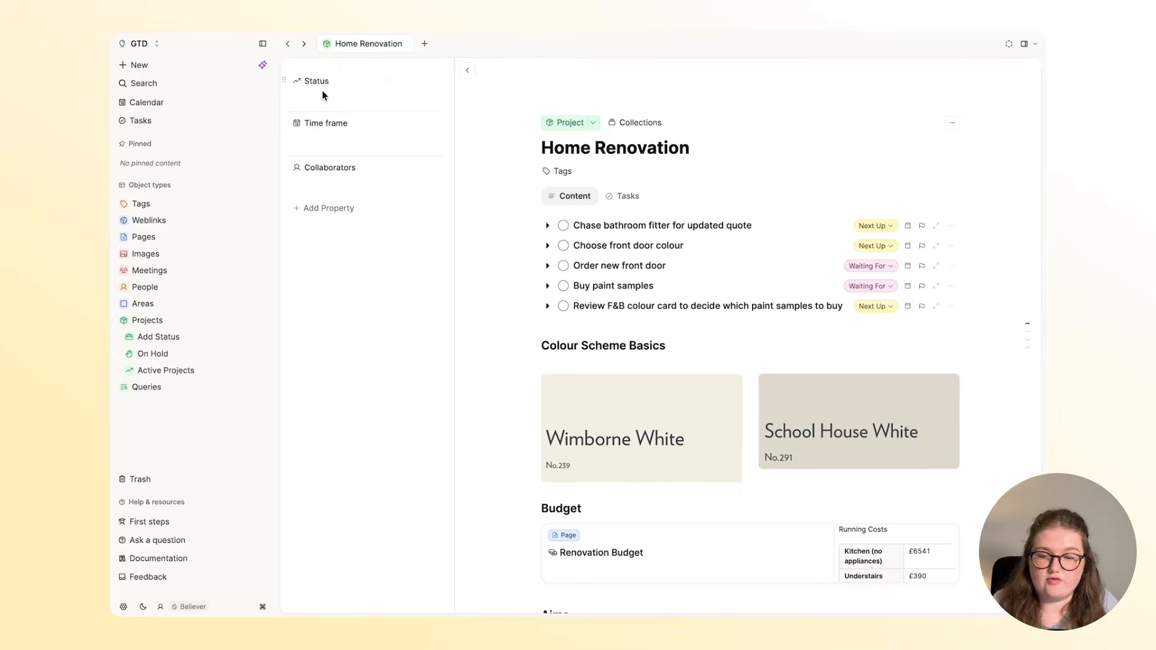
pyautogui.click(364, 110)
pyautogui.click(356, 145)
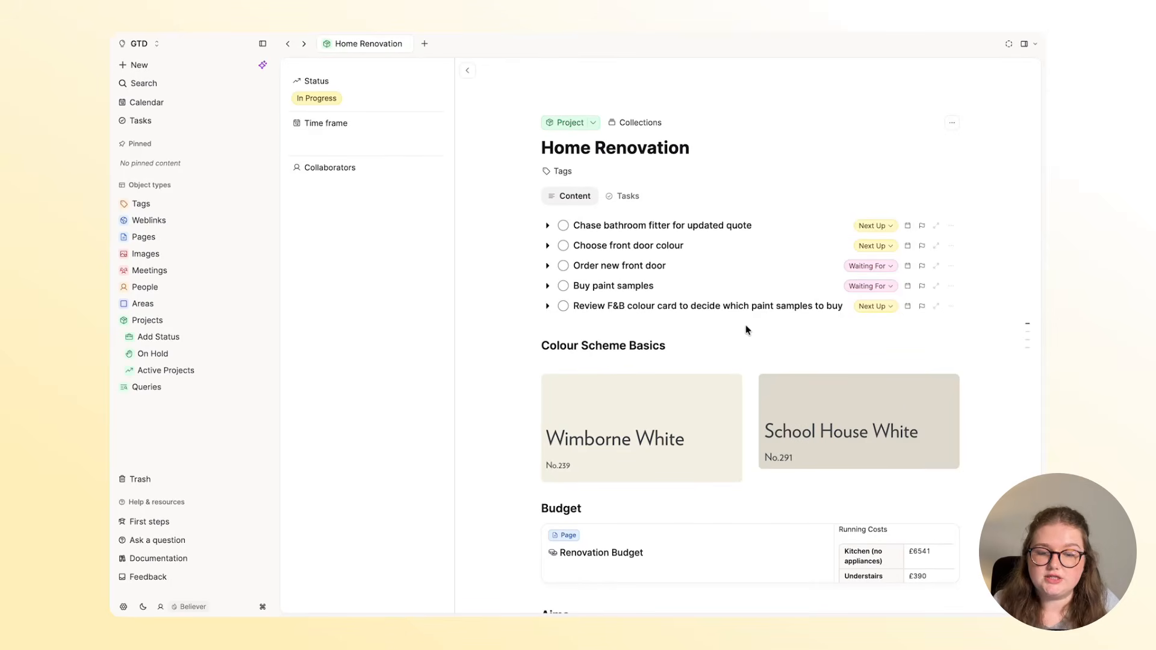
# Step: Review the Active Projects and On Hold views, including the open tasks of the Capacities x GTD Video project
pyautogui.click(555, 122)
pyautogui.click(424, 107)
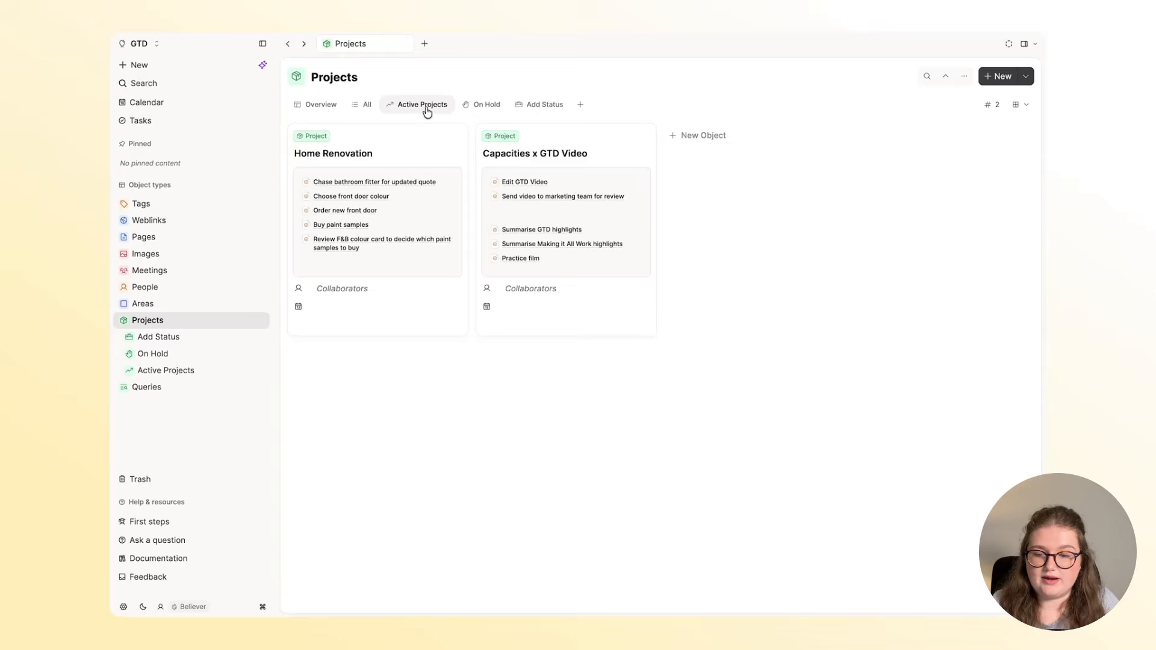
pyautogui.click(574, 161)
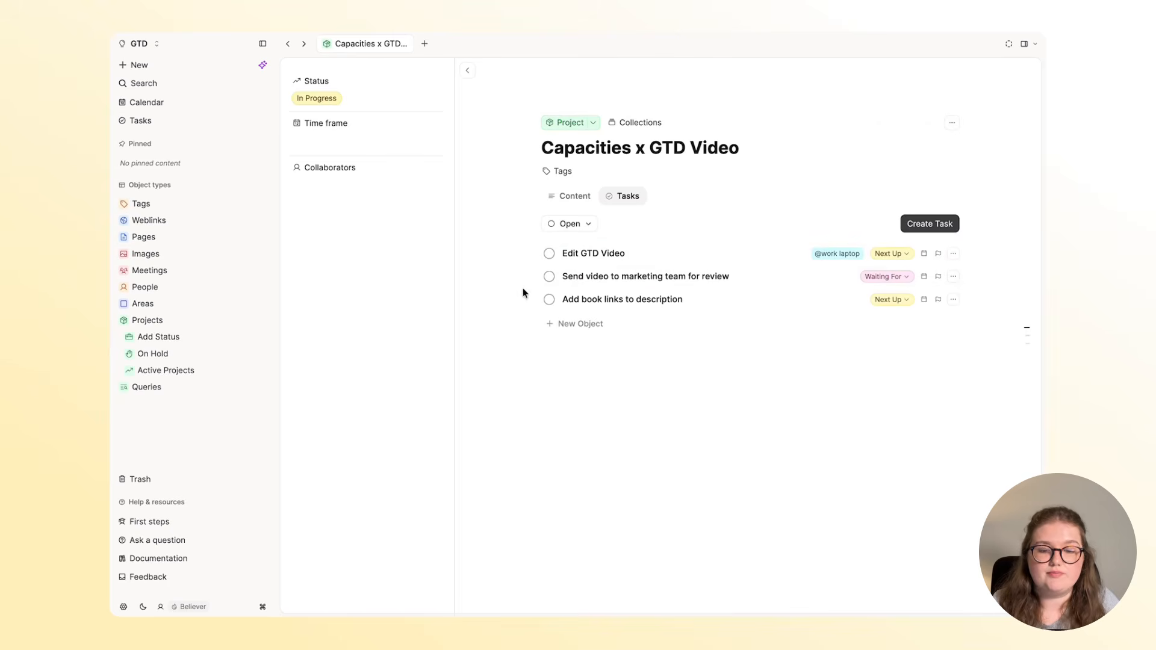
pyautogui.click(289, 44)
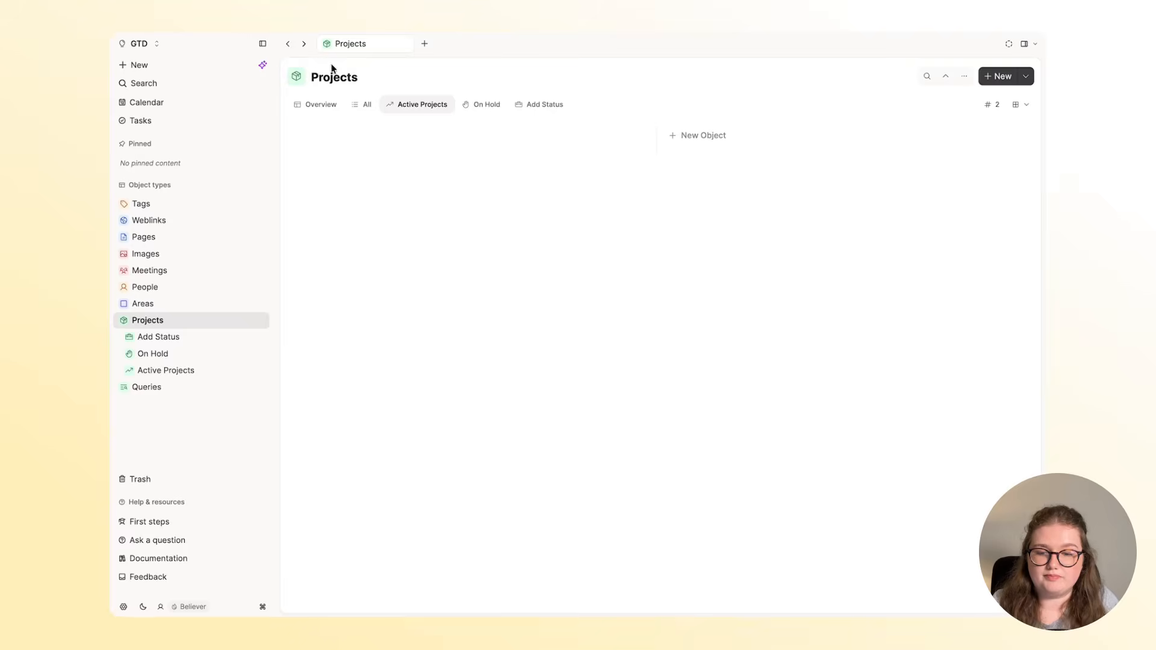
pyautogui.click(482, 105)
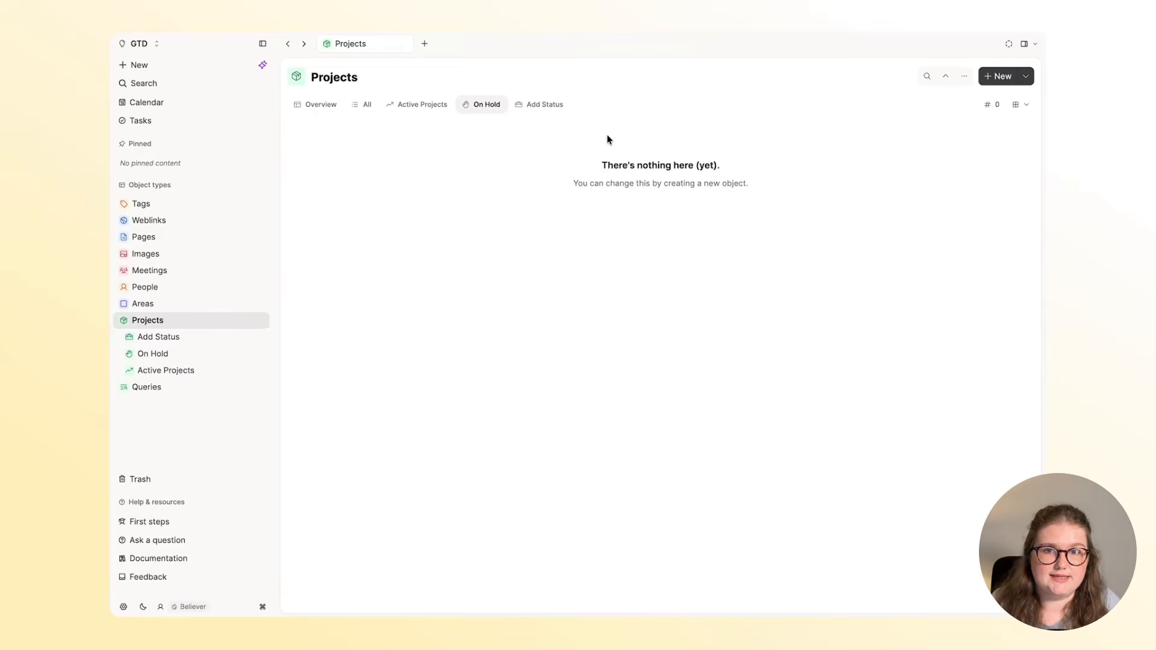
pyautogui.click(429, 106)
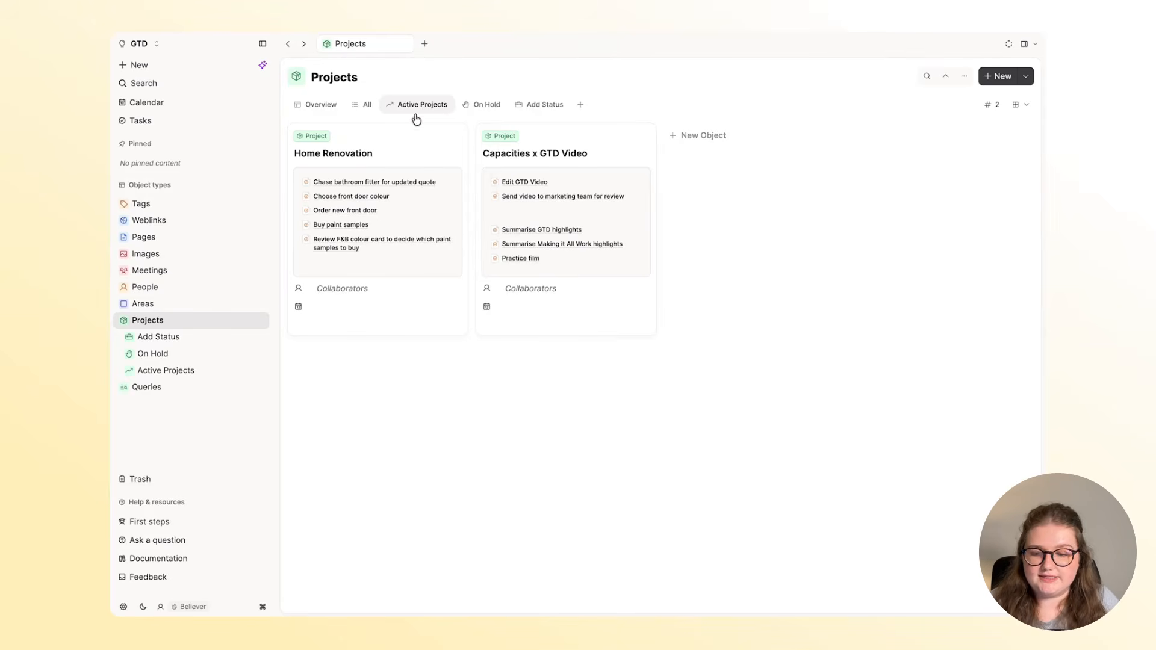
# Step: Review the Next Actions view of Tasks and the calendar's daily page for June 4, 2026
pyautogui.click(202, 123)
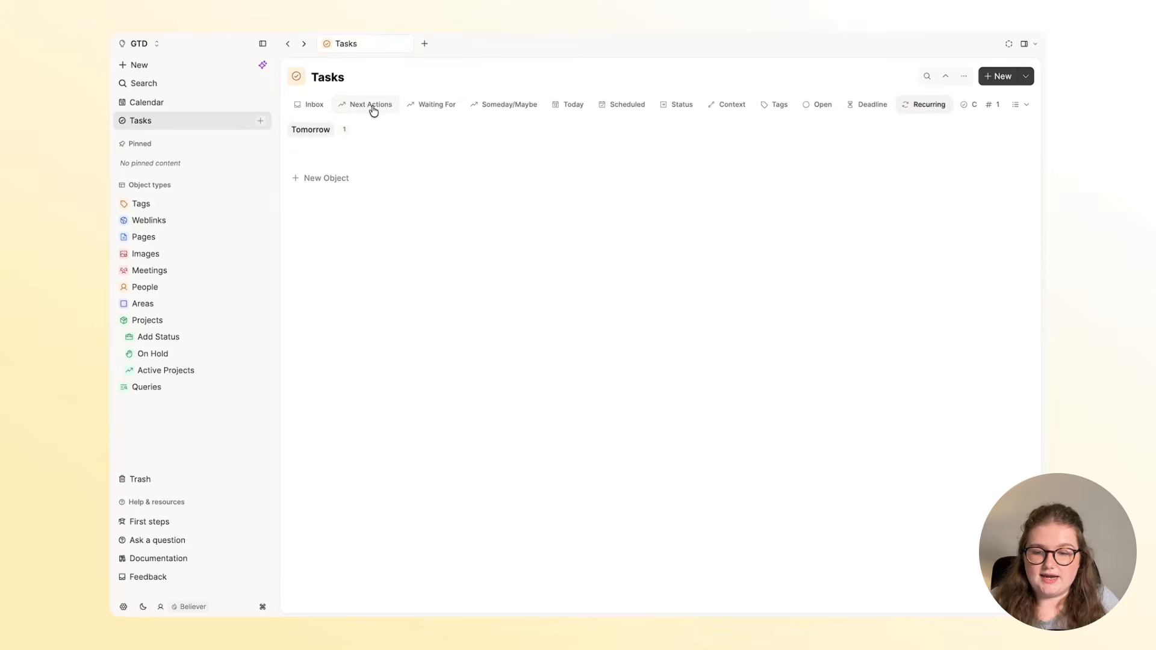
pyautogui.click(372, 105)
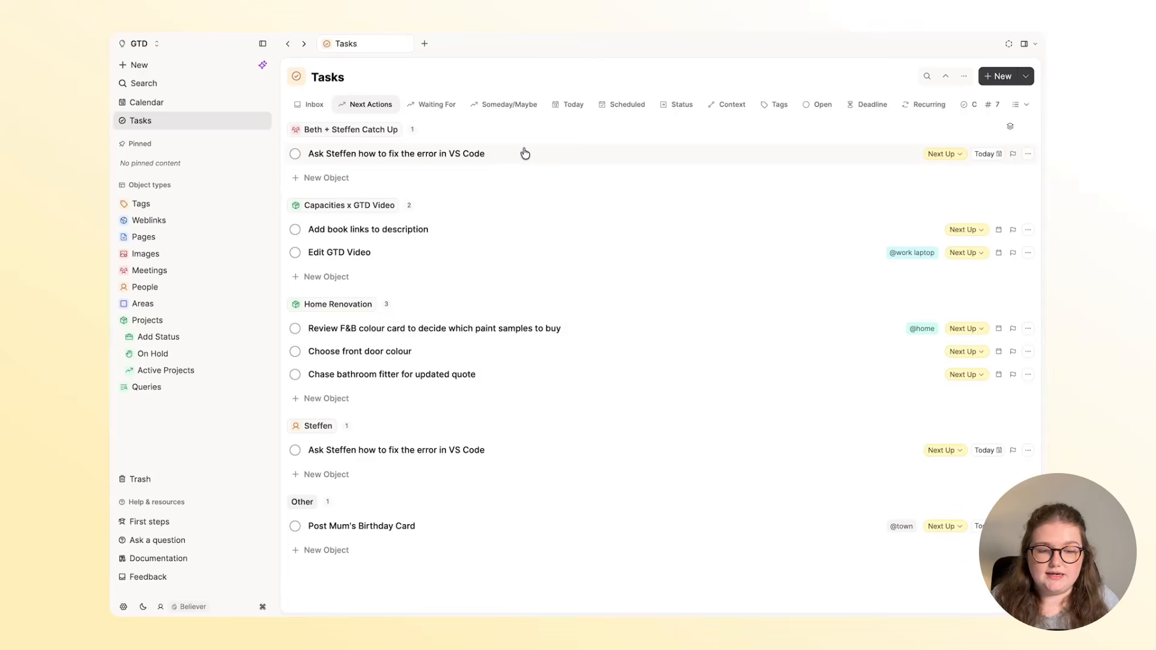
pyautogui.click(169, 106)
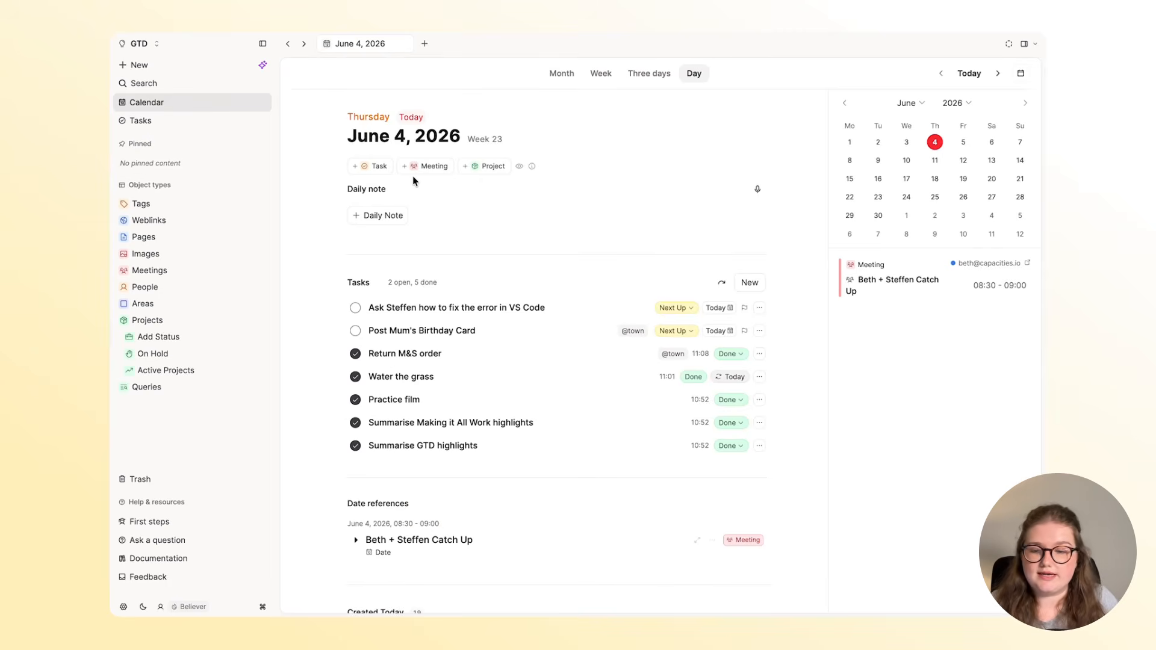
pyautogui.press('super+[')
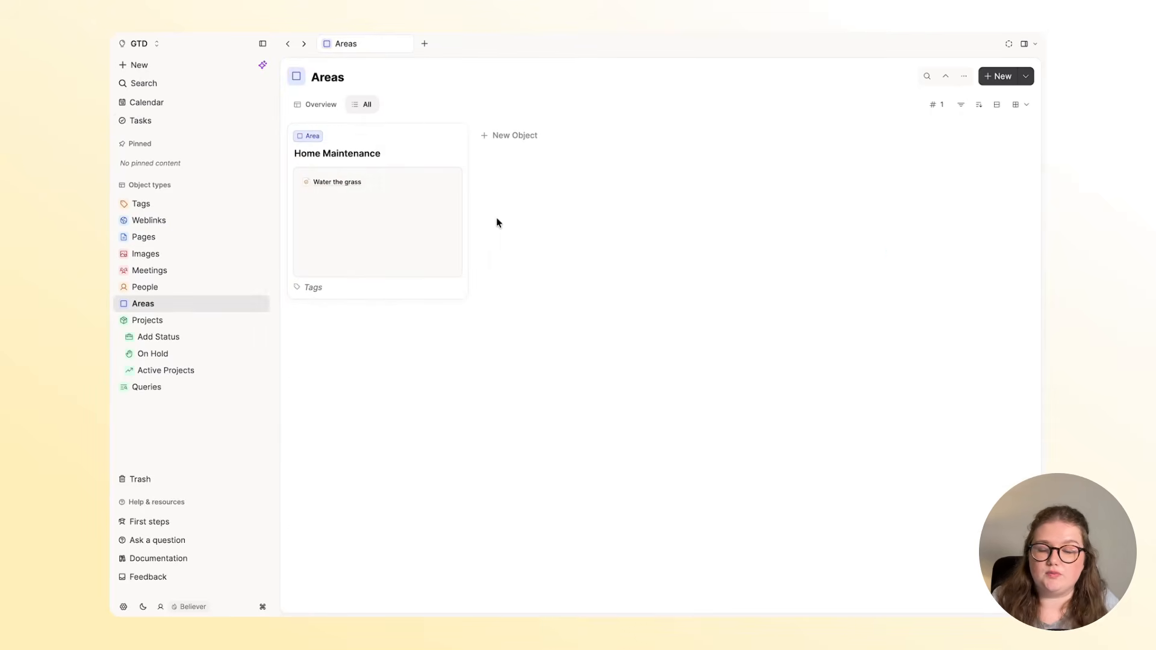
# Step: Open the Home Maintenance area and link the Home Renovation project below the "Water the grass" task
pyautogui.click(424, 162)
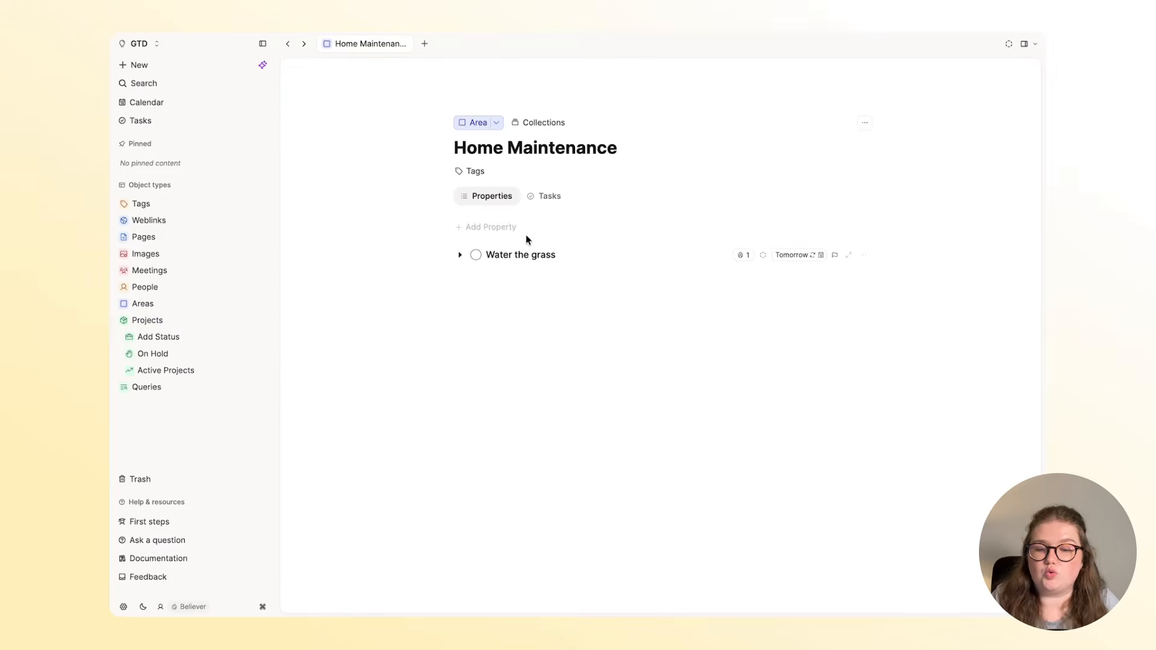
pyautogui.click(439, 424)
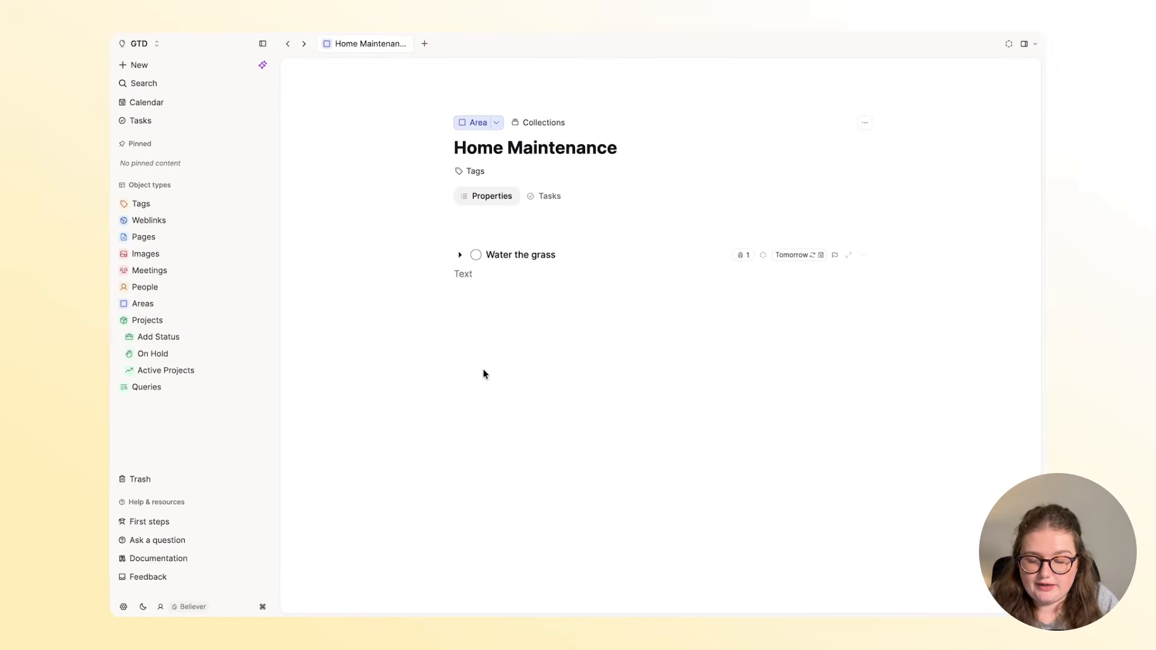
pyautogui.write('@')
pyautogui.click(516, 315)
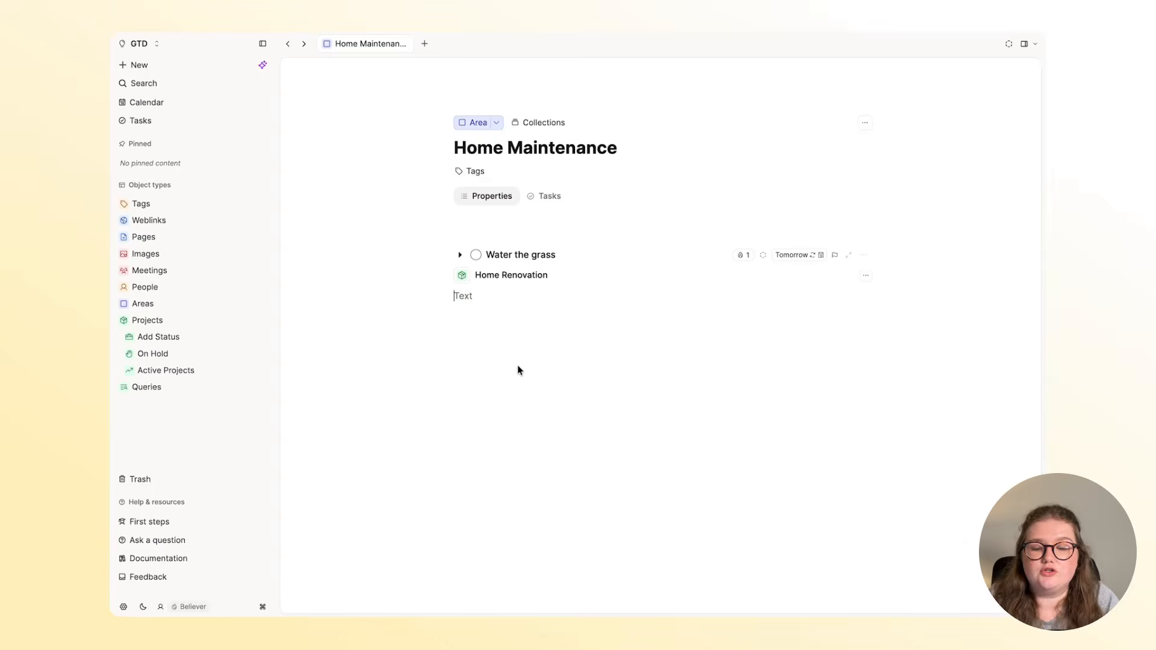